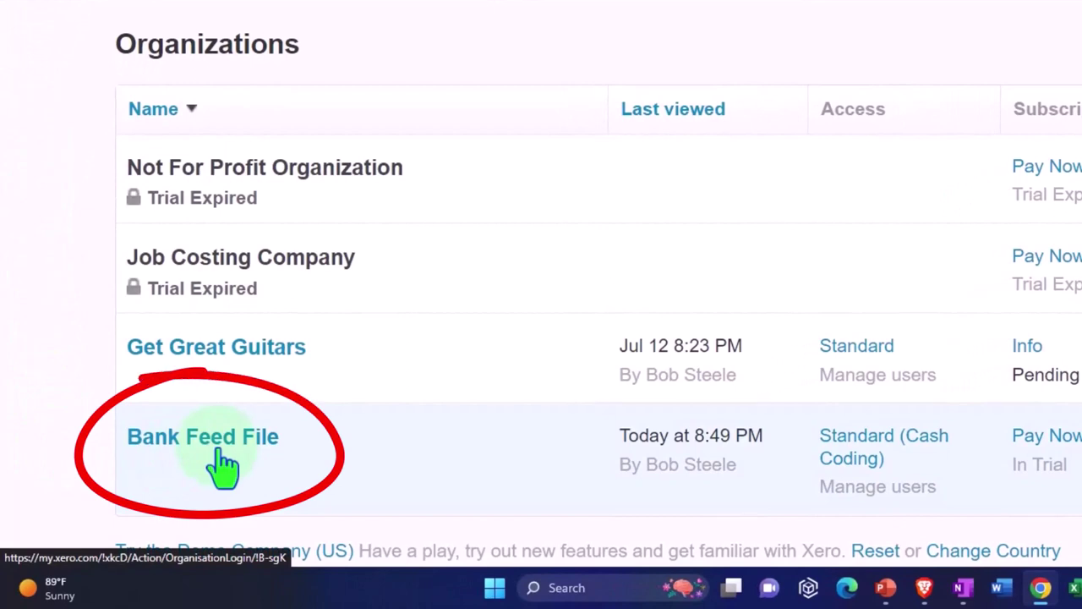
# Open the Bank Feed File organization and duplicate its dashboard tab twice.
pyautogui.click(222, 463)
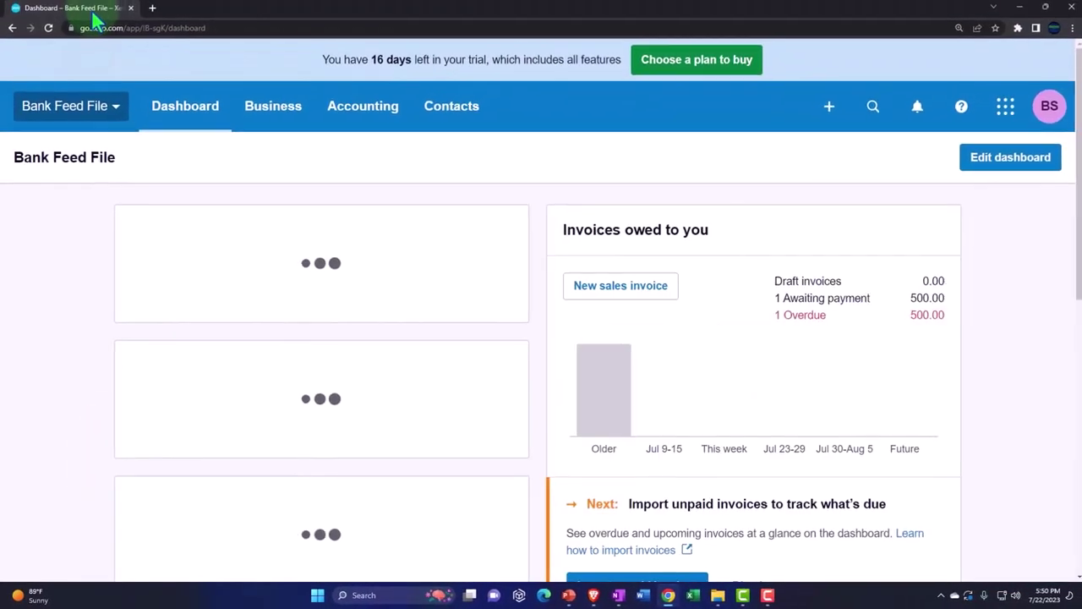
pyautogui.rightClick(93, 12)
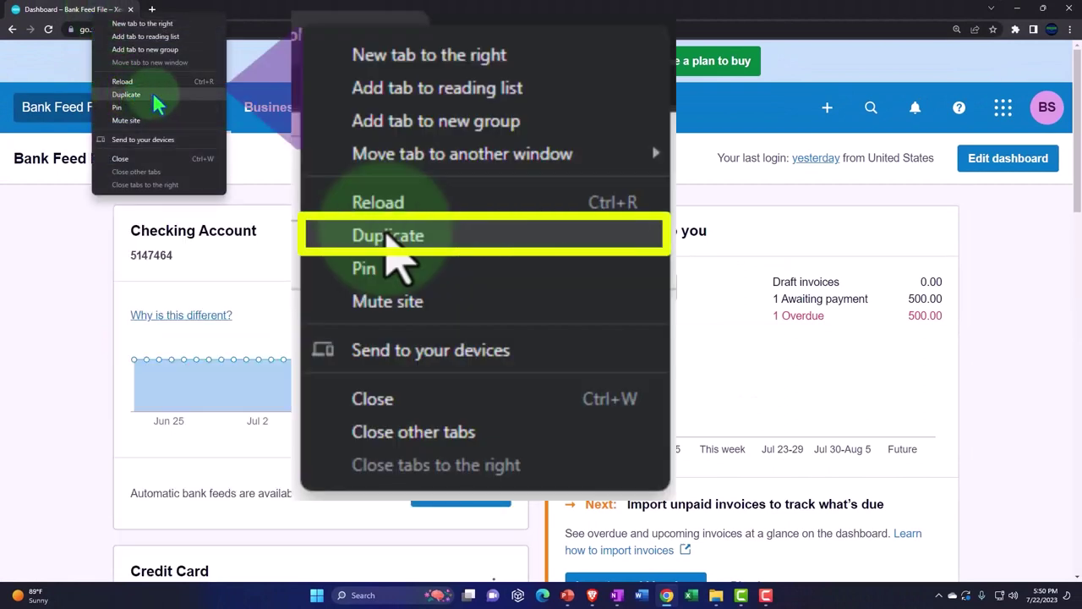
pyautogui.click(153, 94)
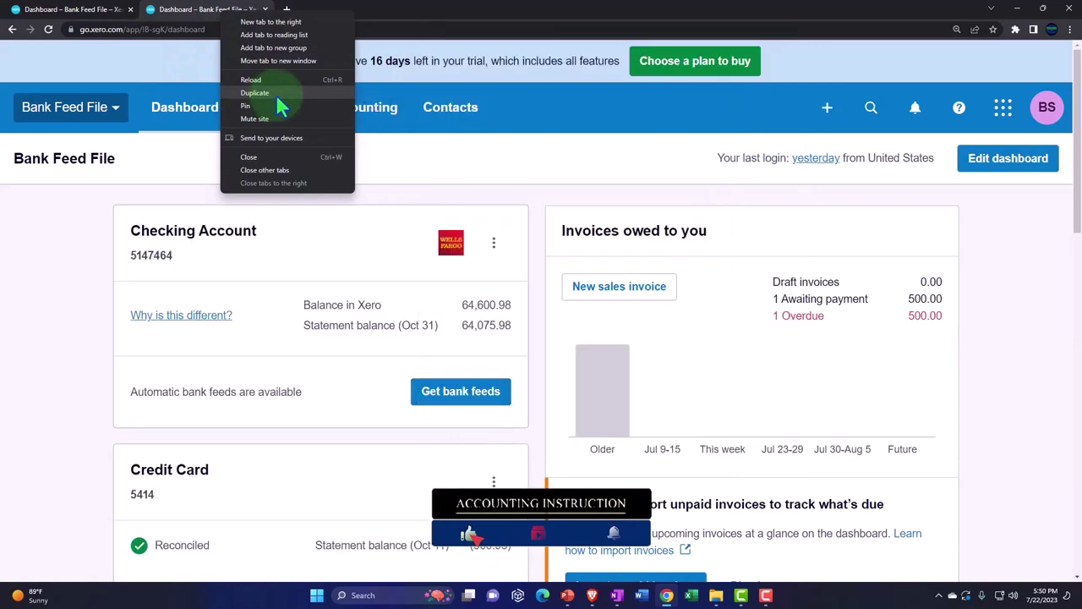
pyautogui.click(277, 96)
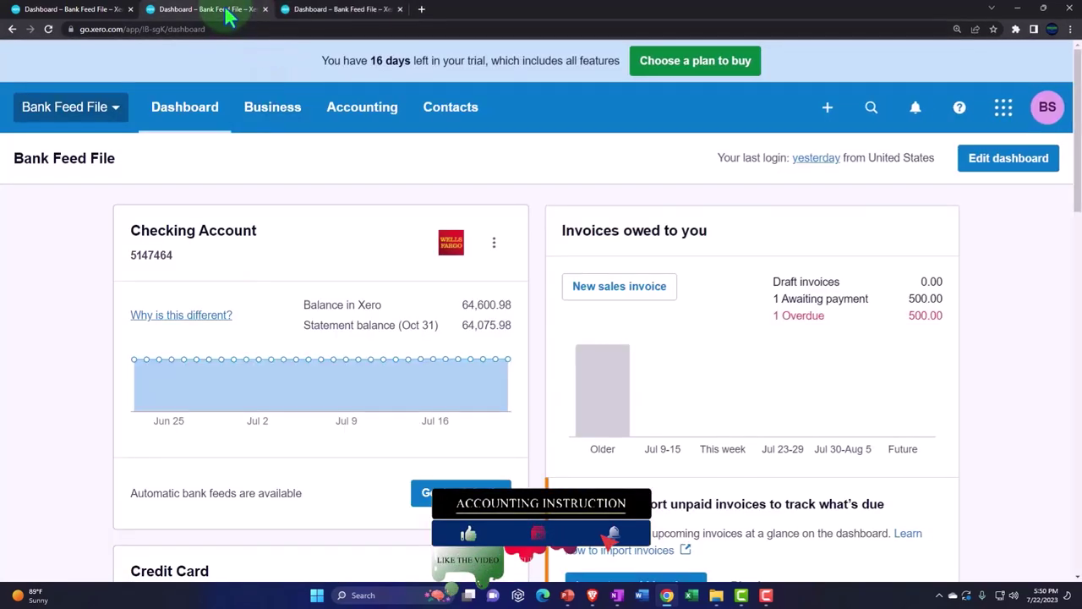
# Open the Balance Sheet report in the second dashboard tab and the Income Statement (Profit and Loss) in the third.
pyautogui.click(372, 110)
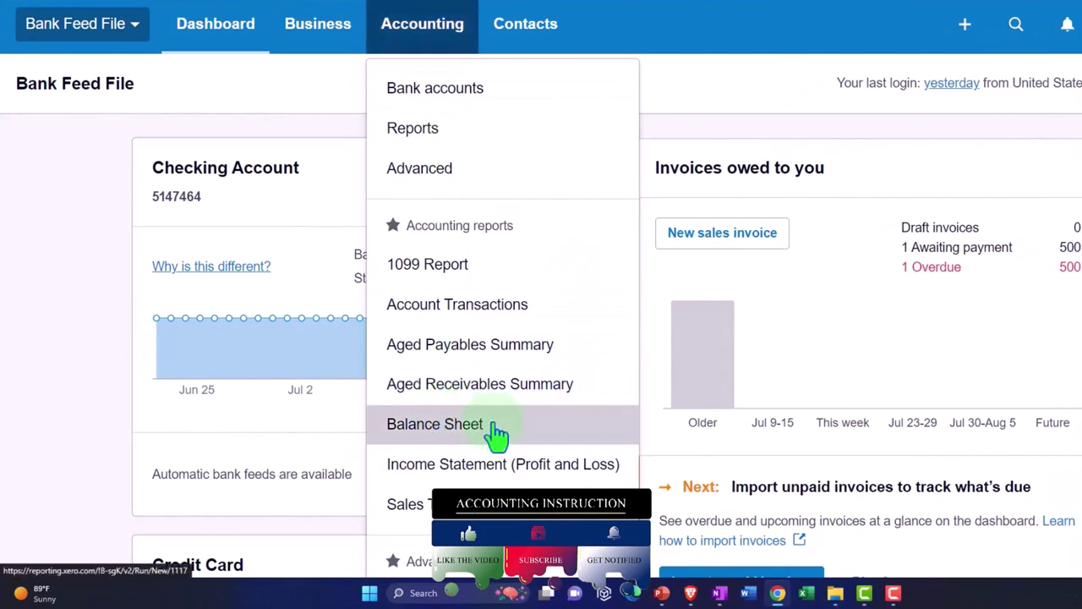
pyautogui.click(436, 424)
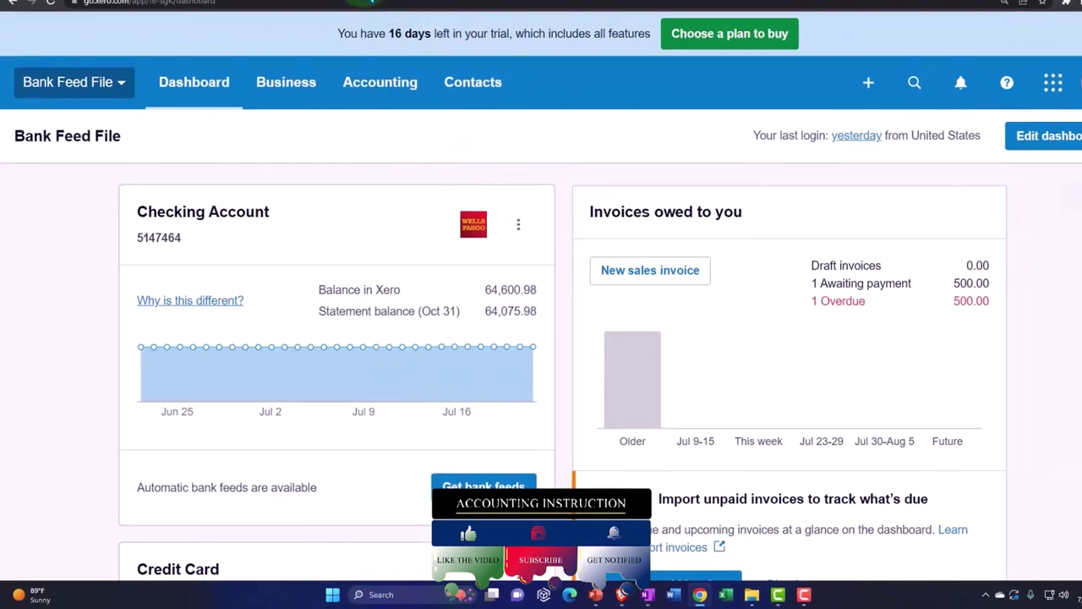
pyautogui.click(380, 82)
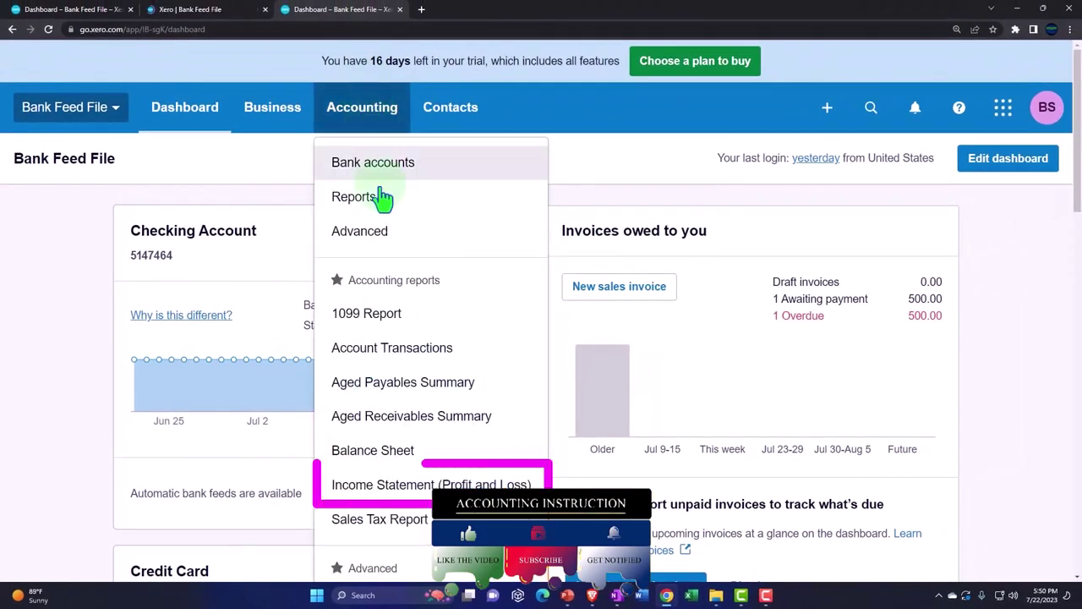
pyautogui.click(389, 485)
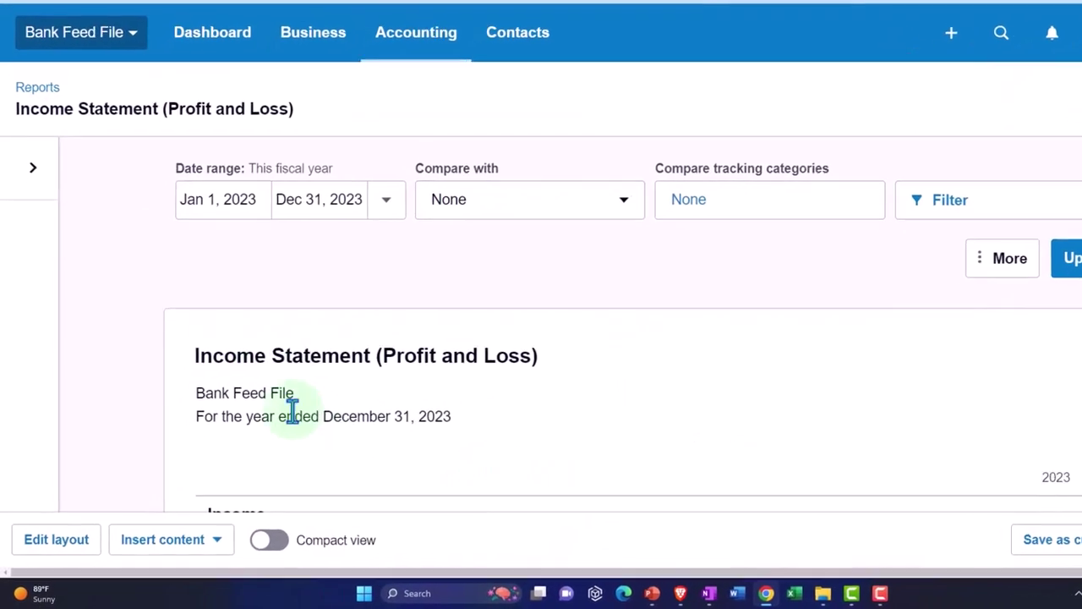
# Set the income statement's date range to Jan 1, 2022 through Dec 31, 2022 and update the report.
pyautogui.click(241, 204)
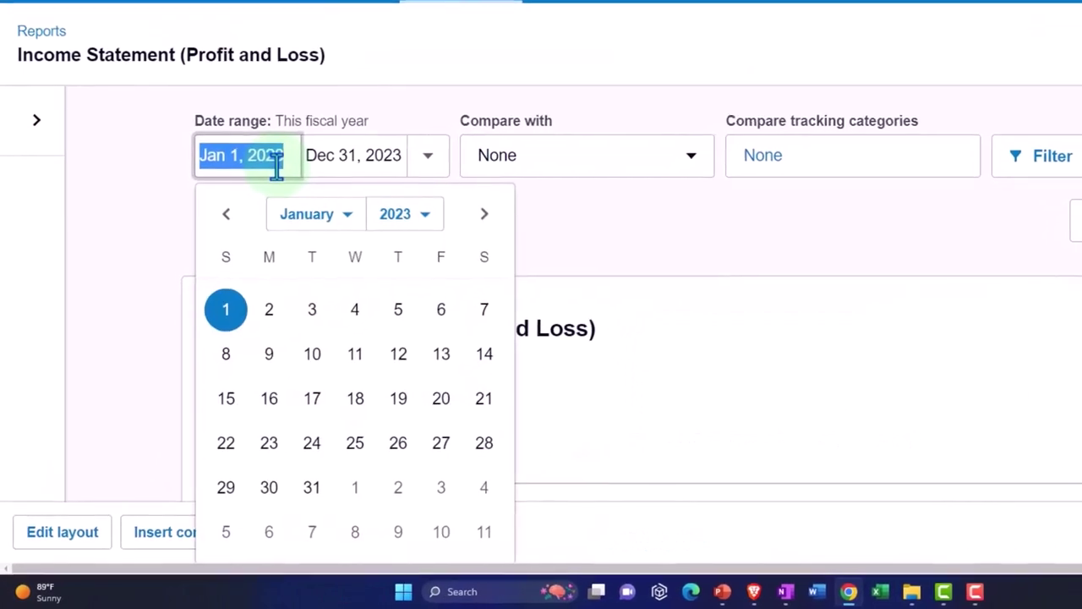
pyautogui.click(427, 213)
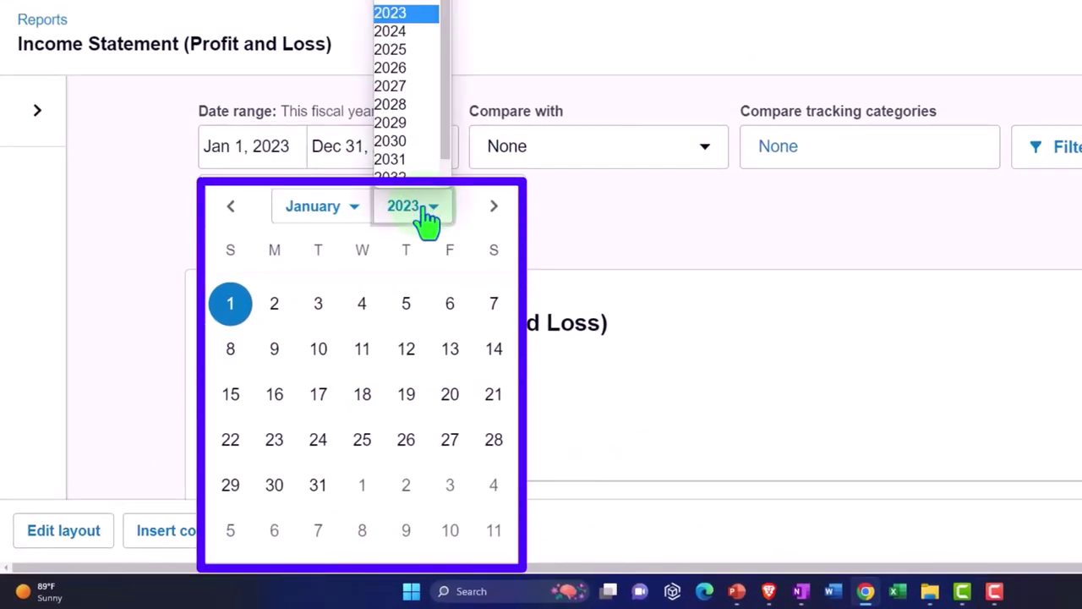
pyautogui.click(414, 10)
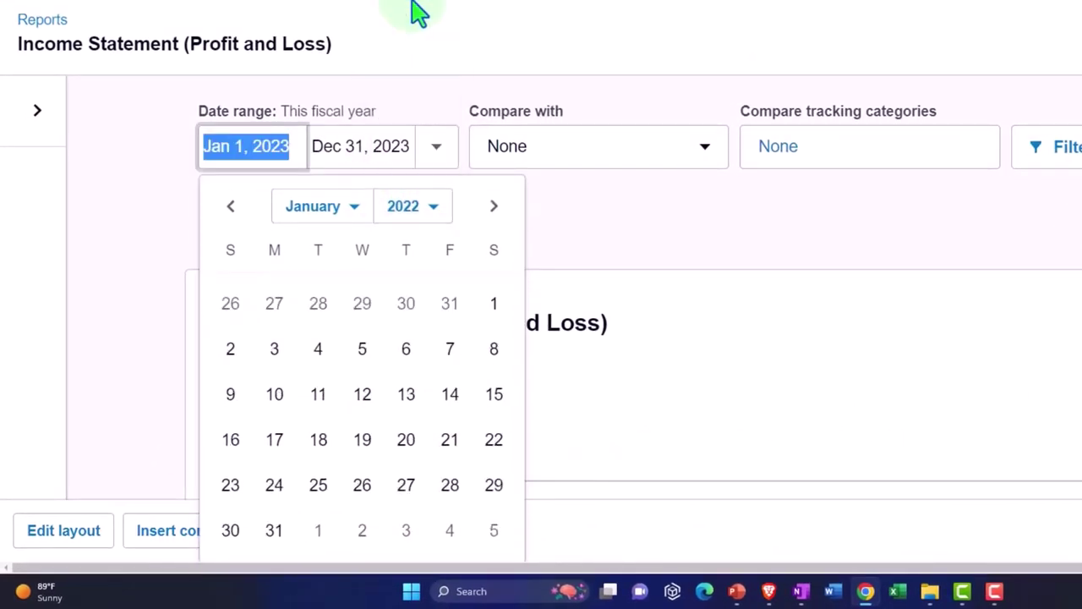
pyautogui.click(493, 304)
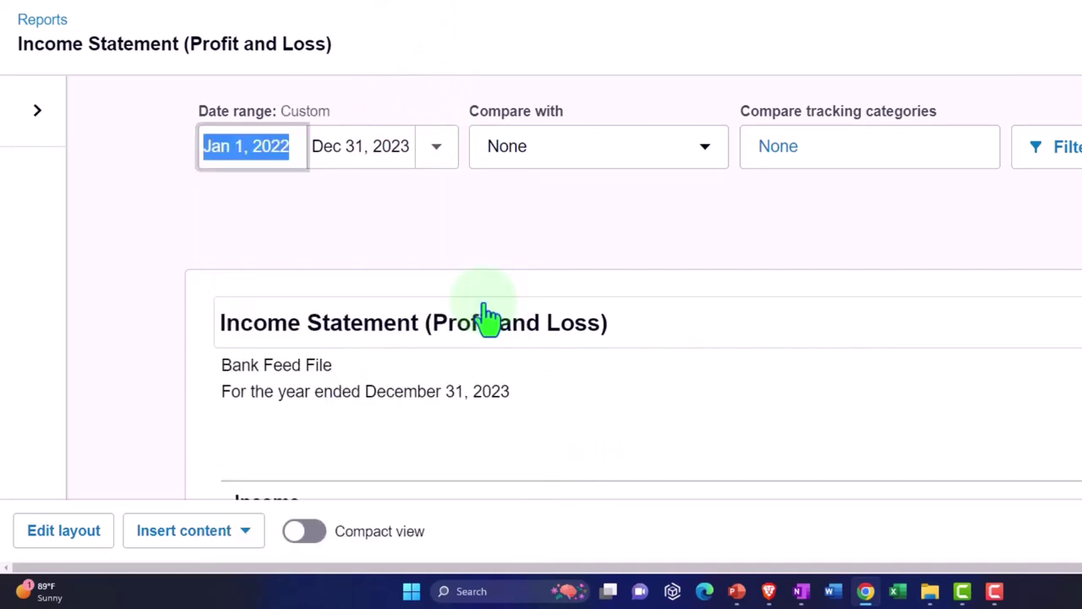
pyautogui.click(377, 151)
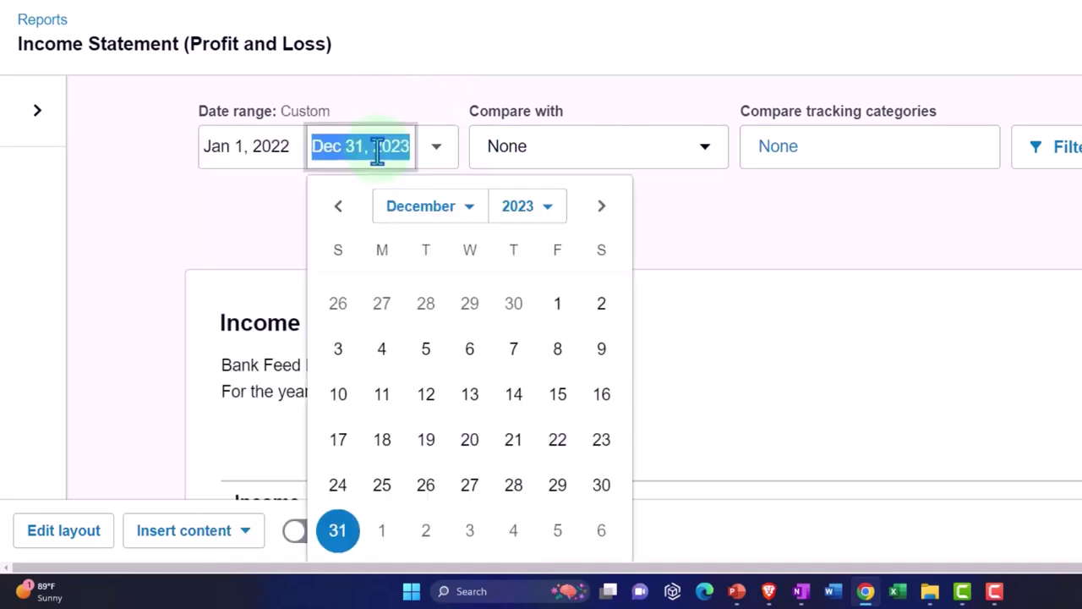
pyautogui.click(517, 210)
pyautogui.scroll(2, 520, 55)
pyautogui.click(513, 10)
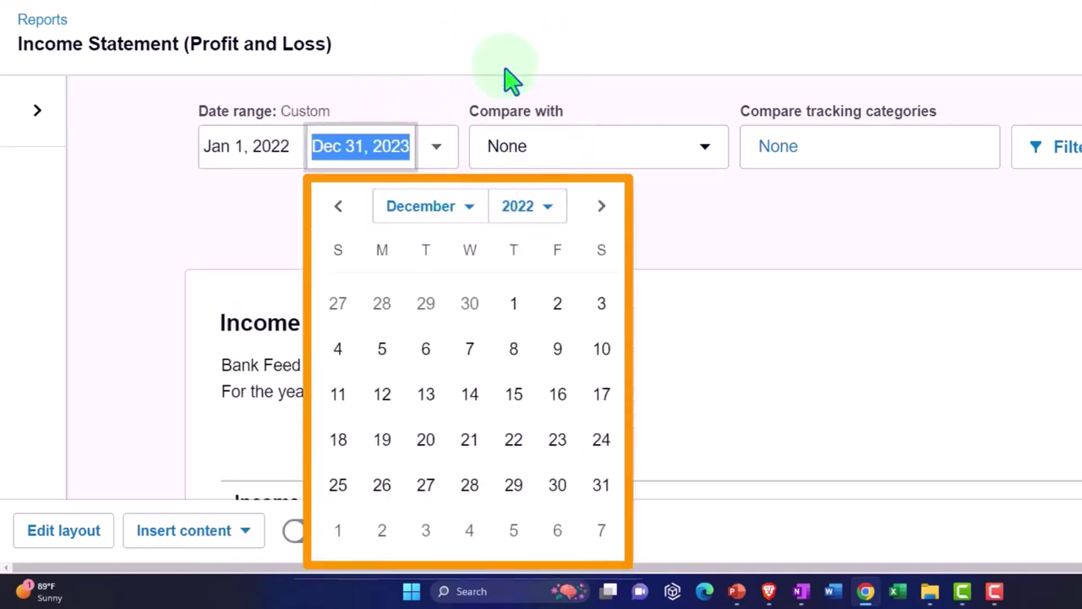
pyautogui.click(600, 484)
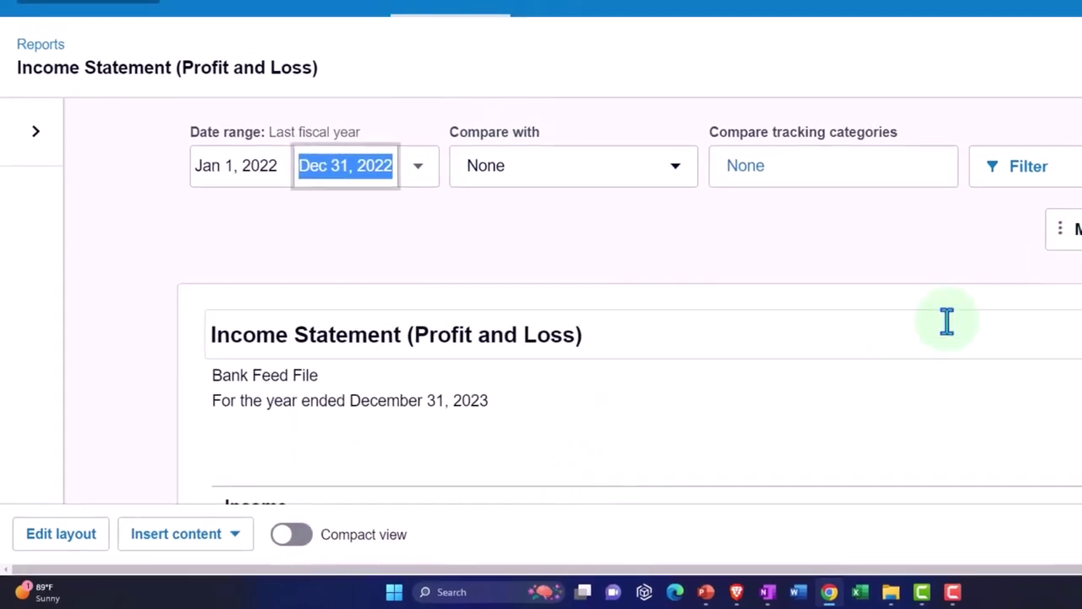
pyautogui.click(1031, 285)
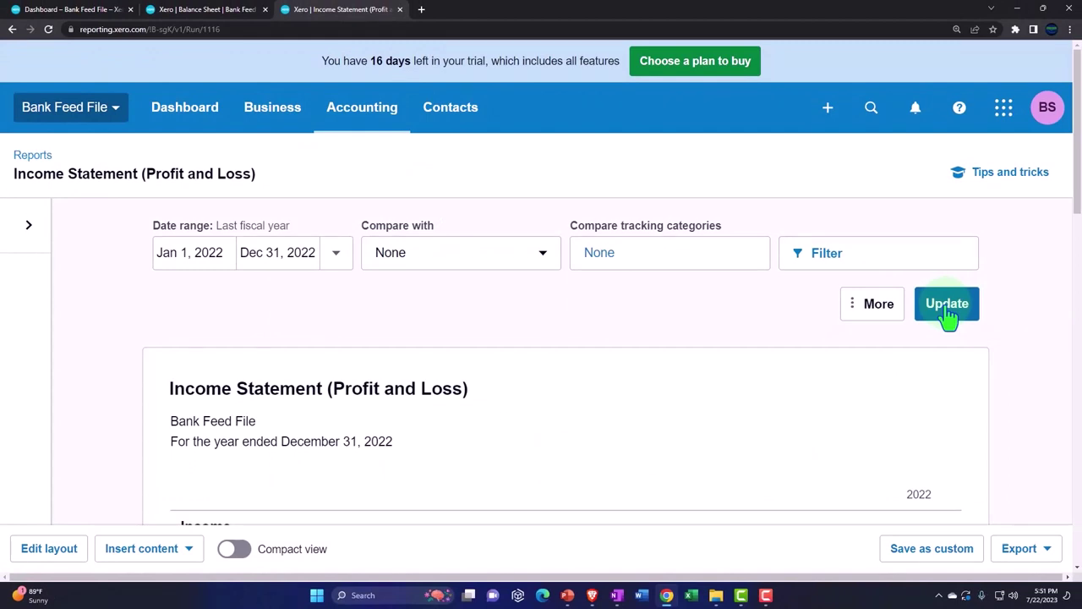
# Return to the first dashboard tab and open the organization's bank accounts page.
pyautogui.click(93, 17)
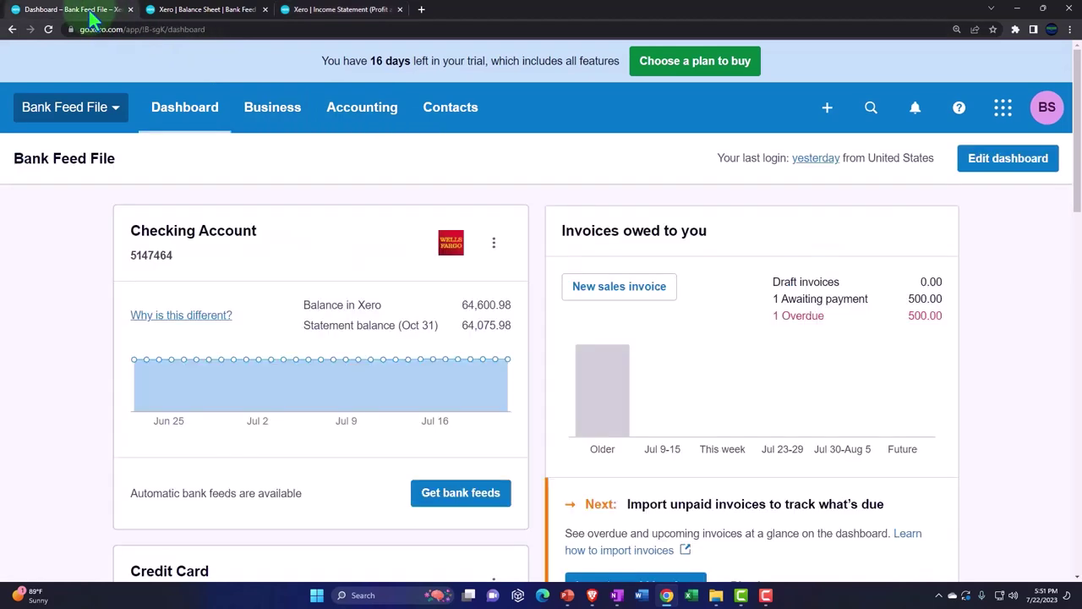
pyautogui.click(345, 123)
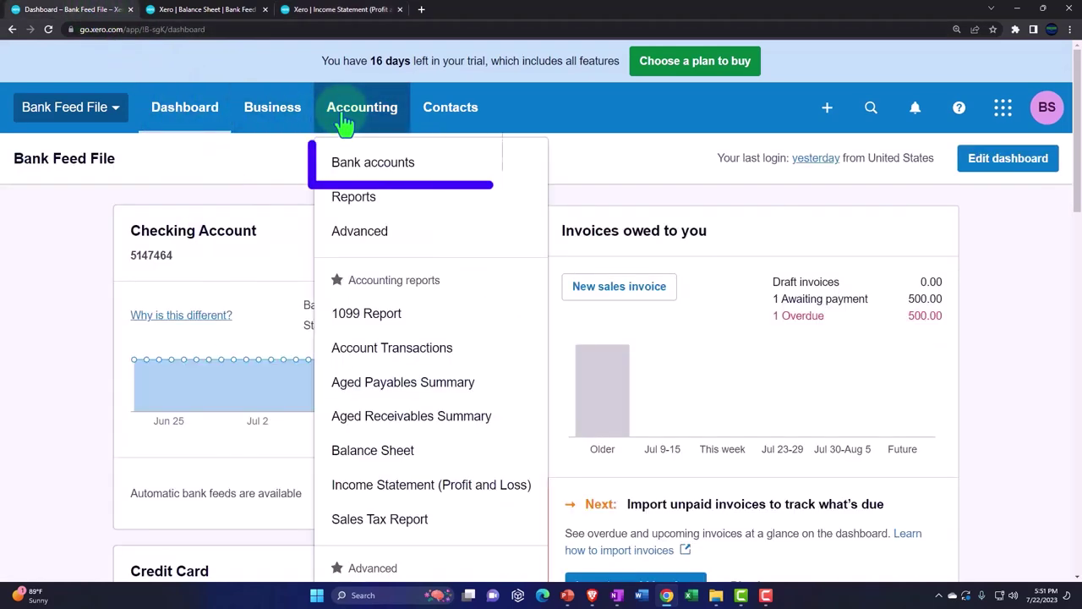
pyautogui.click(448, 173)
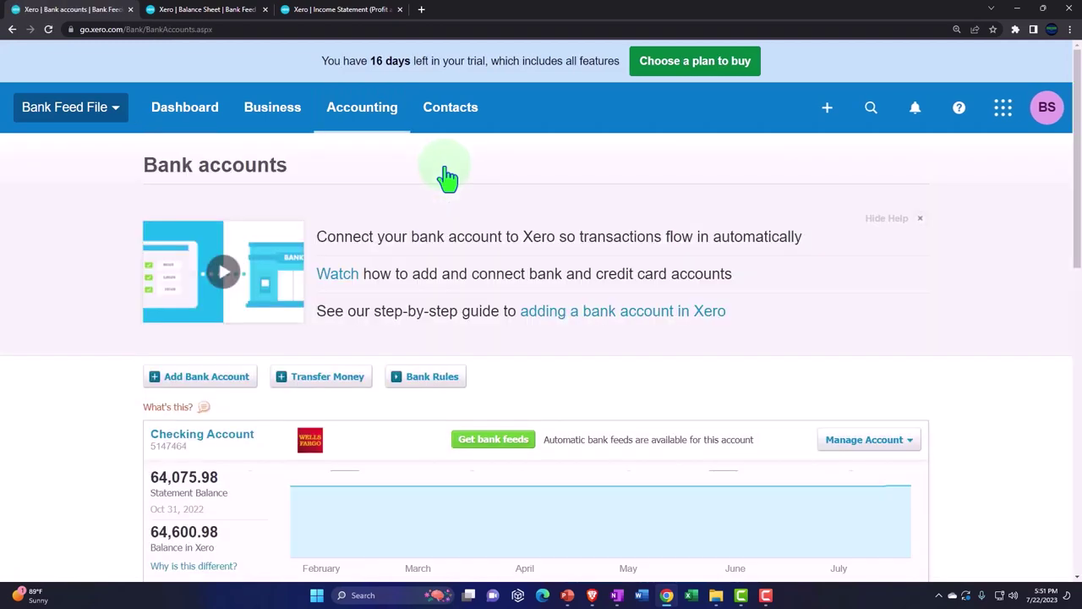
# Look through the listed bank accounts and open the Checking Account's transactions.
pyautogui.scroll(-1, 48, 339)
pyautogui.scroll(-1, 48, 338)
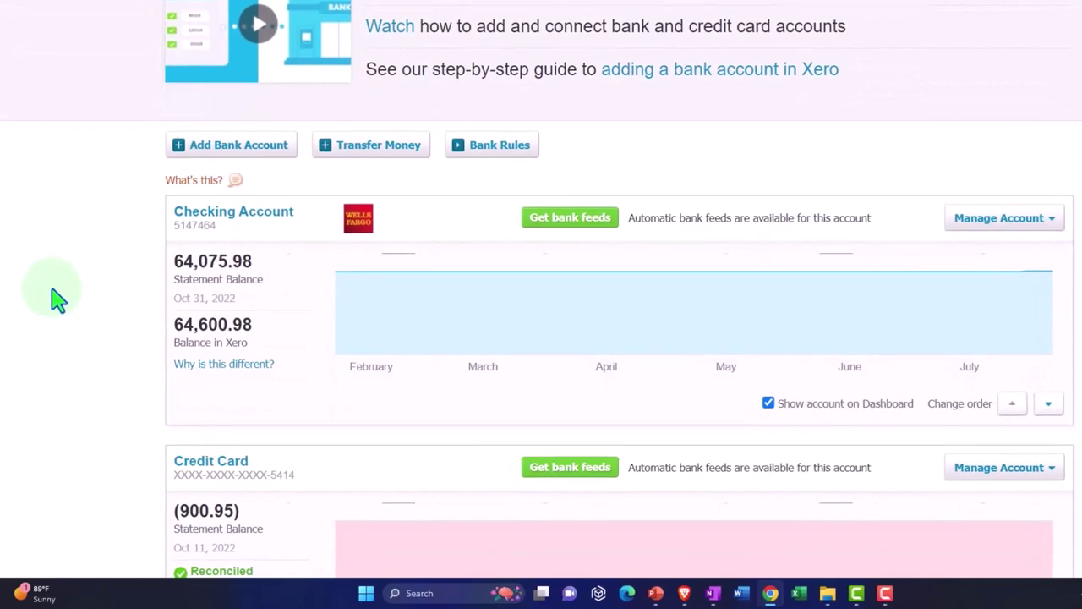
pyautogui.scroll(-2, 53, 292)
pyautogui.scroll(-3, 53, 291)
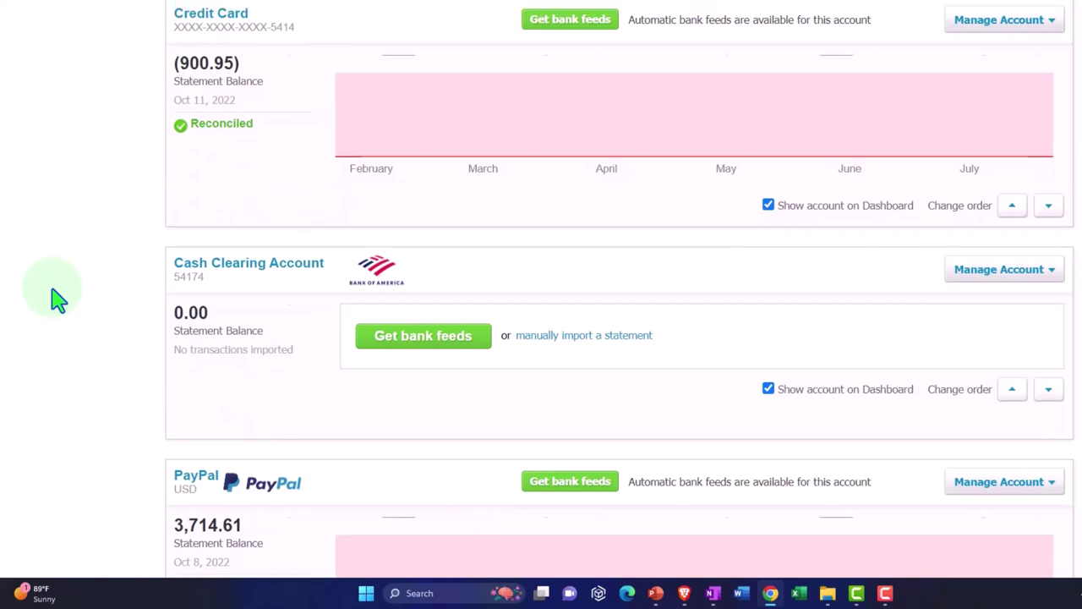
pyautogui.scroll(4, 55, 296)
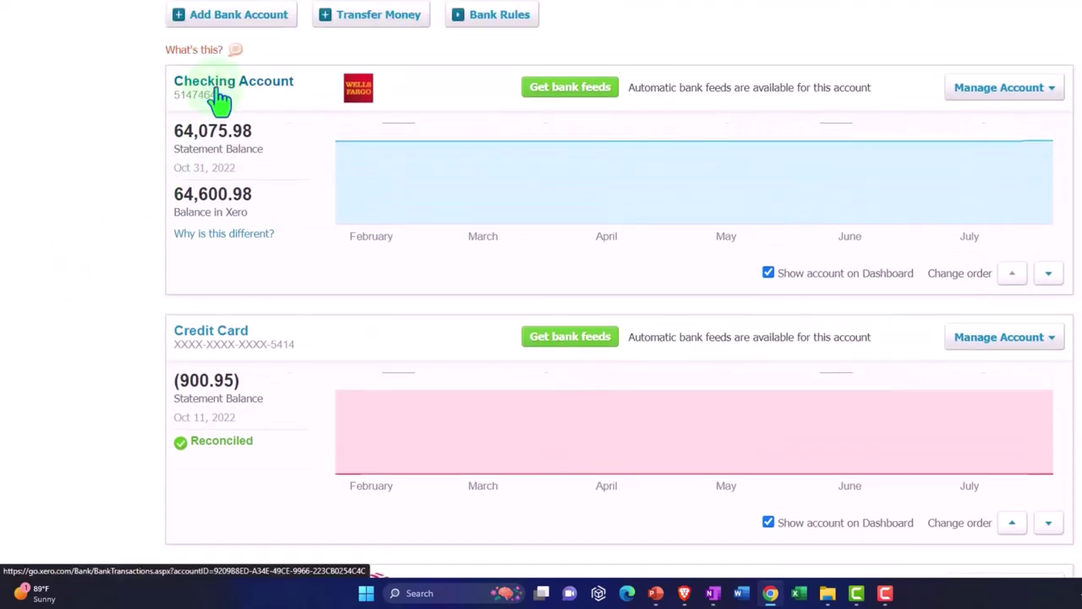
pyautogui.click(218, 100)
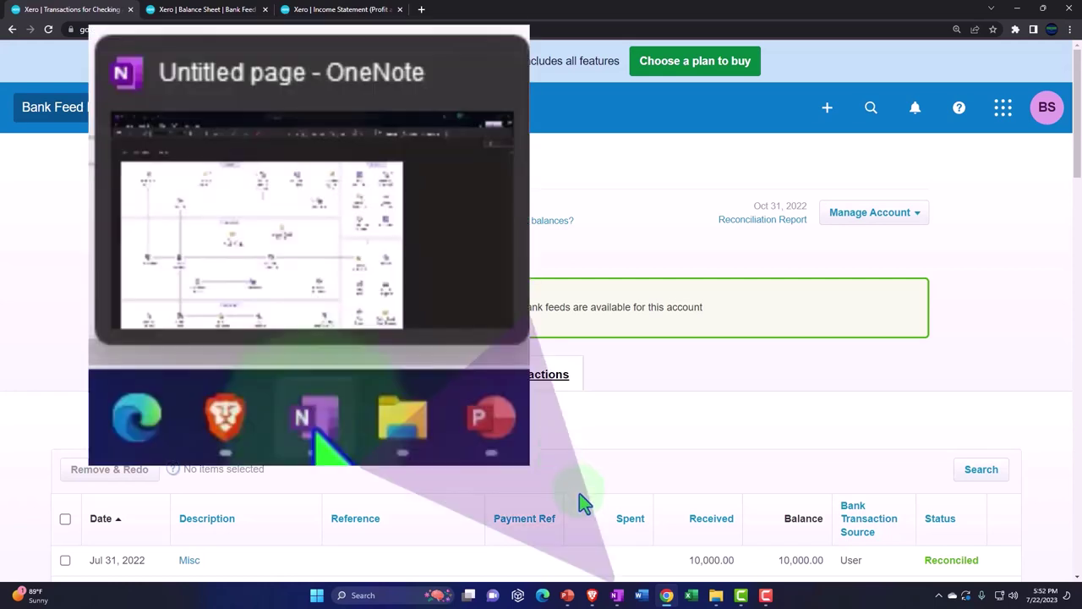
# Consult the flowchart page in OneNote, and open the Checking Account's Reconcile page in Xero.
pyautogui.click(616, 595)
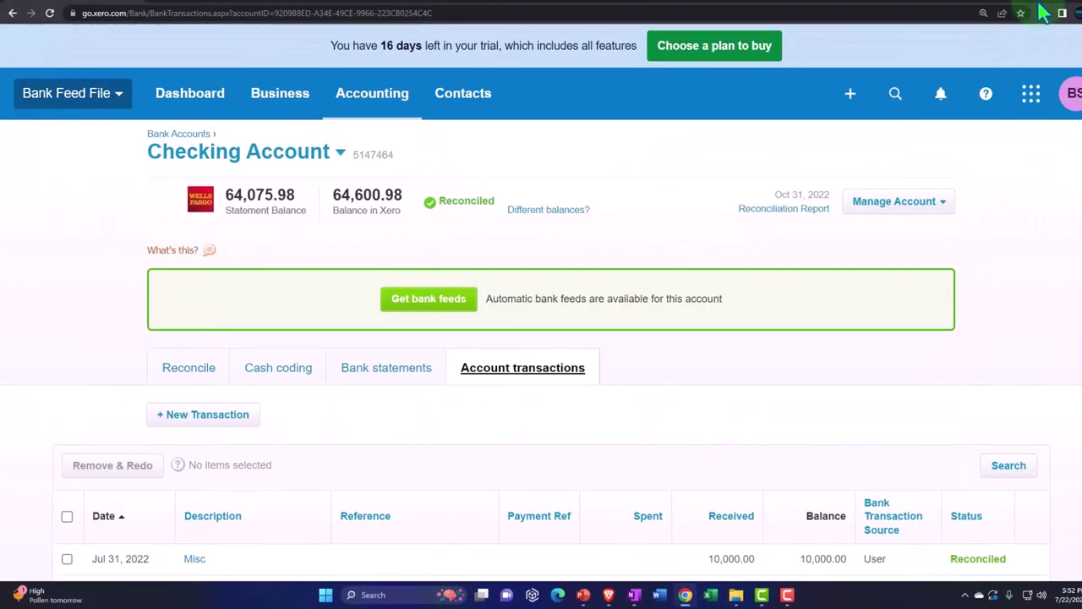
pyautogui.scroll(-3, 708, 365)
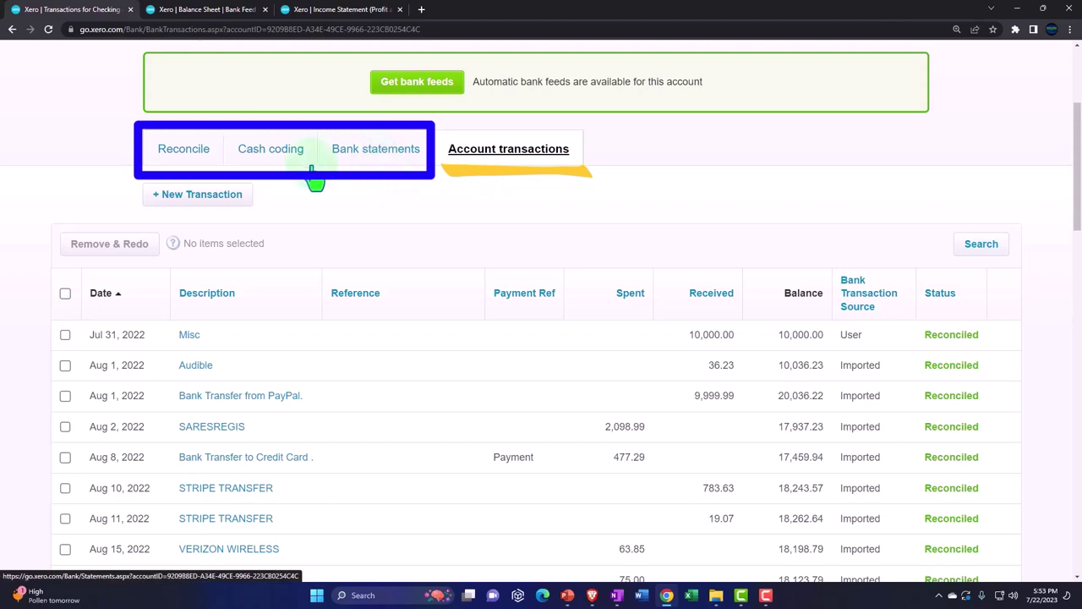
pyautogui.click(176, 160)
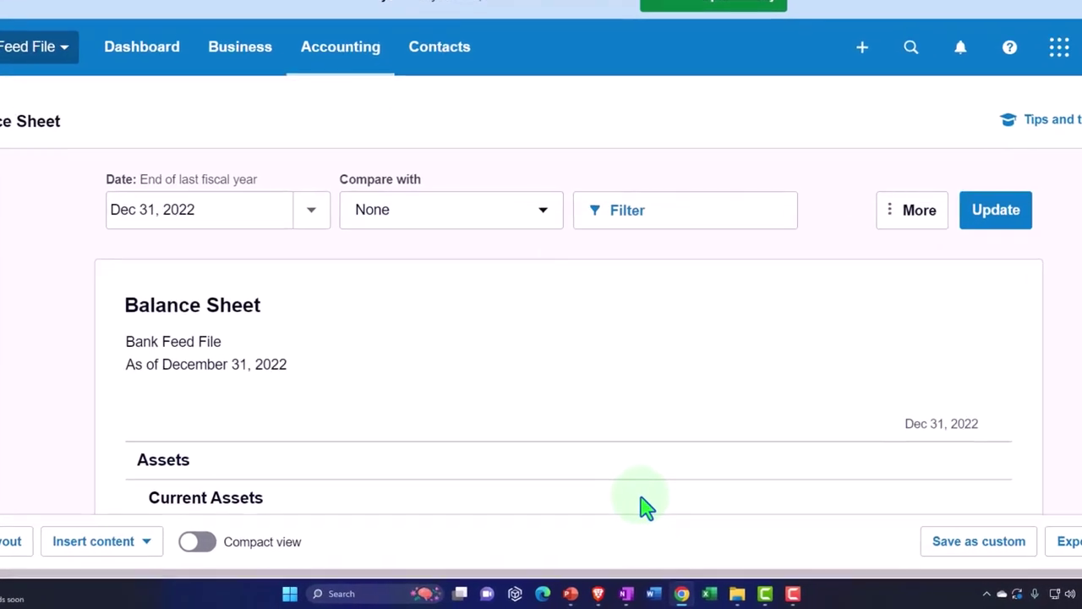
# Examine the current assets on the balance sheet and the income section of the income statement.
pyautogui.scroll(-3, 651, 503)
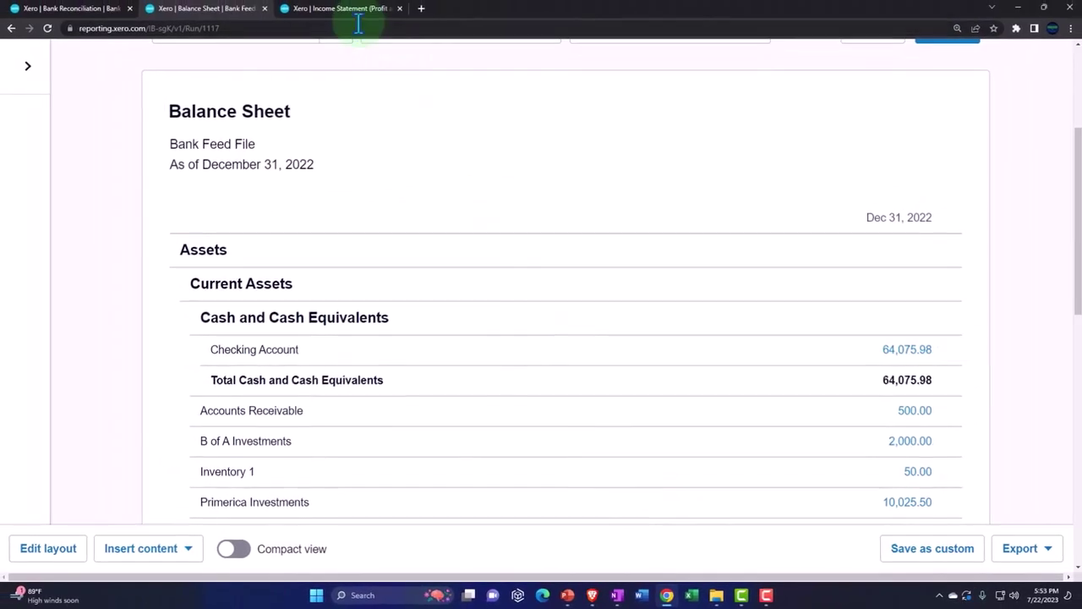
pyautogui.click(347, 10)
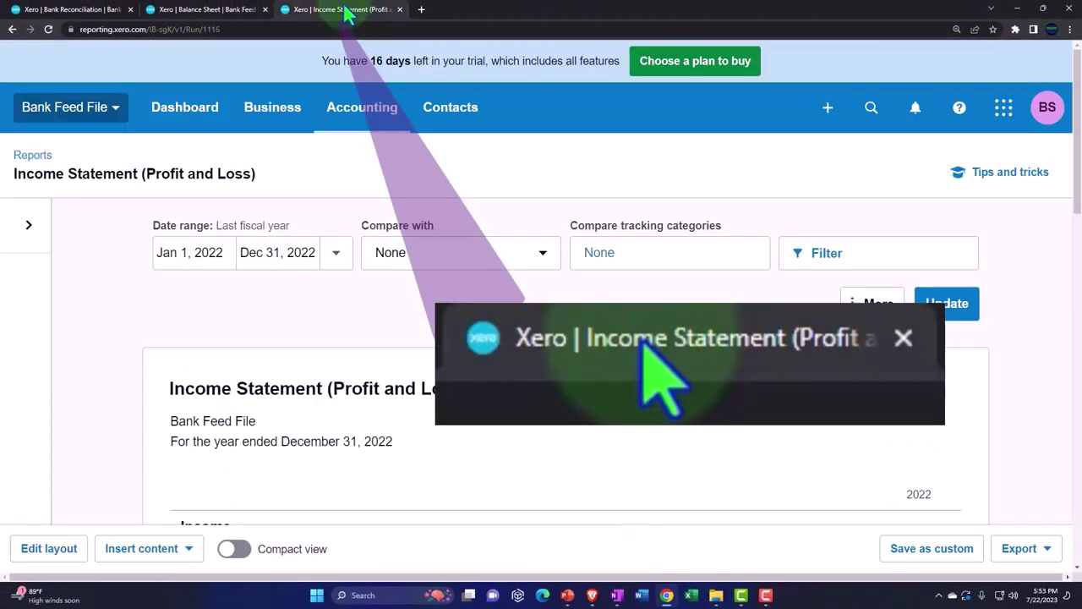
pyautogui.scroll(-5, 308, 318)
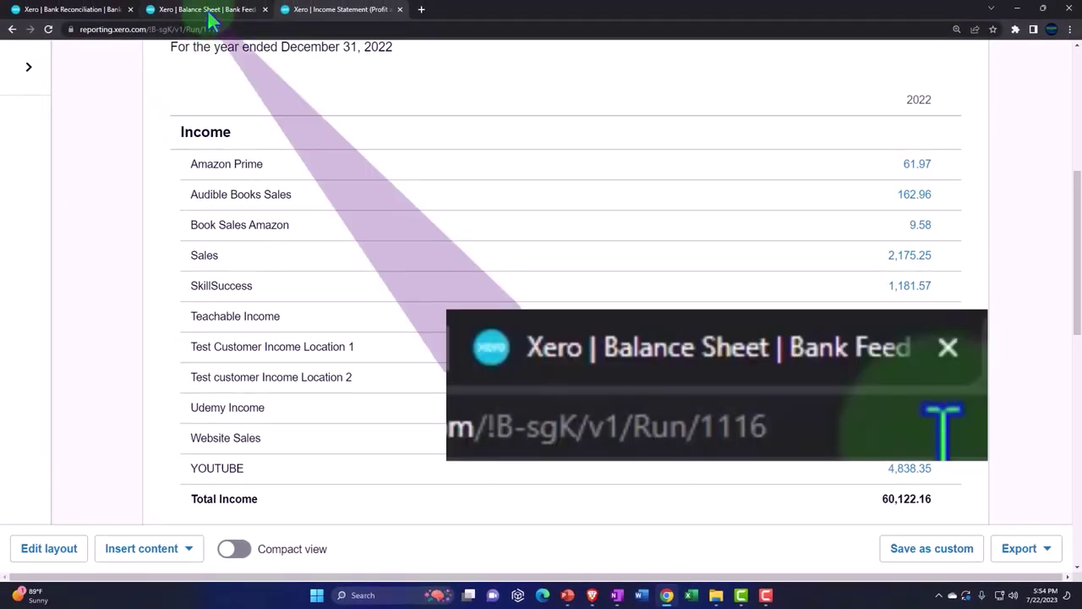
# Return to the balance sheet and examine its assets, liabilities and equity sections down to the totals.
pyautogui.click(211, 15)
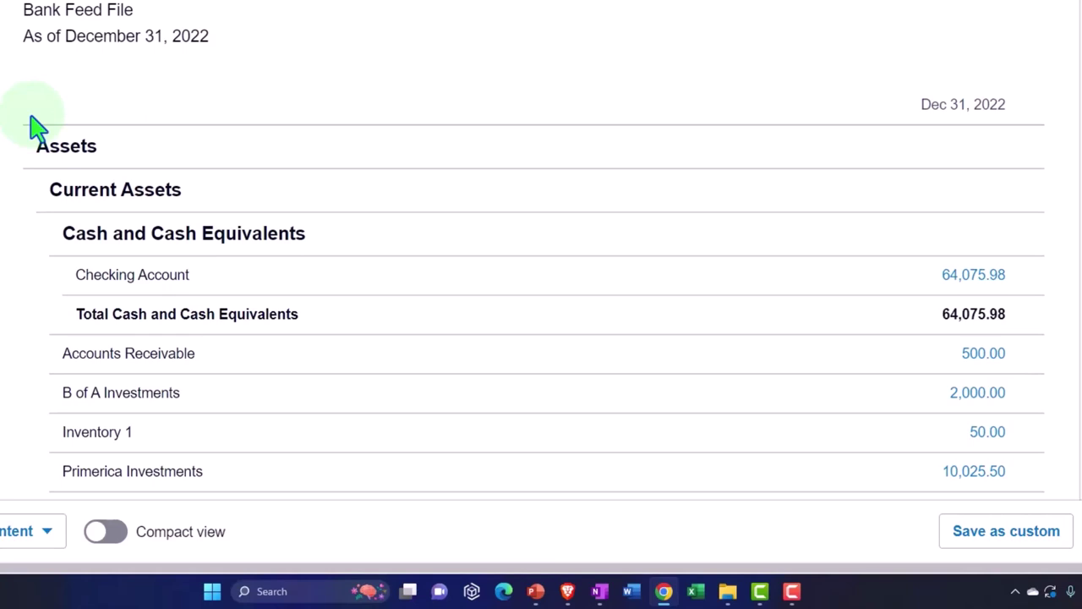
pyautogui.scroll(-1, 39, 127)
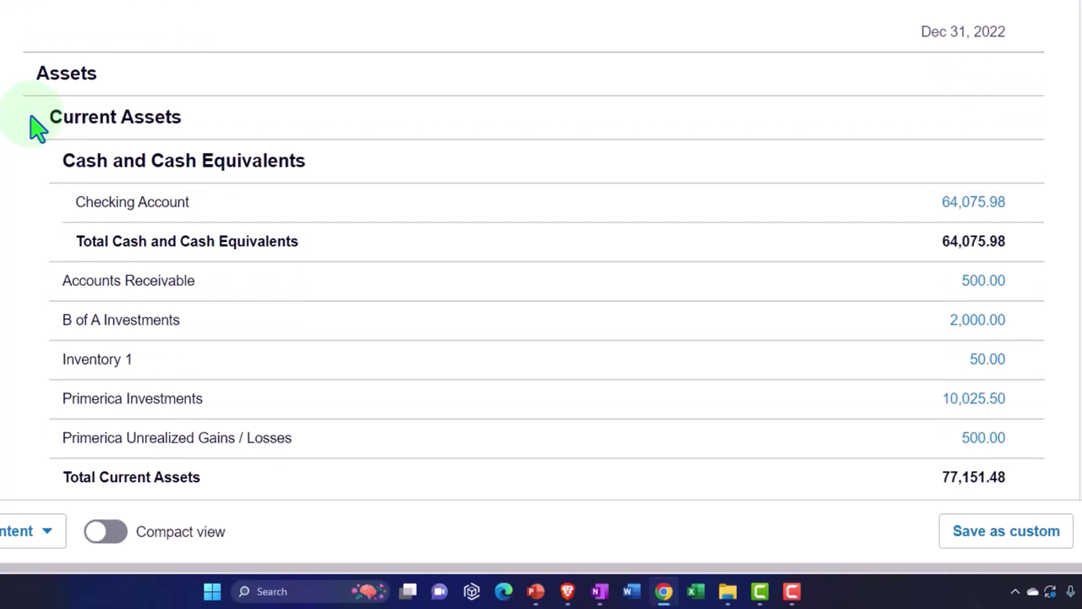
pyautogui.scroll(-6, 38, 127)
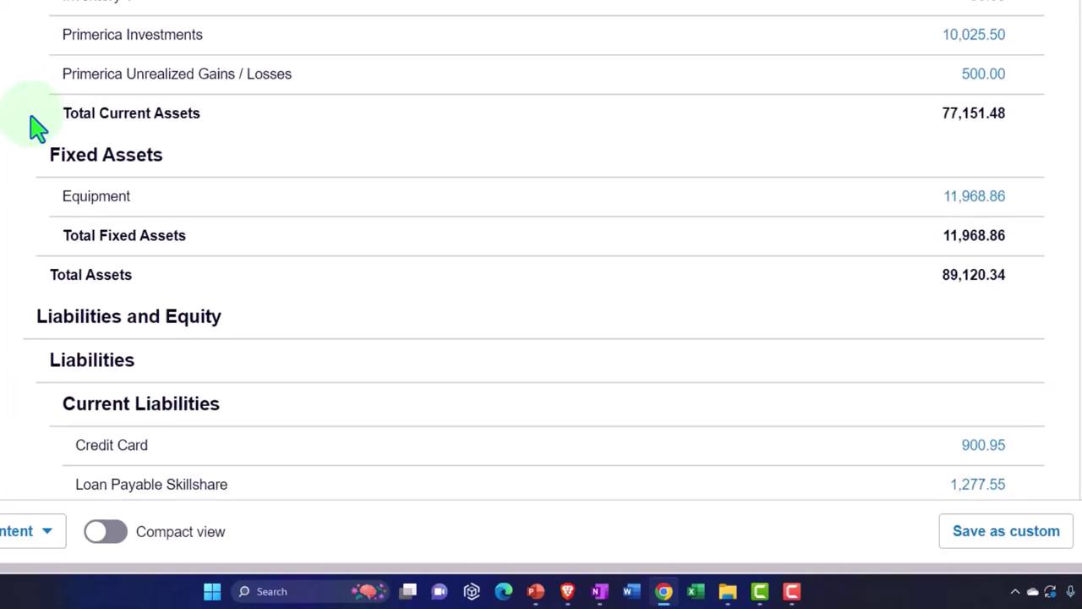
pyautogui.scroll(-2, 534, 251)
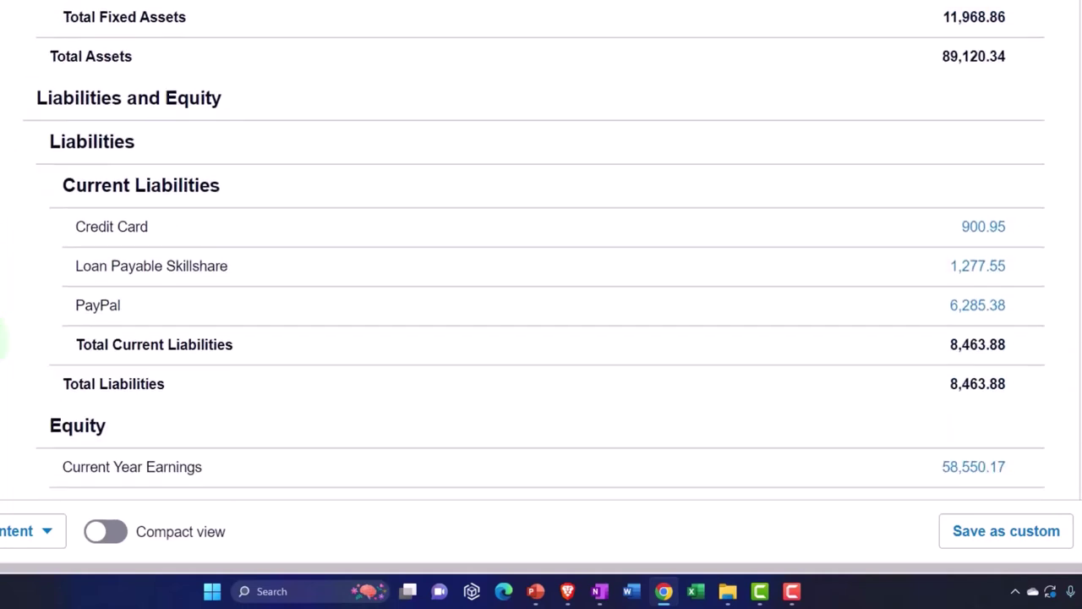
pyautogui.scroll(-2, 980, 106)
pyautogui.scroll(-2, 977, 118)
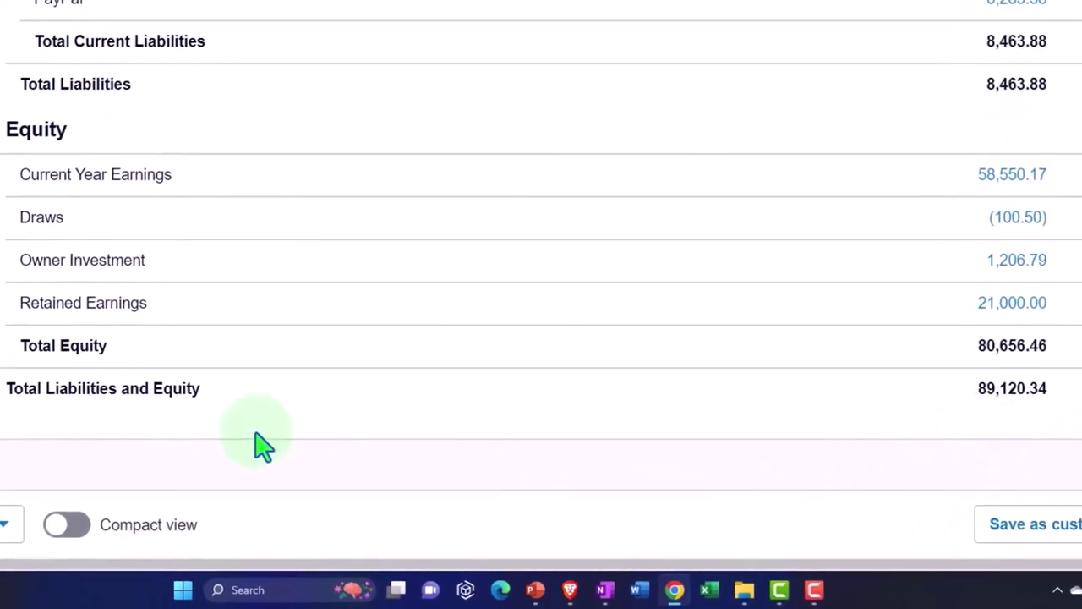
pyautogui.scroll(8, 262, 444)
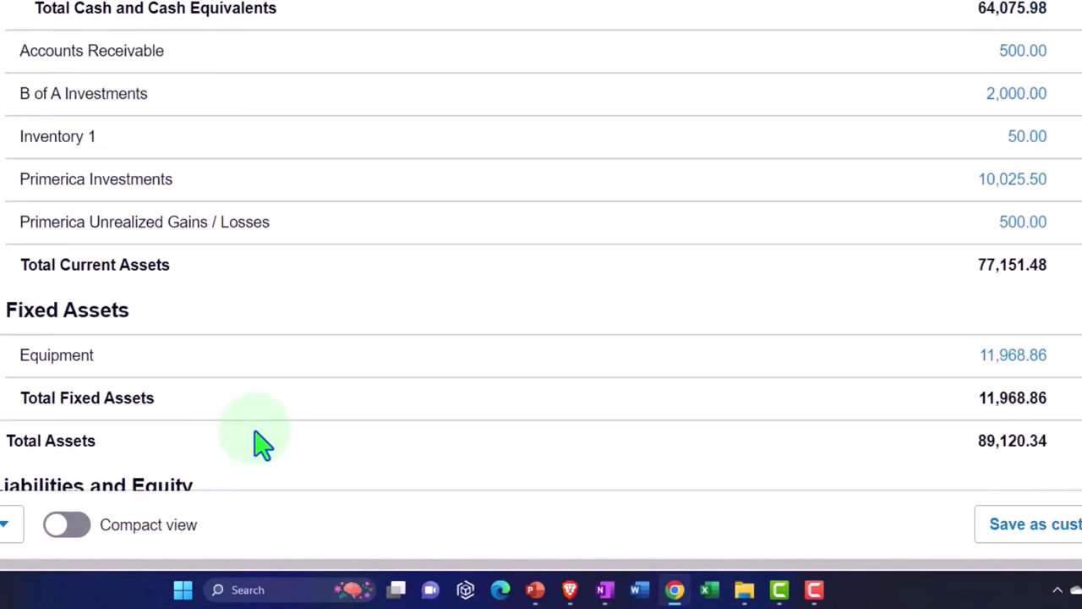
# Open the 2022 account transactions behind the Checking Account line of the balance sheet.
pyautogui.scroll(1, 262, 444)
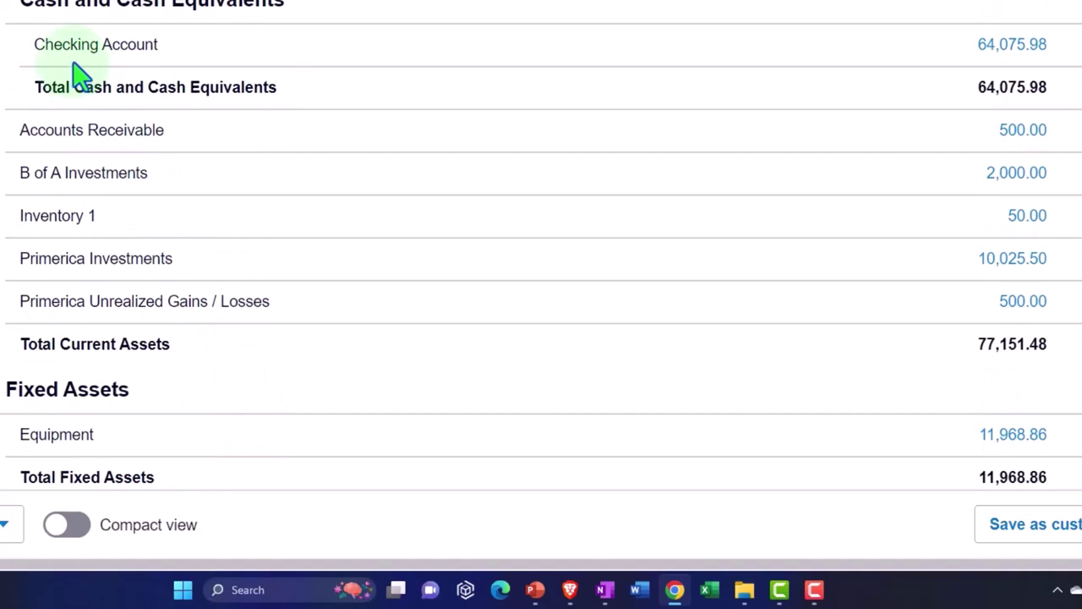
pyautogui.moveTo(6, 29); pyautogui.dragTo(767, 69)
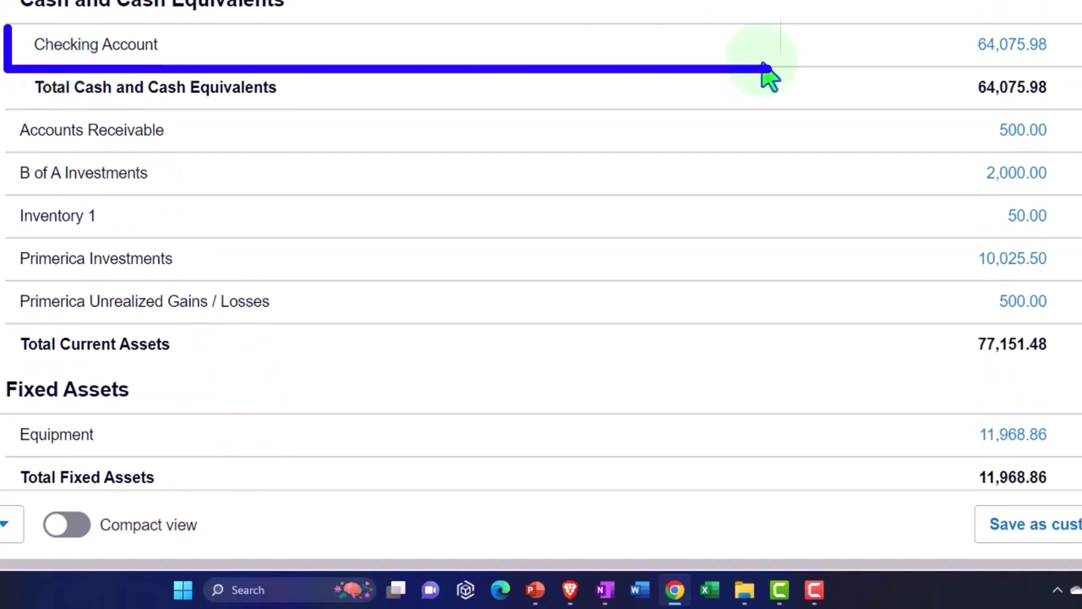
pyautogui.click(1017, 51)
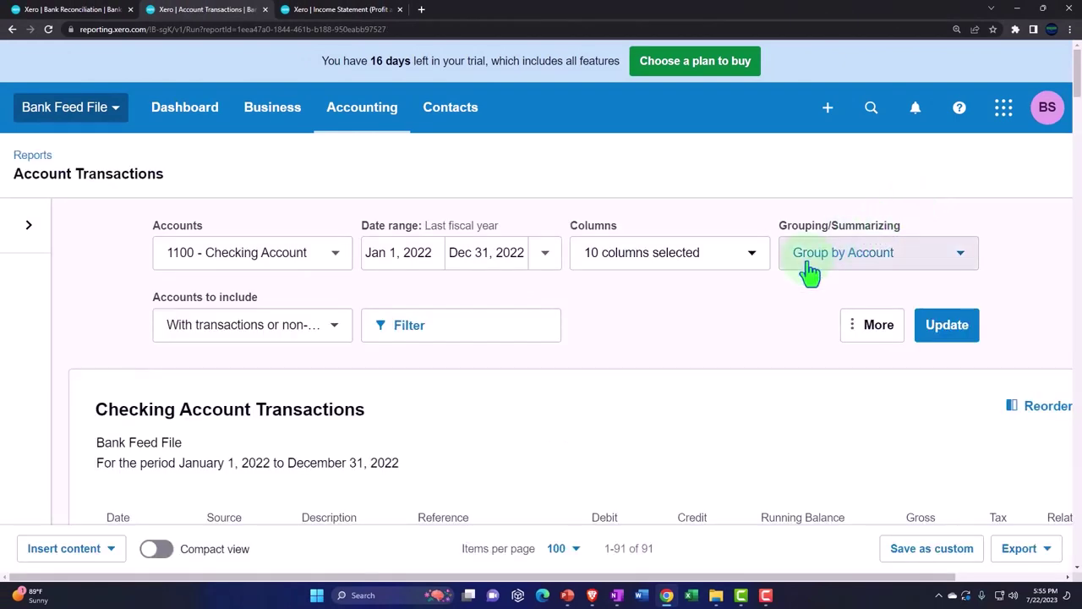
pyautogui.scroll(-2, 809, 271)
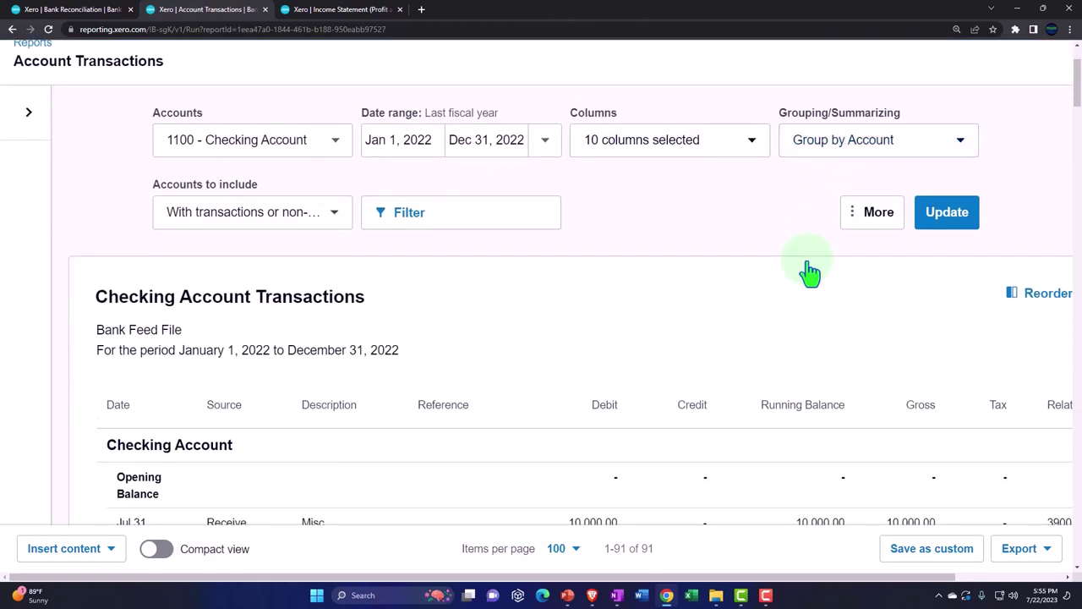
pyautogui.hotkey('ctrl', '-')
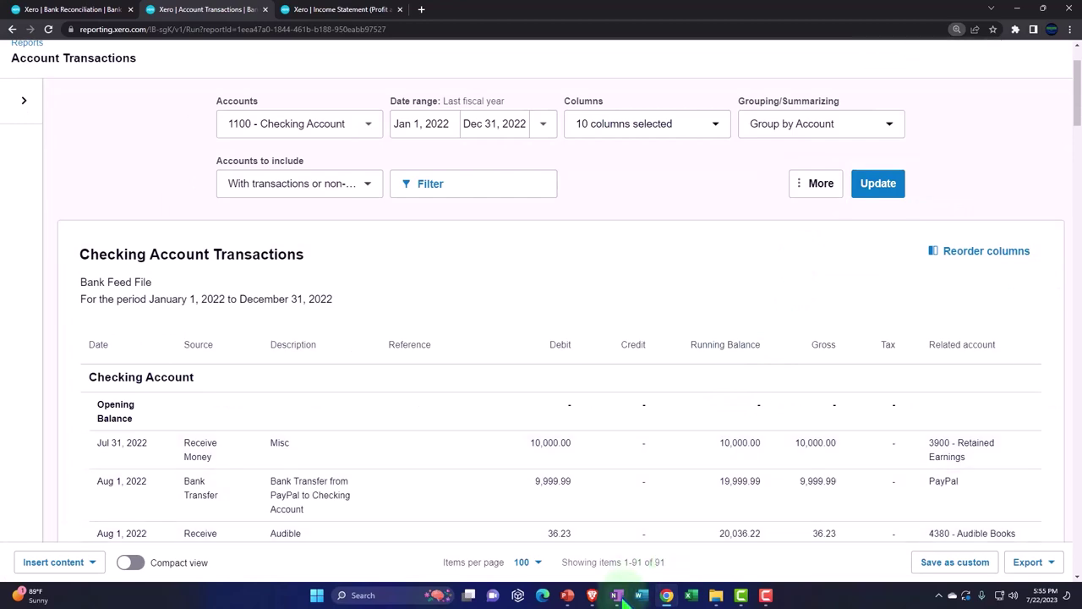
# Move OneNote to the end of the taskbar's app icons and consult its flowchart page.
pyautogui.moveTo(622, 600); pyautogui.dragTo(766, 597)
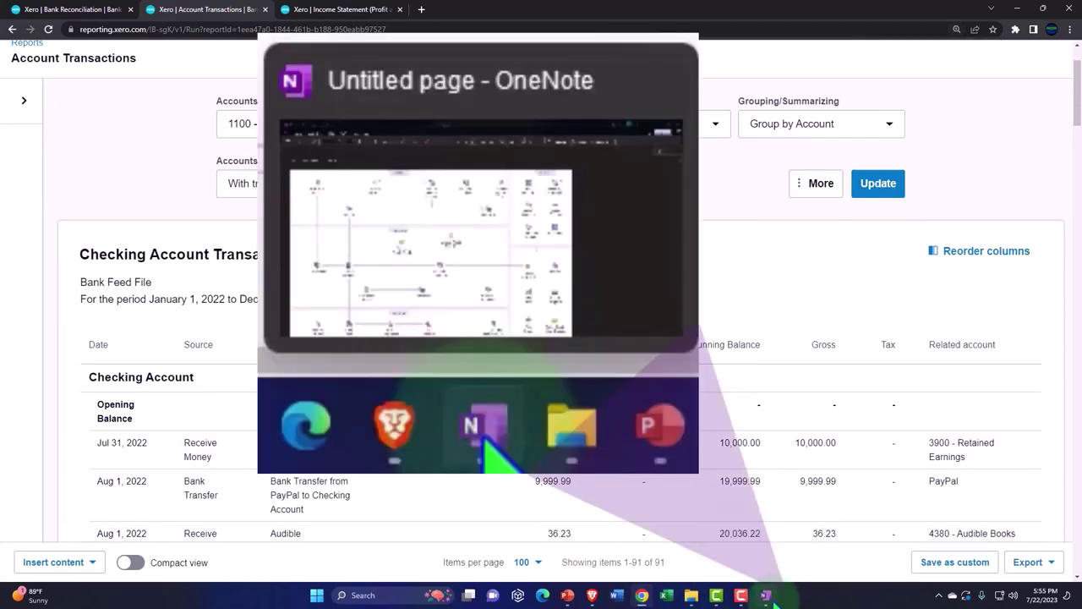
pyautogui.click(766, 595)
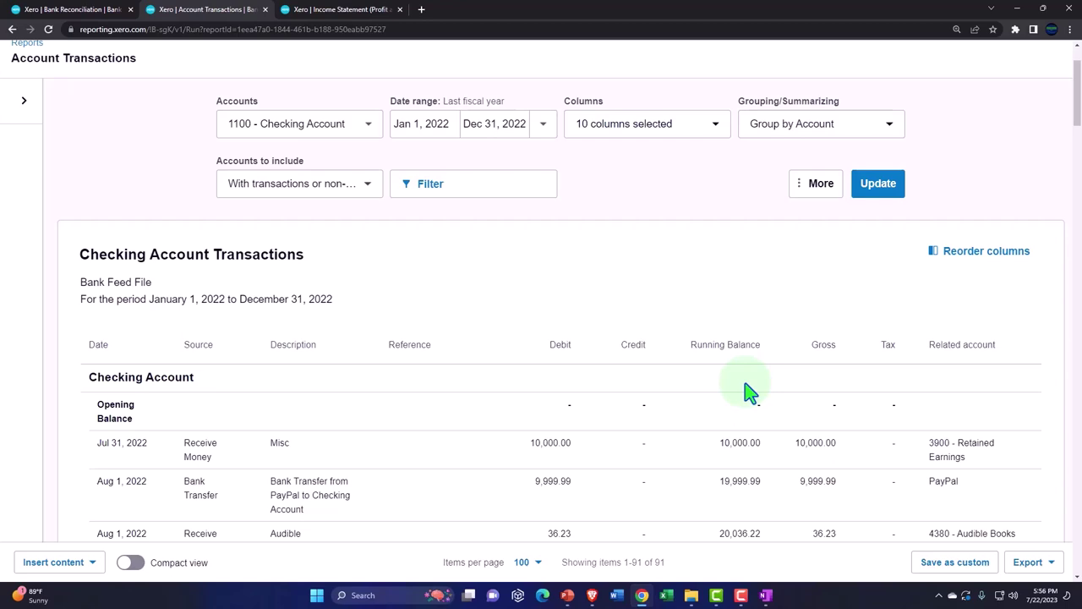
# Look through the Checking Account transactions for August and September 2022, checking their sources and descriptions.
pyautogui.scroll(-3, 751, 390)
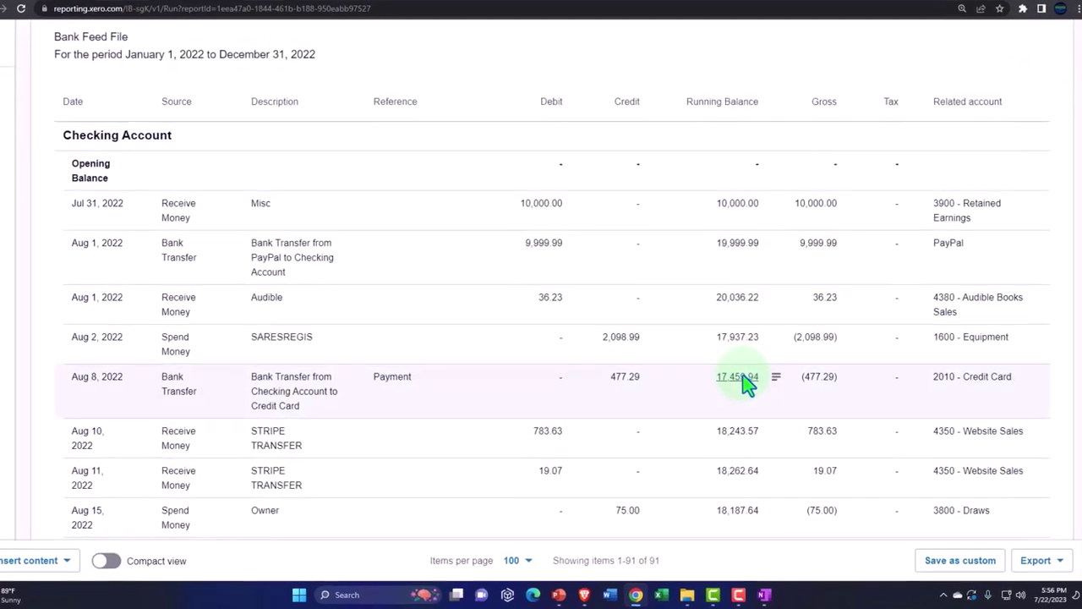
pyautogui.scroll(-5, 749, 385)
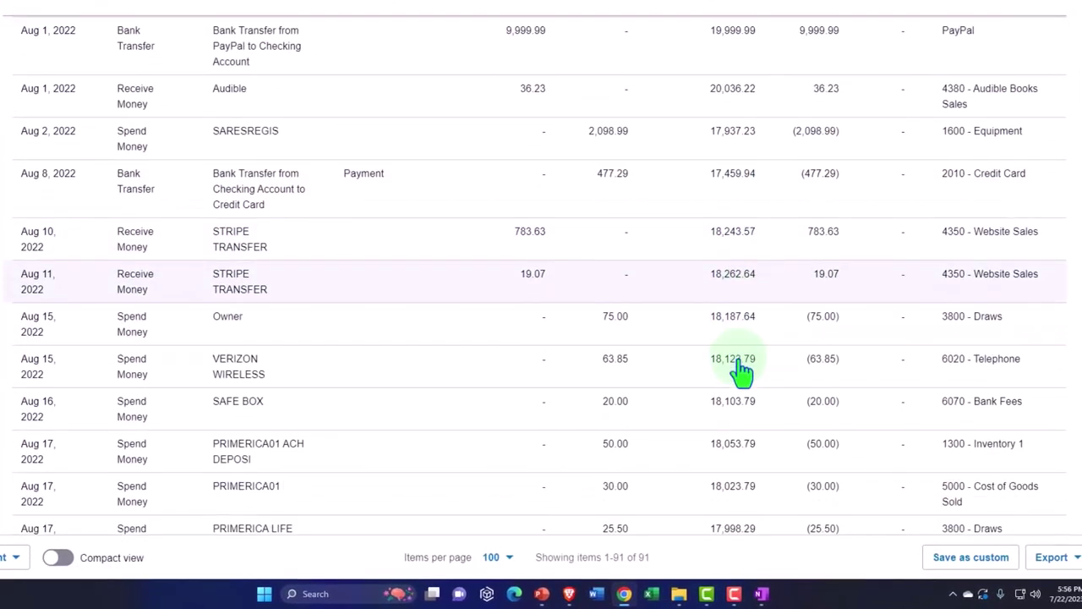
pyautogui.scroll(-3, 741, 370)
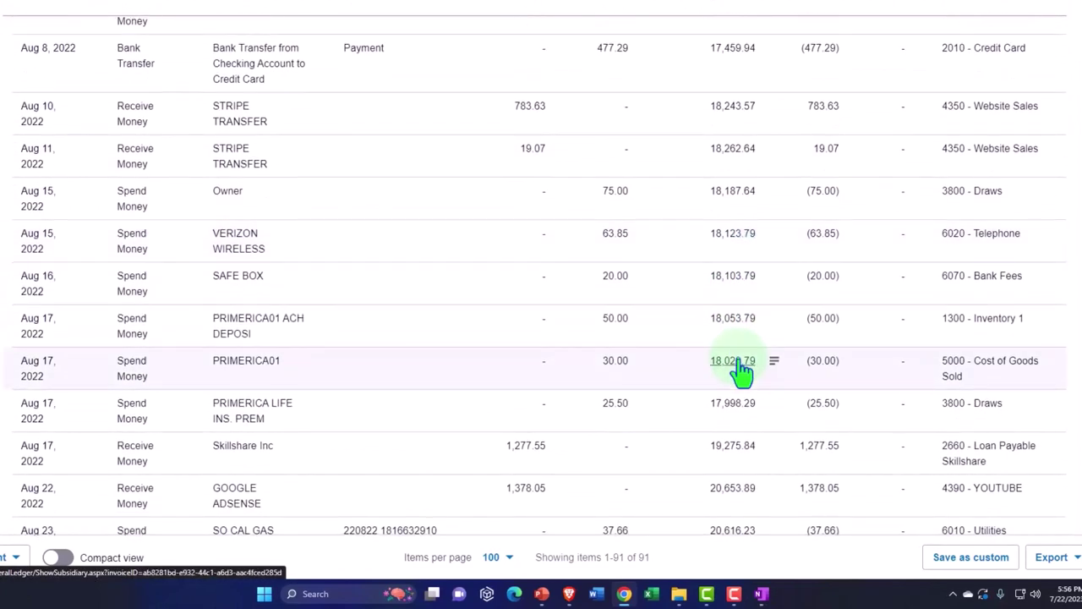
pyautogui.scroll(-2, 741, 371)
pyautogui.scroll(-1, 741, 370)
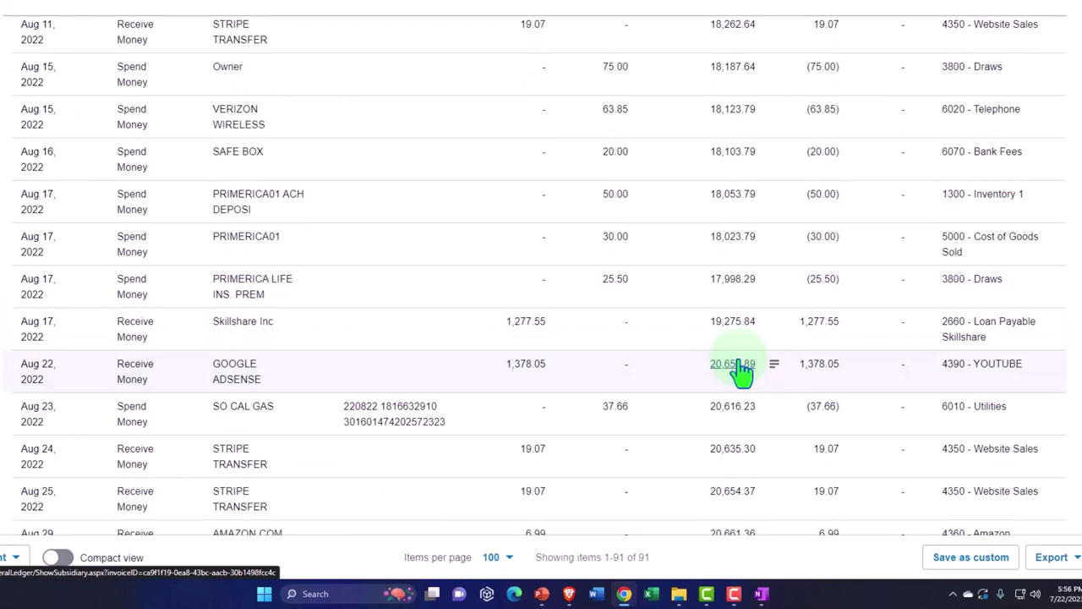
pyautogui.scroll(-1, 741, 370)
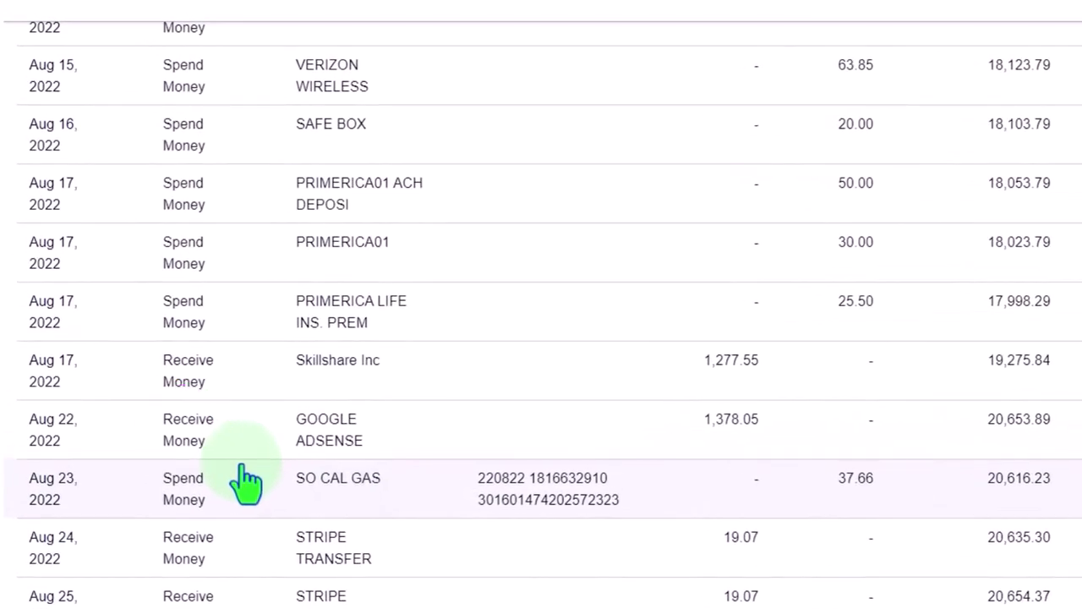
pyautogui.scroll(-3, 246, 482)
pyautogui.scroll(-7, 246, 481)
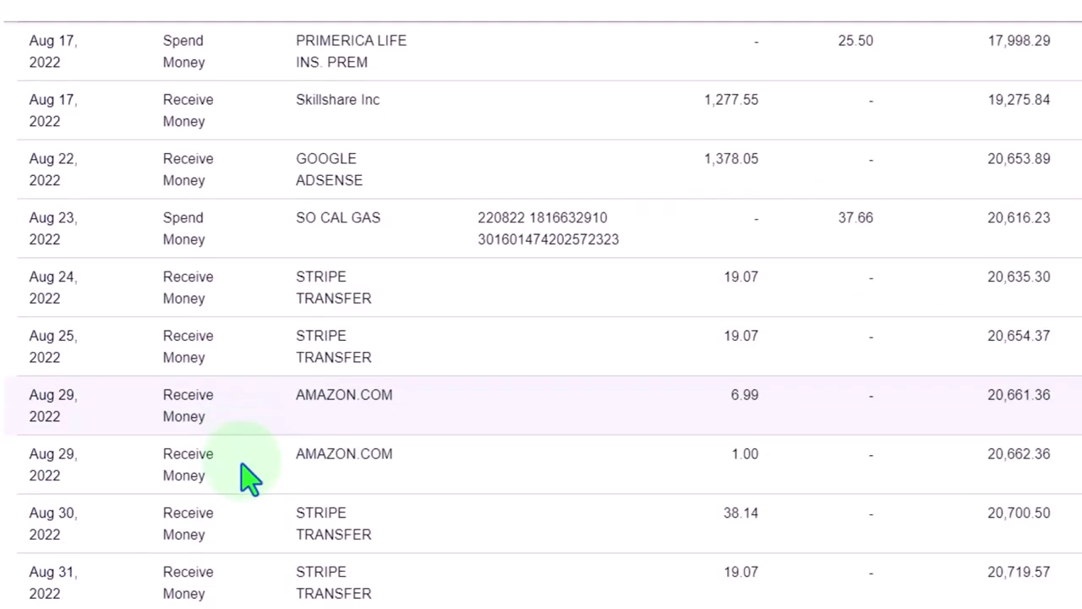
pyautogui.scroll(-1, 245, 482)
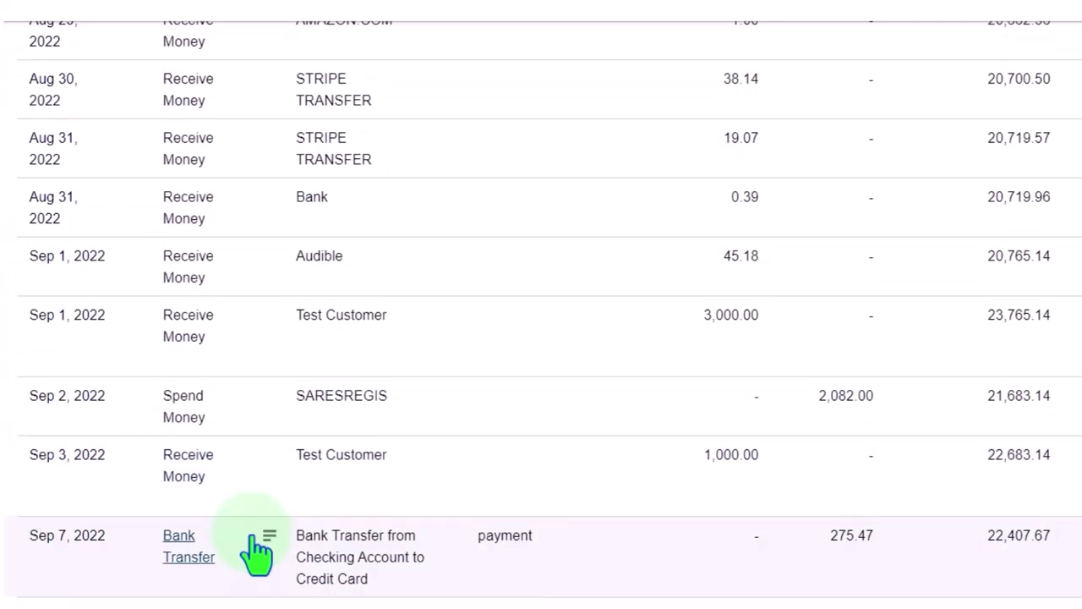
pyautogui.scroll(-1, 258, 549)
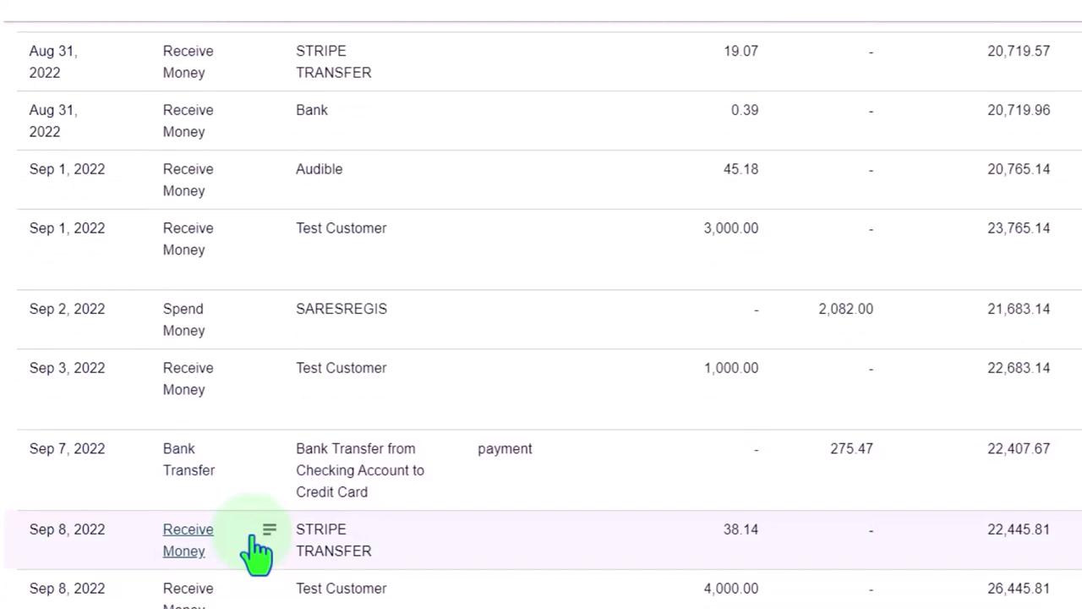
pyautogui.scroll(-6, 258, 549)
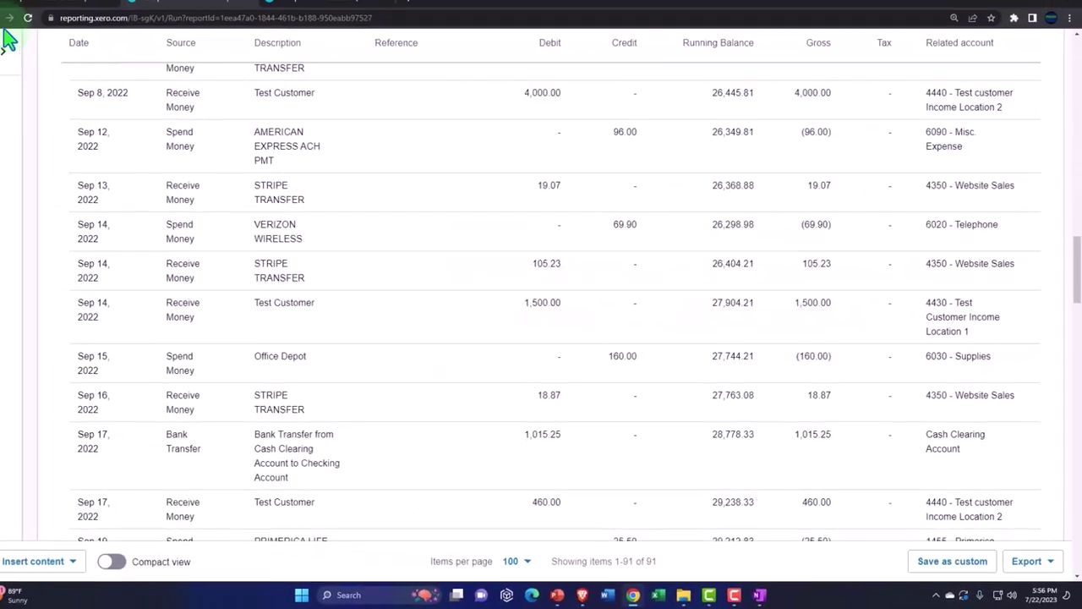
# Go back to the December 31, 2022 balance sheet and examine the Accounts Receivable line under current assets.
pyautogui.click(276, 235)
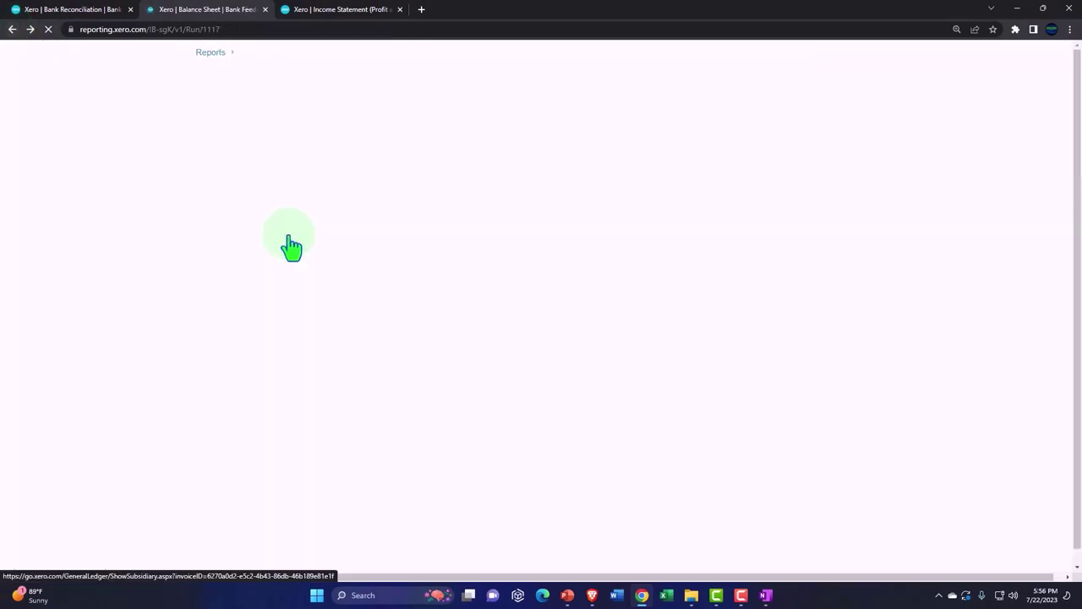
pyautogui.scroll(-1, 372, 316)
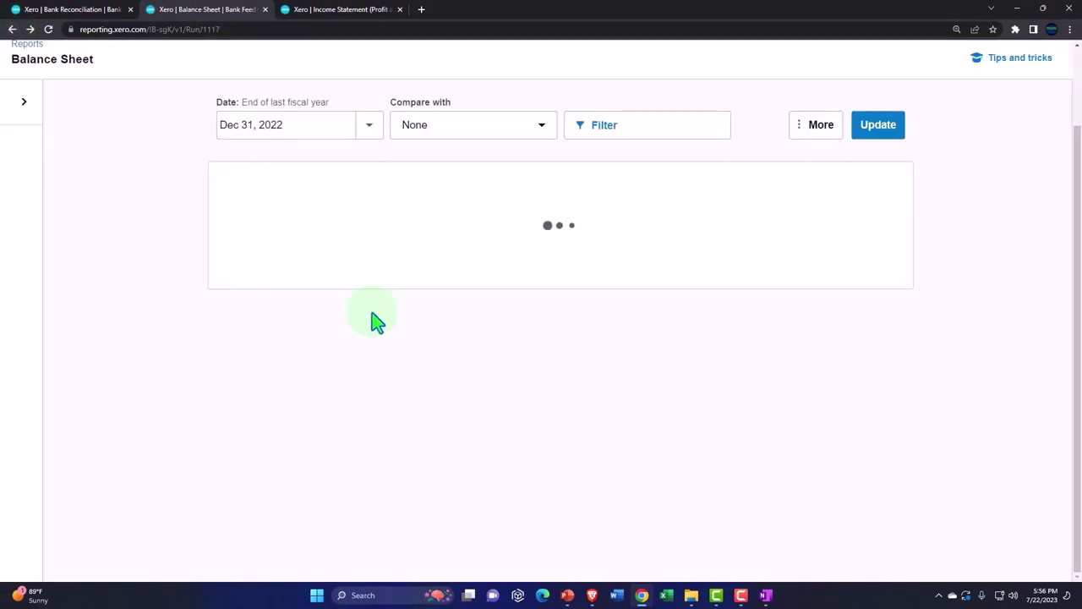
pyautogui.scroll(-1, 376, 321)
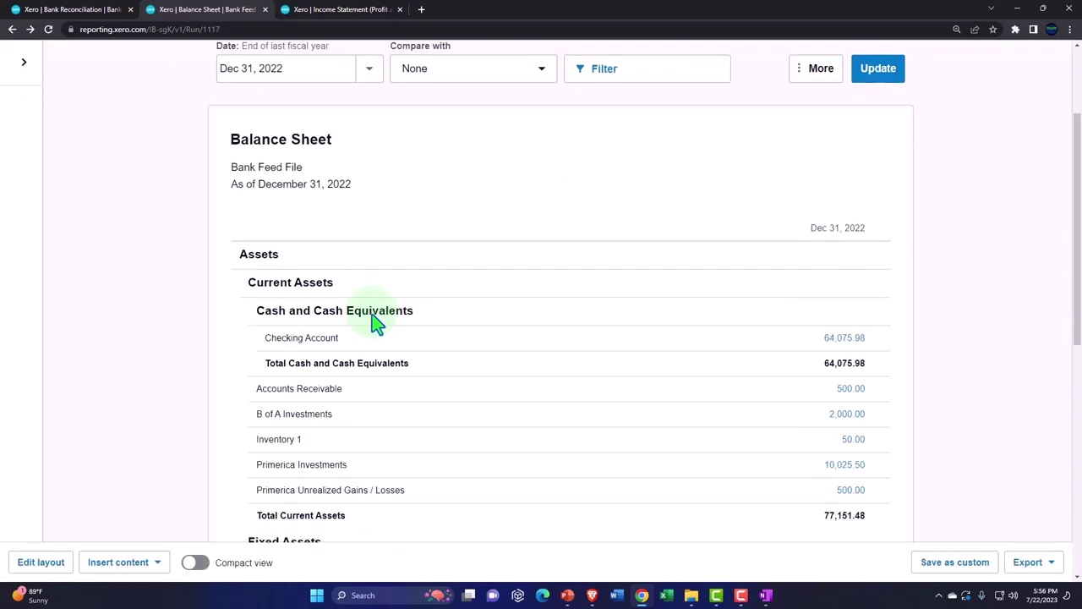
pyautogui.scroll(3, 376, 322)
pyautogui.scroll(1, 376, 322)
pyautogui.scroll(-1, 370, 344)
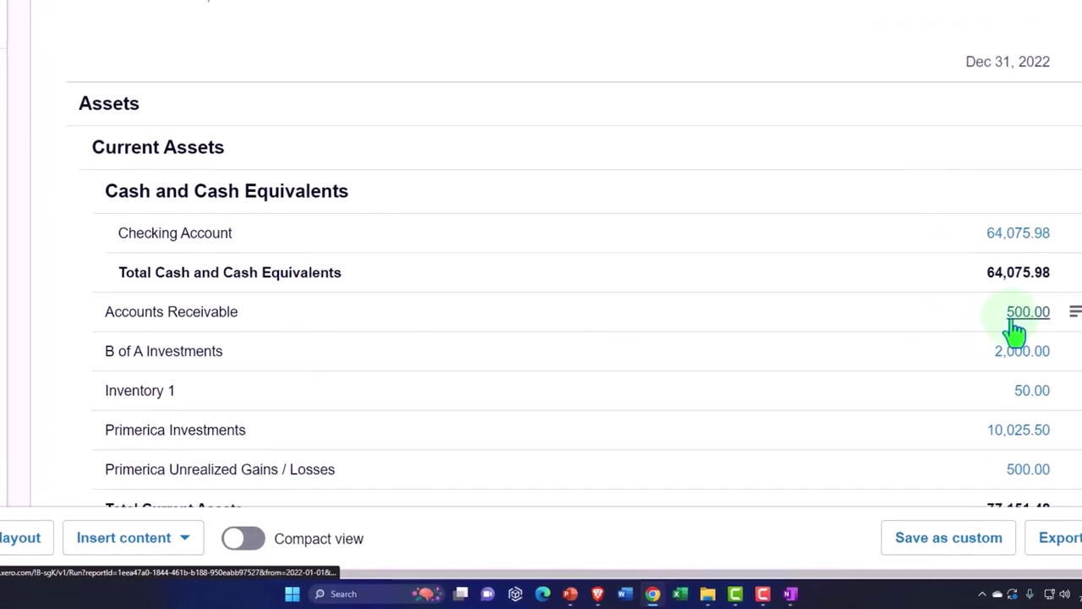
pyautogui.scroll(-1, 998, 338)
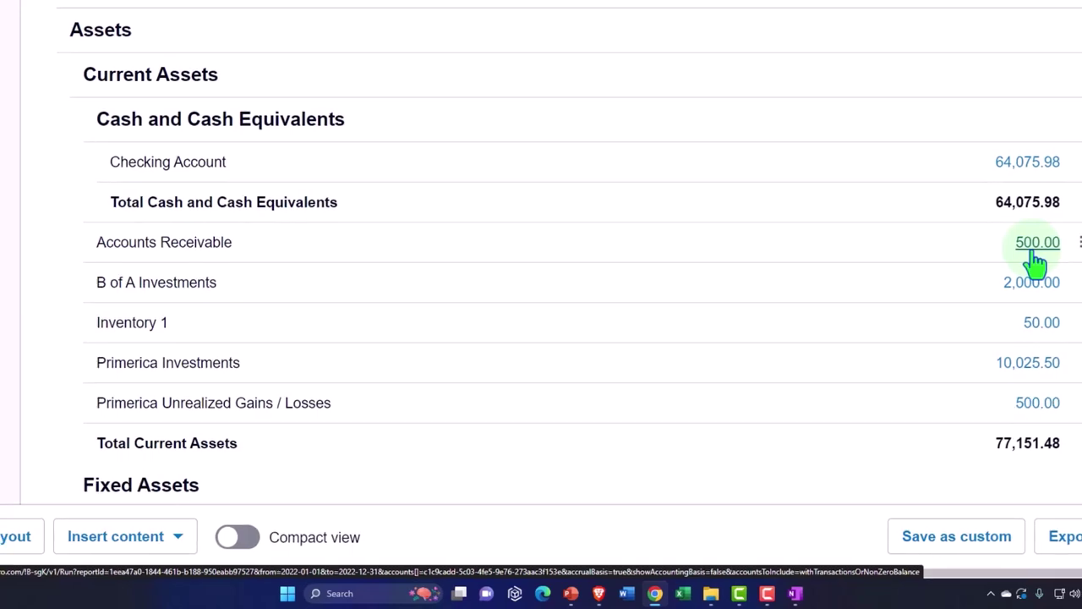
# Consult the OneNote flowchart, and return to the Xero balance sheet to examine the B of A Investments line.
pyautogui.click(796, 592)
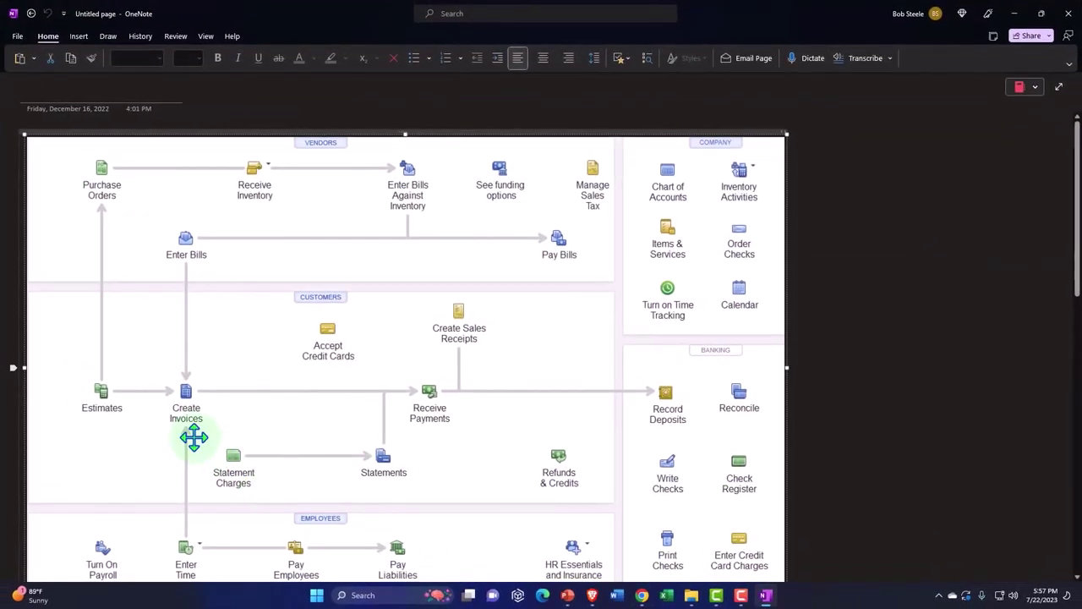
pyautogui.click(1019, 14)
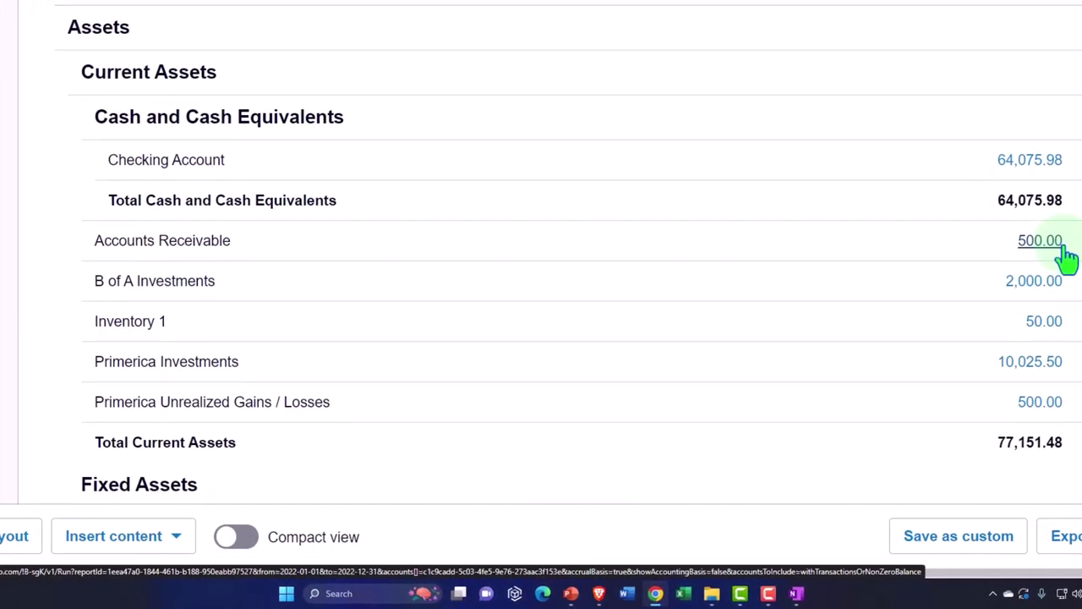
pyautogui.scroll(-1, 1067, 254)
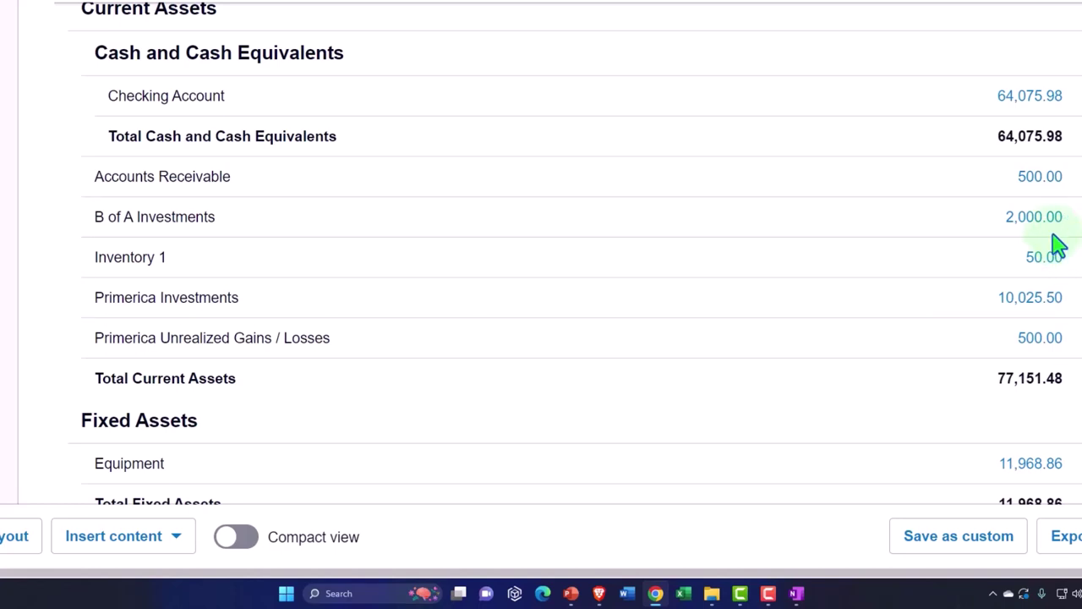
pyautogui.scroll(-1, 1057, 246)
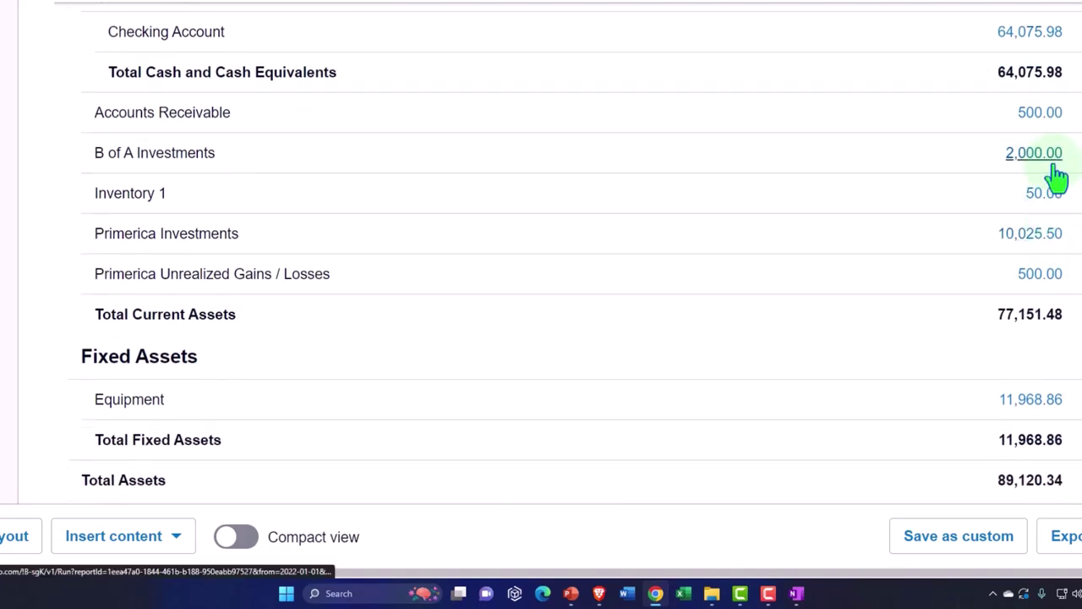
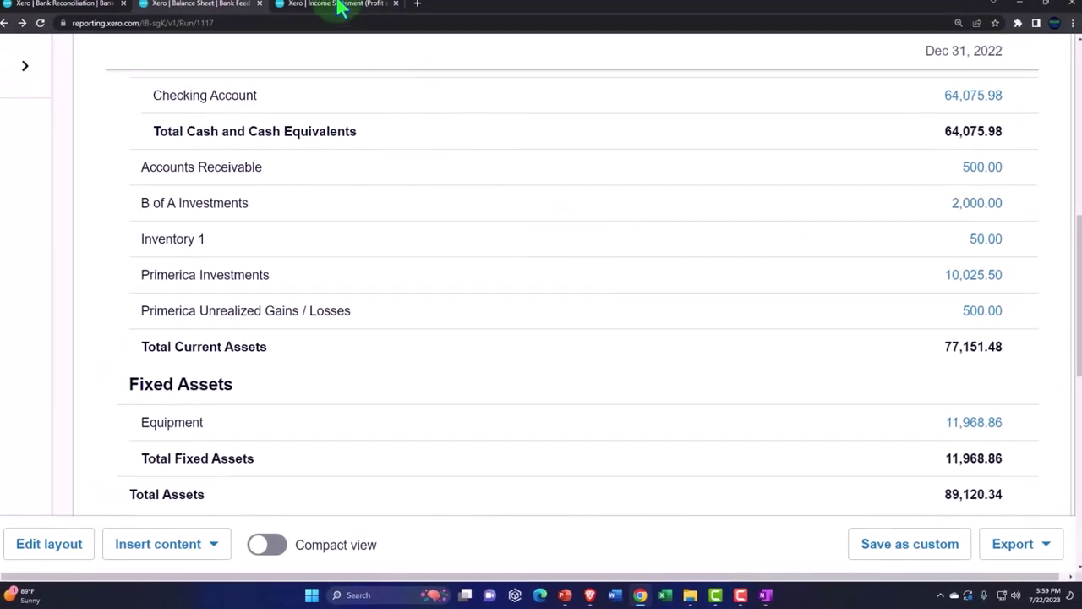
# Check the income statement's income section, and return to the balance sheet to examine the investment and fixed asset lines.
pyautogui.click(339, 5)
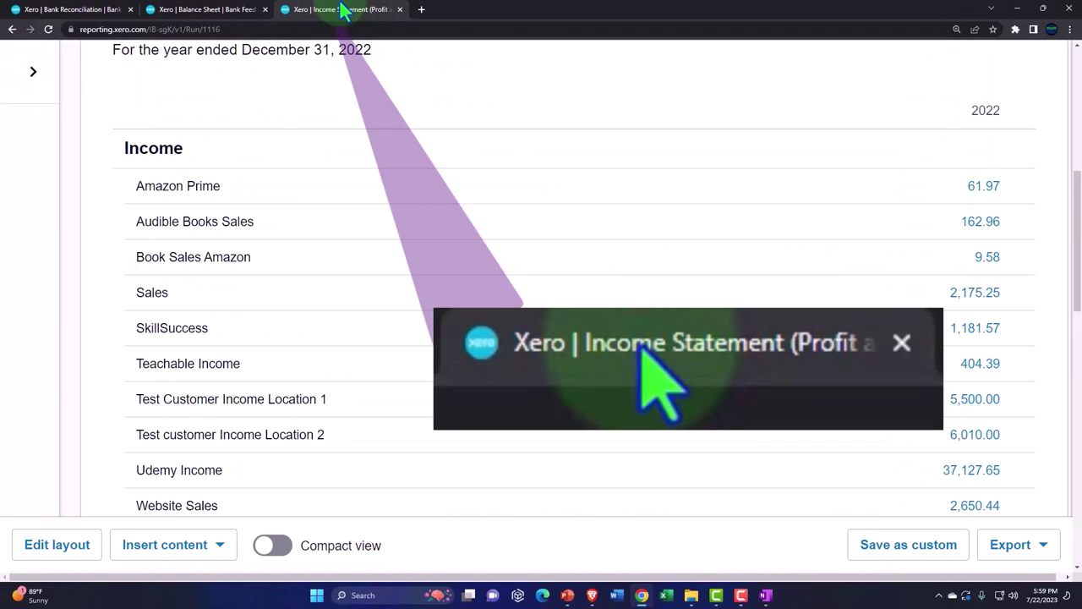
pyautogui.click(231, 12)
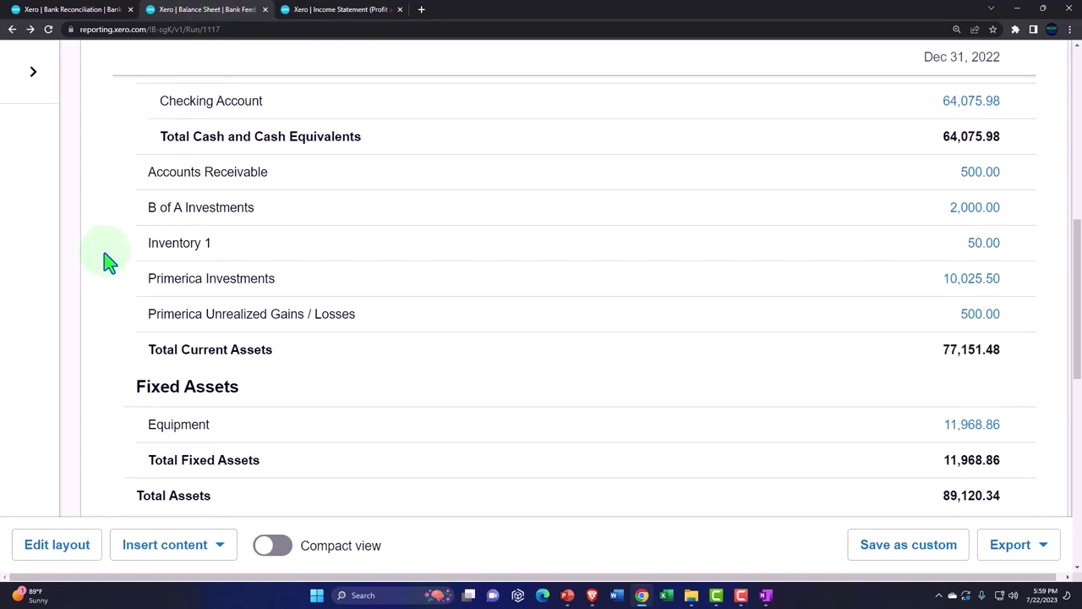
pyautogui.scroll(-1, 108, 262)
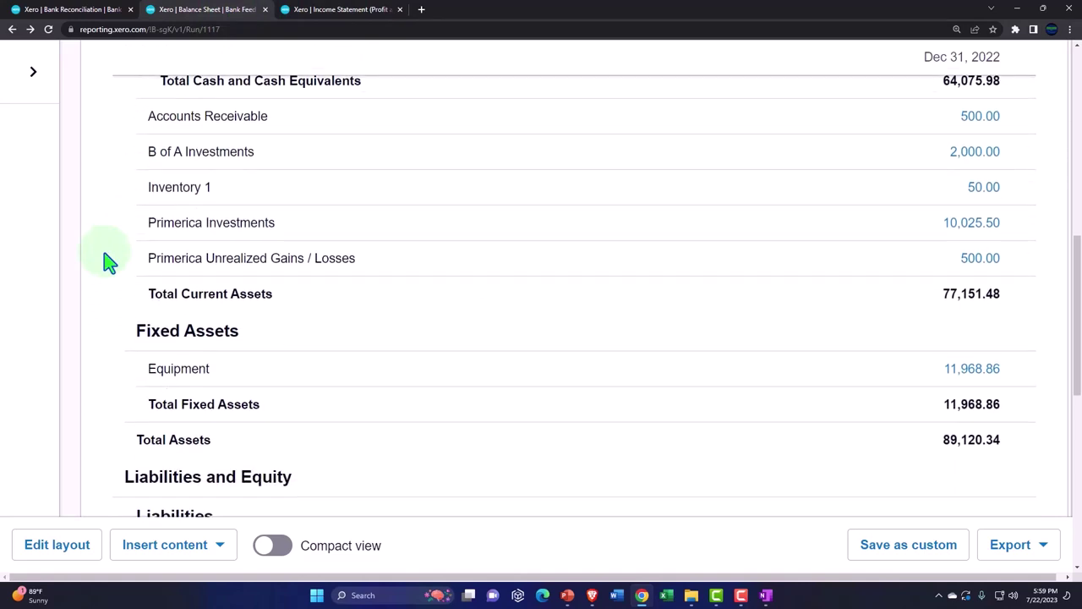
pyautogui.scroll(-1, 108, 260)
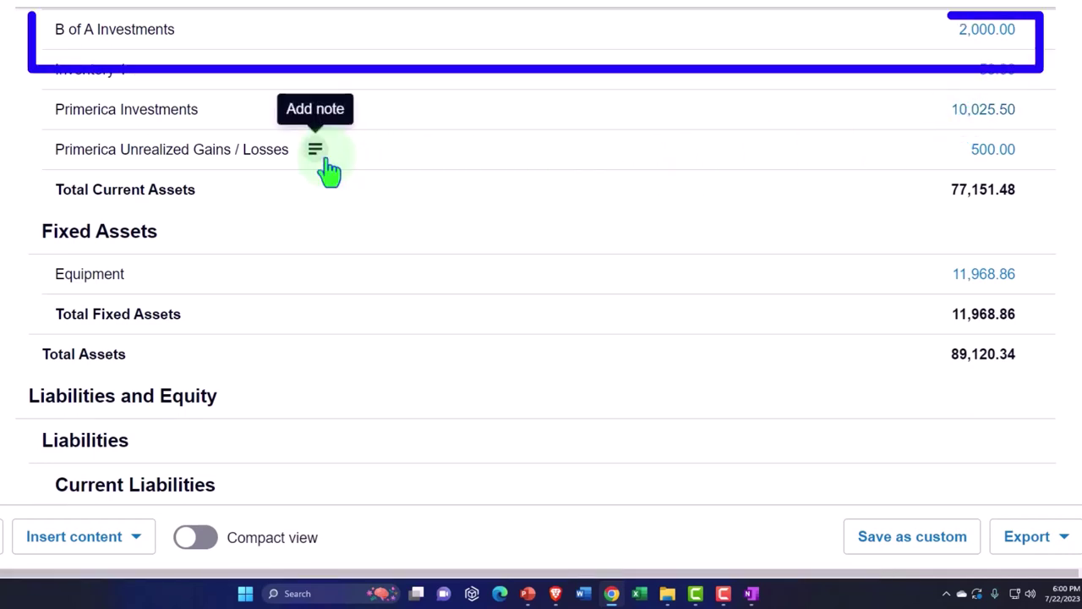
pyautogui.scroll(-3, 329, 169)
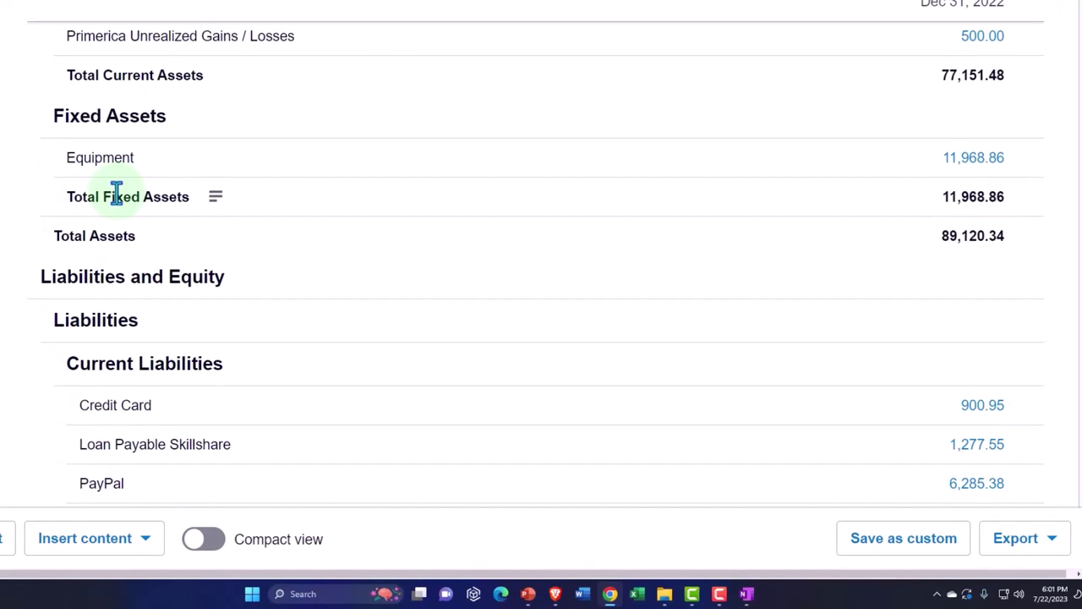
# Examine the balance sheet's Credit Card and other current liabilities alongside the Checking Account line.
pyautogui.scroll(-6, 274, 241)
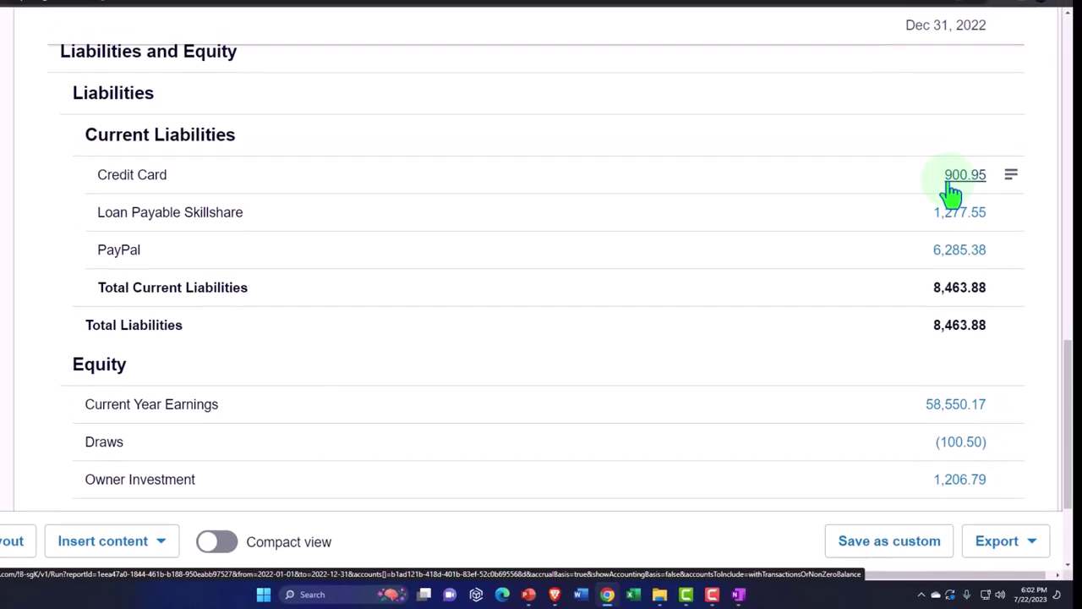
pyautogui.scroll(7, 948, 195)
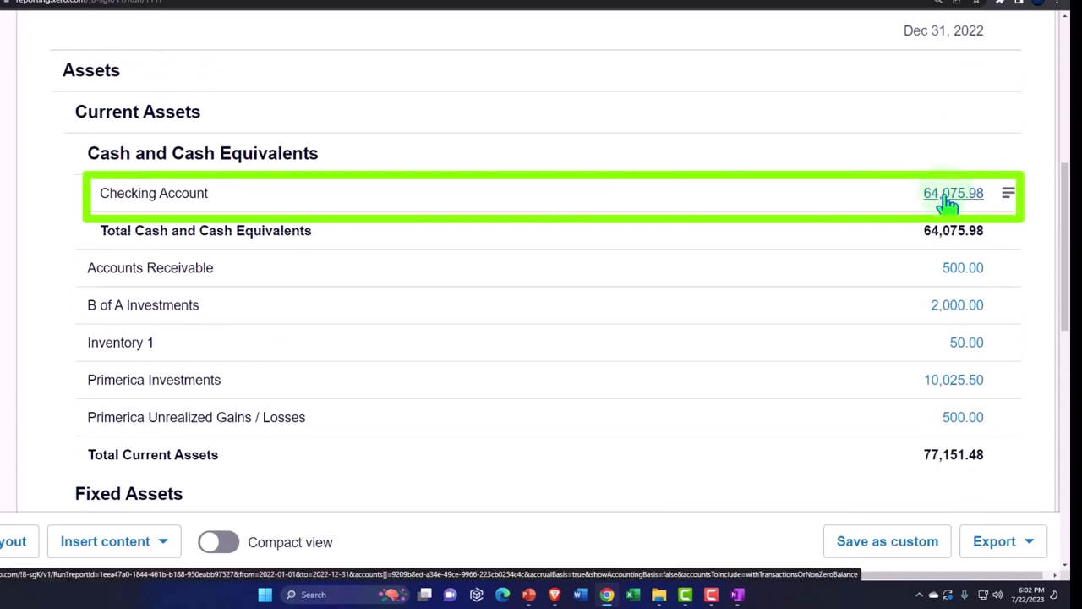
pyautogui.scroll(-6, 947, 203)
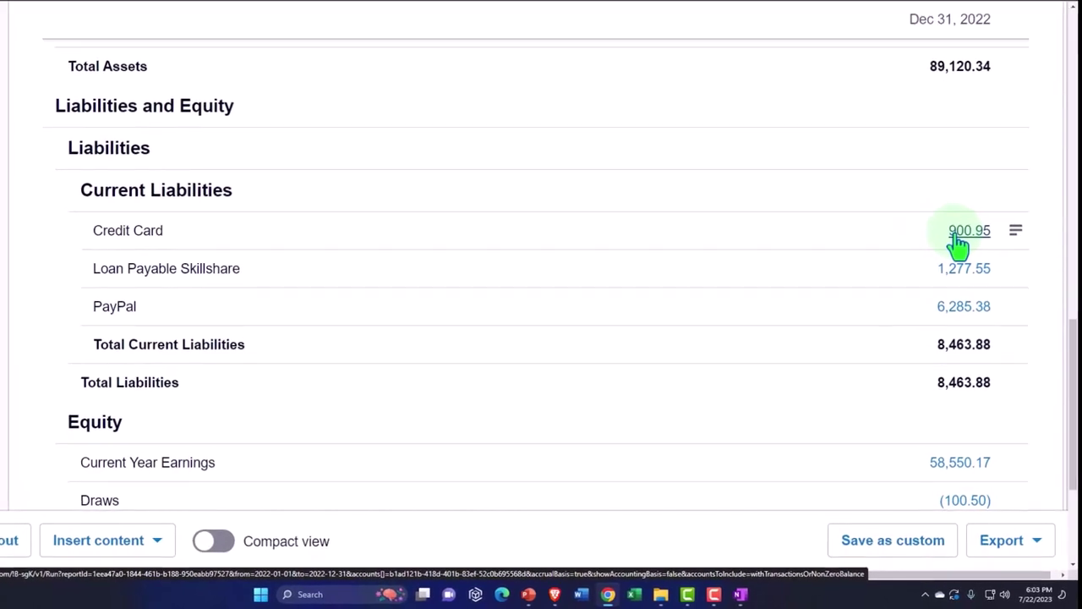
pyautogui.scroll(-1, 969, 236)
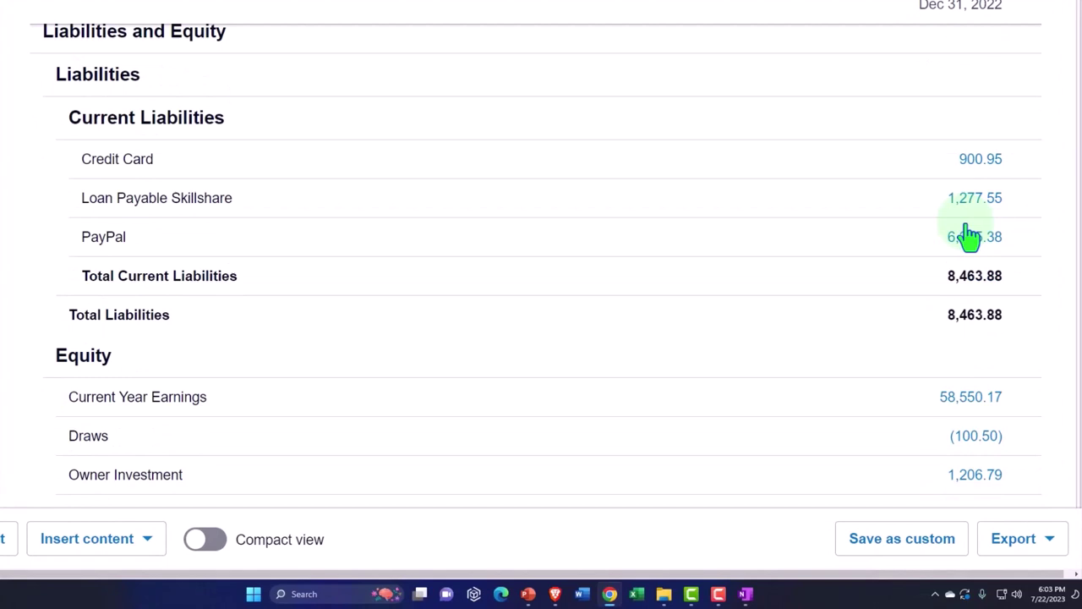
# Check the balance sheet's current assets against the Loan Payable Skillshare and PayPal liabilities, continuing down to the equity section.
pyautogui.scroll(5, 969, 236)
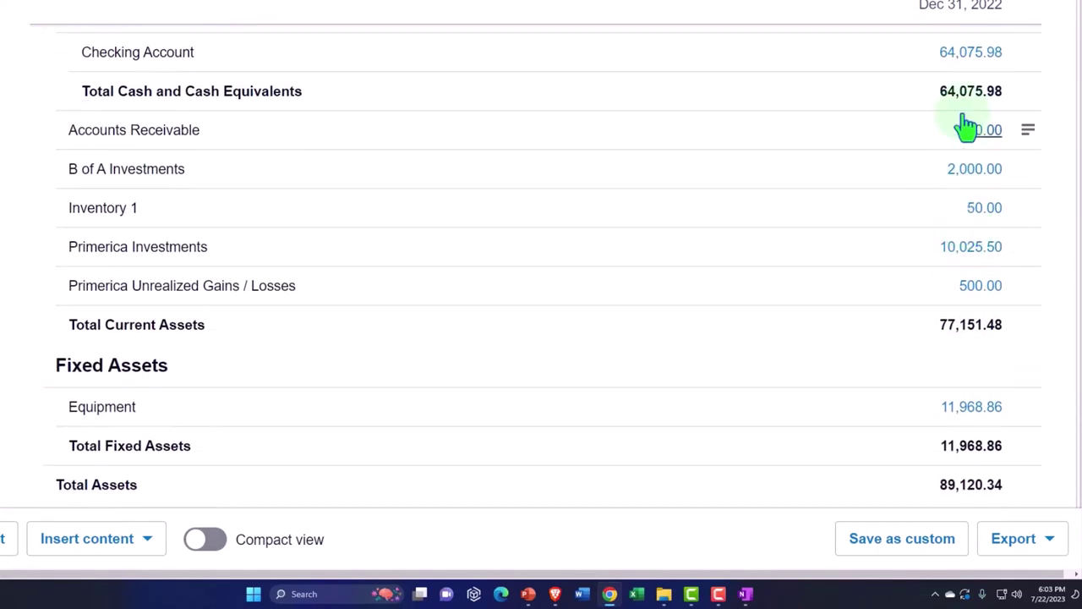
pyautogui.scroll(-5, 915, 175)
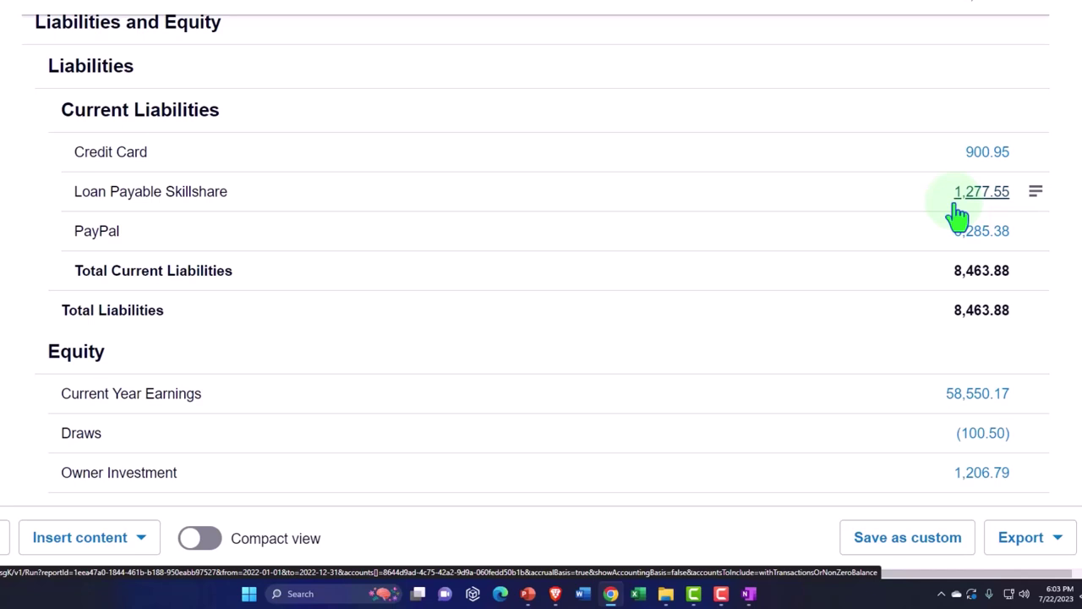
pyautogui.scroll(-3, 958, 216)
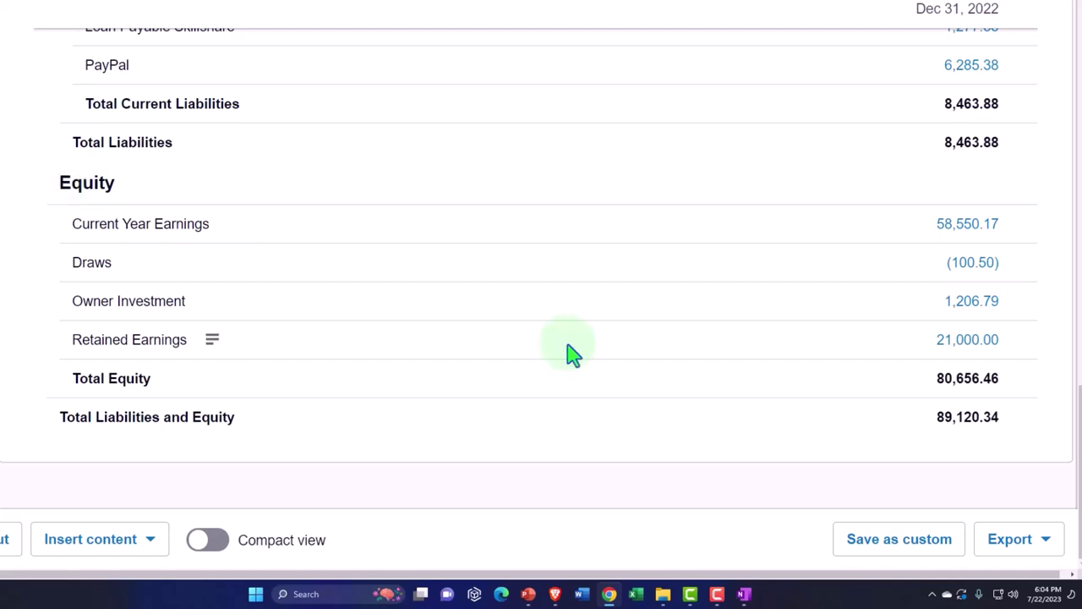
# Compare the balance sheet's Total Assets with its Total Liabilities and Equity, reviewing the asset and liability lines between them.
pyautogui.scroll(6, 574, 355)
pyautogui.scroll(4, 573, 355)
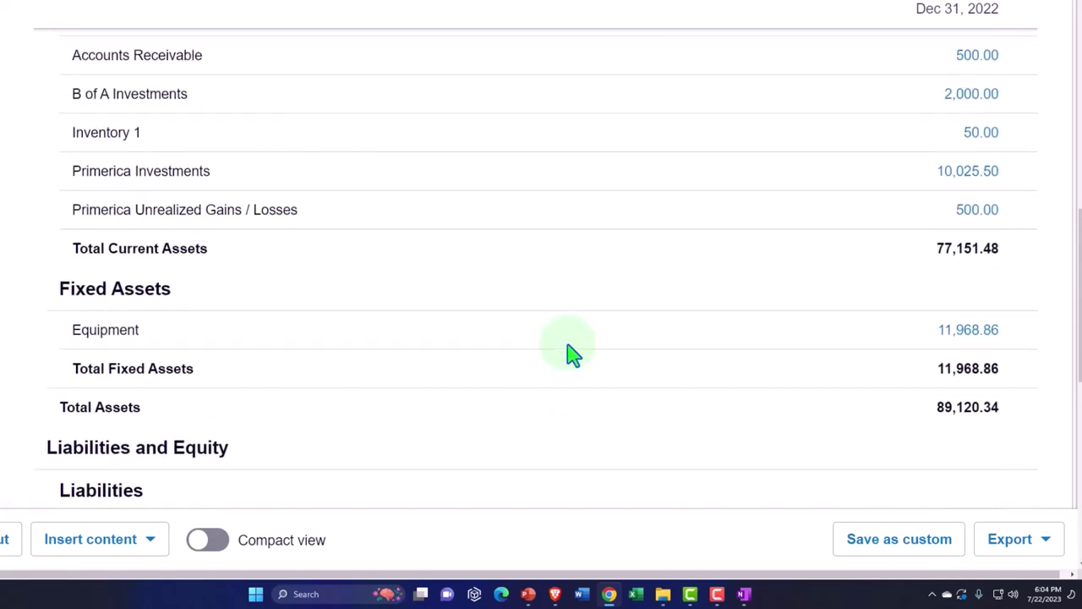
pyautogui.scroll(-1, 573, 356)
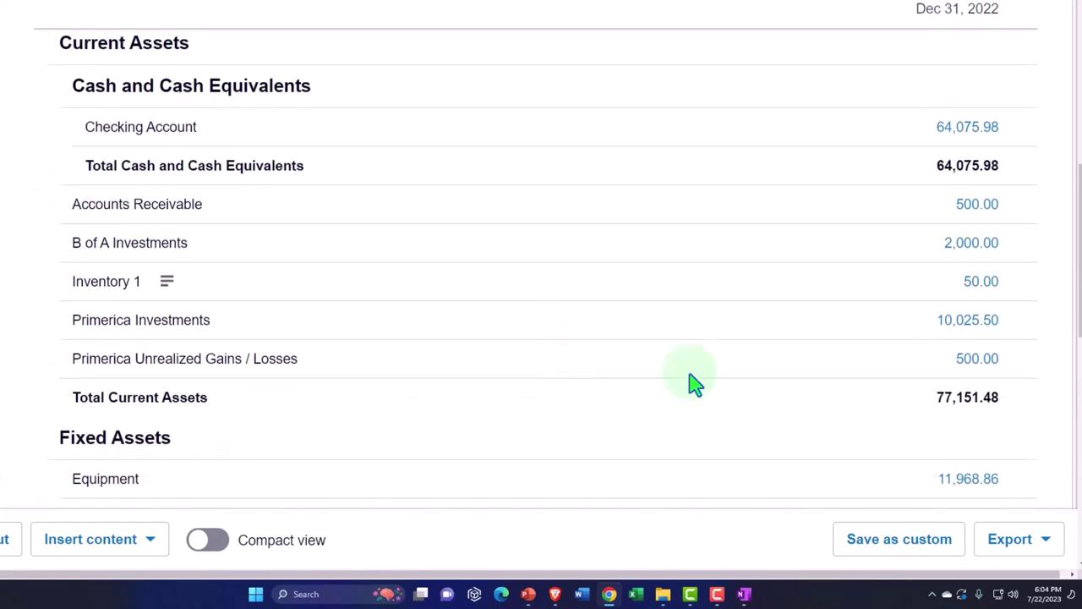
pyautogui.scroll(-4, 930, 398)
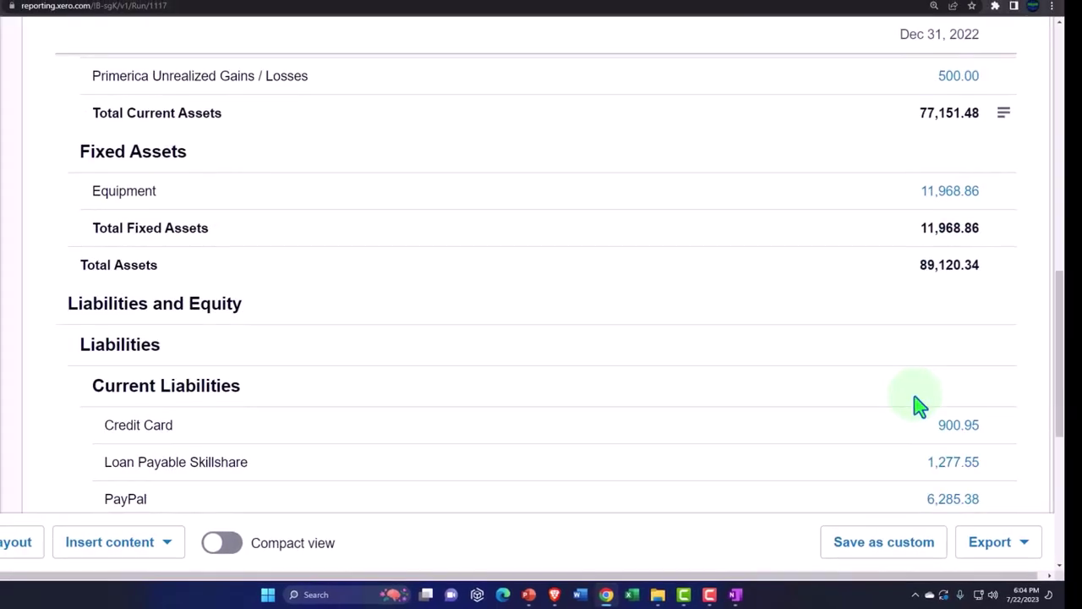
pyautogui.scroll(-1, 919, 406)
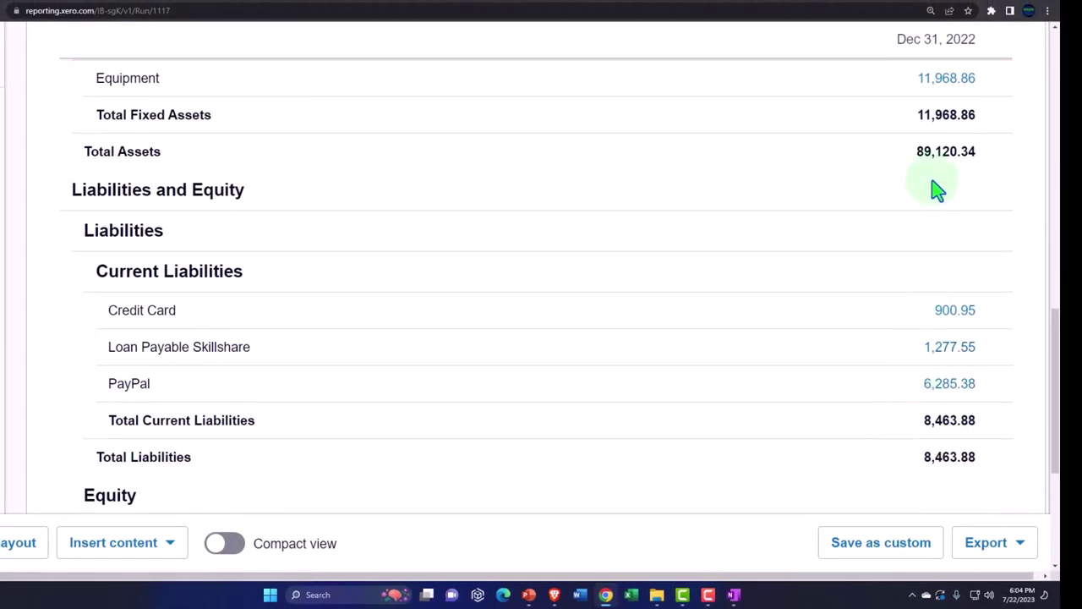
pyautogui.scroll(-1, 941, 421)
pyautogui.scroll(-2, 942, 420)
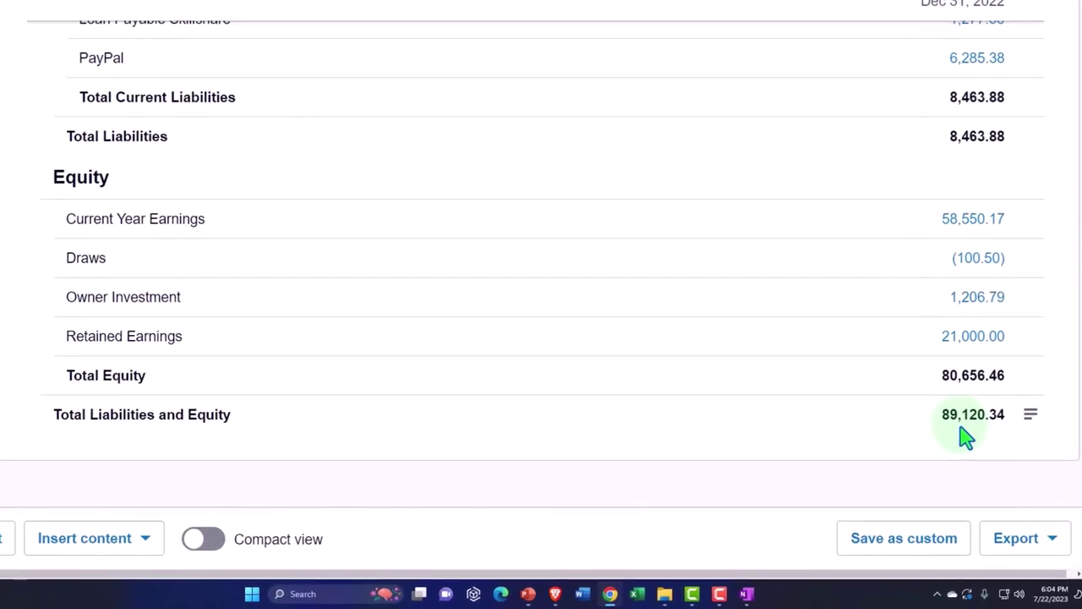
# Review the asset, liability and equity sections again, ending at the B of A Investments line under current assets.
pyautogui.scroll(5, 976, 432)
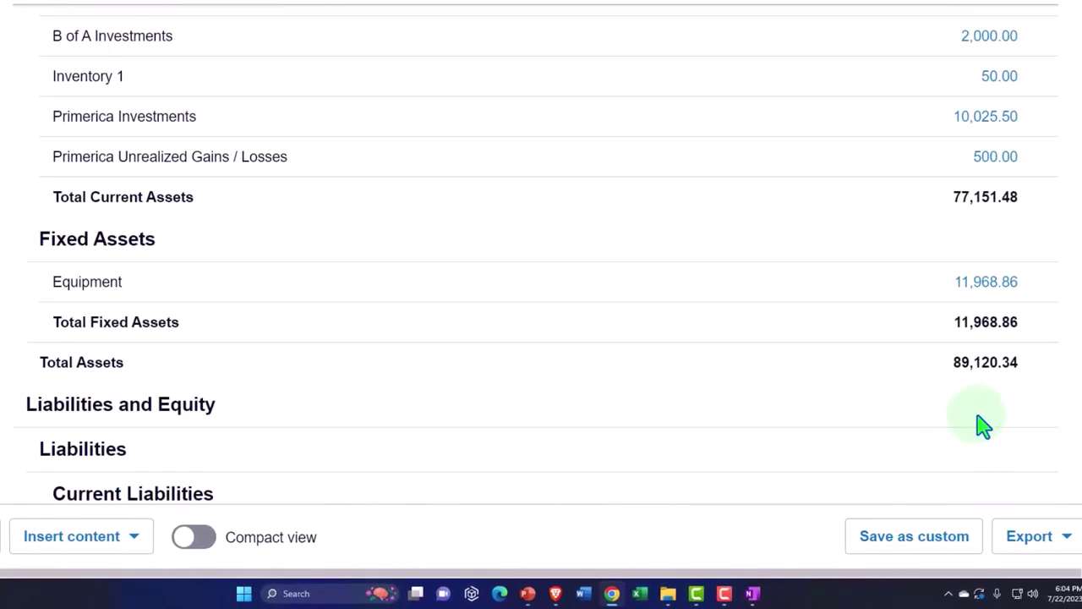
pyautogui.scroll(3, 981, 427)
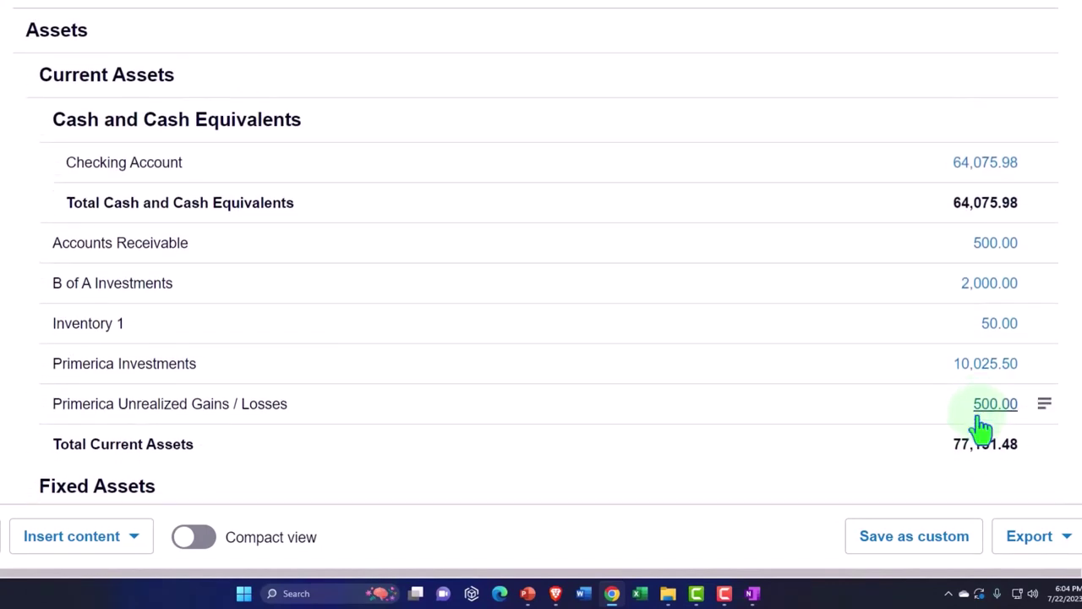
pyautogui.scroll(-2, 988, 380)
pyautogui.scroll(-4, 991, 353)
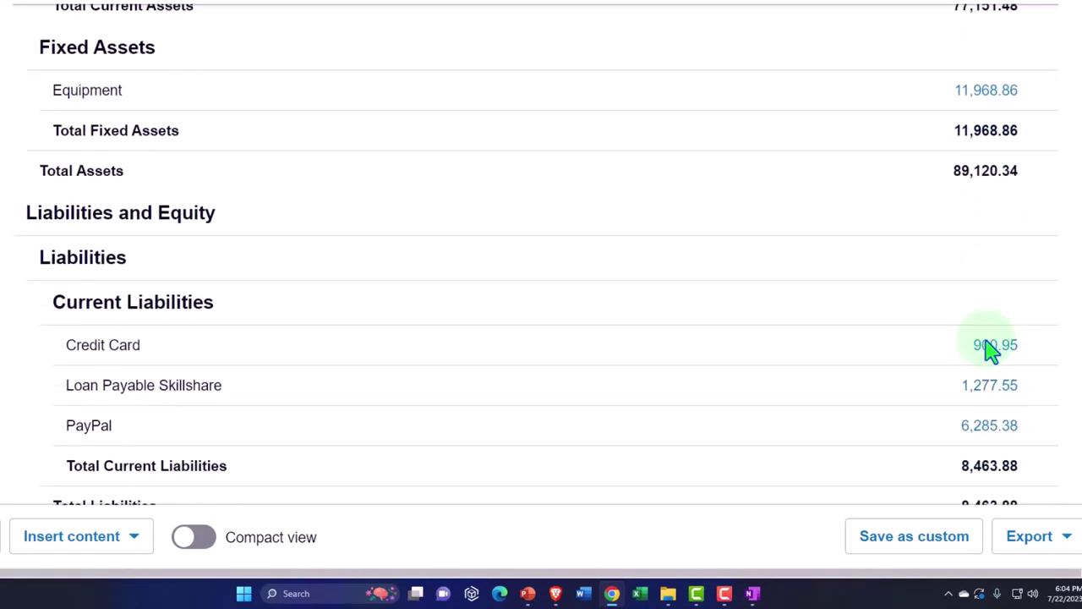
pyautogui.scroll(-2, 991, 354)
pyautogui.scroll(-2, 991, 354)
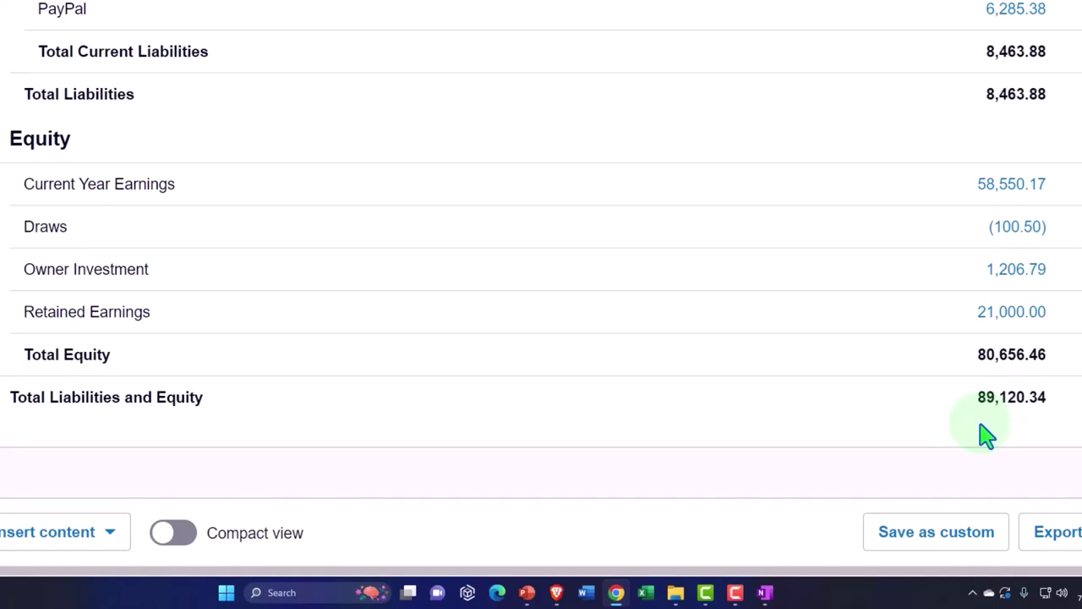
pyautogui.scroll(10, 988, 436)
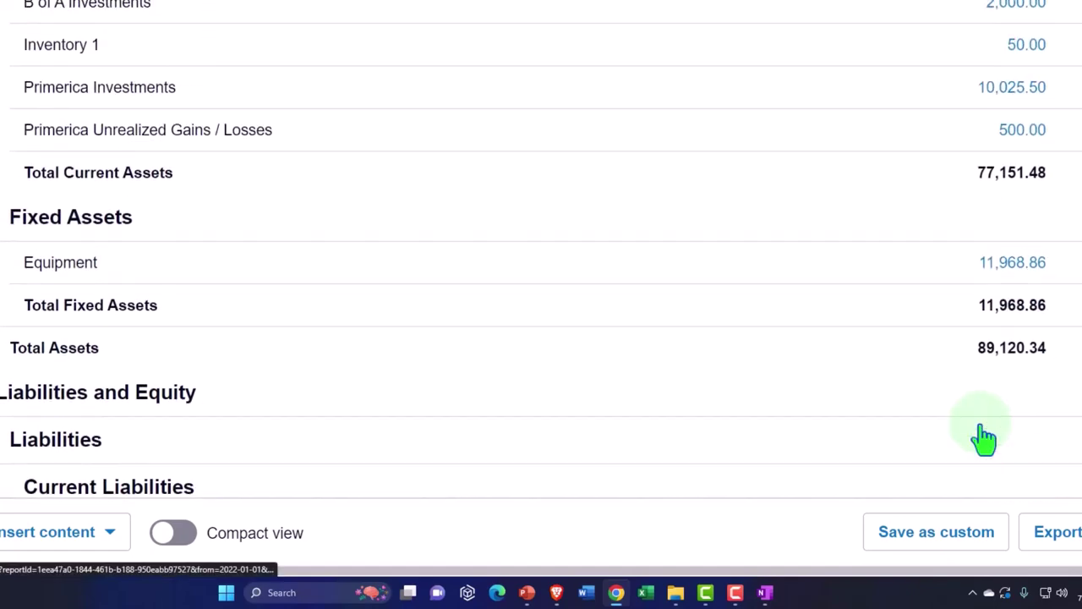
pyautogui.scroll(2, 985, 435)
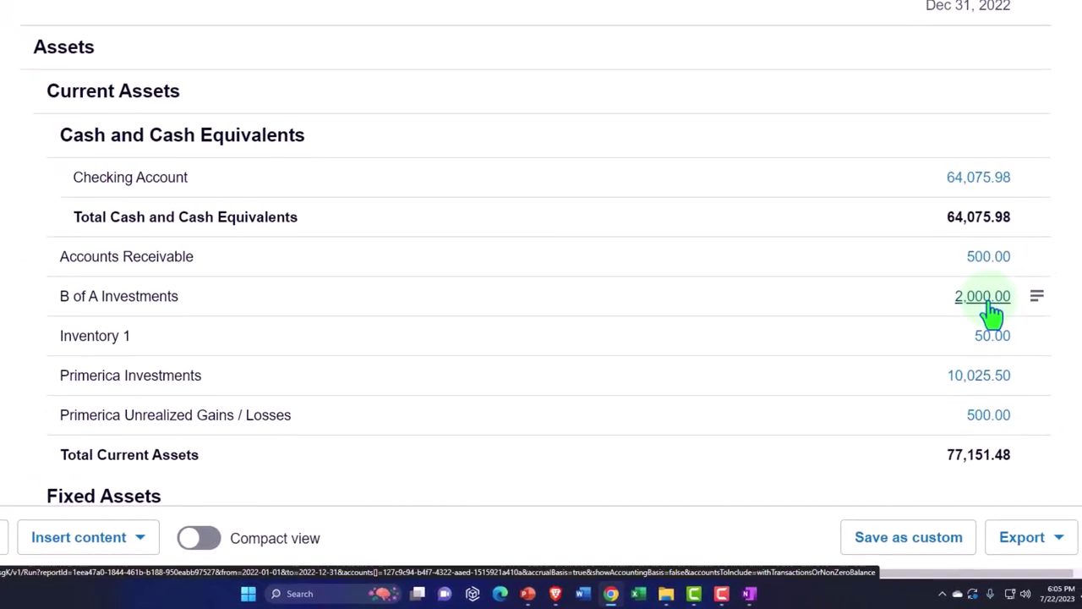
# Compare Current Year Earnings in the balance sheet's equity section with Net Income on the income statement, and return to the balance sheet.
pyautogui.scroll(-10, 983, 317)
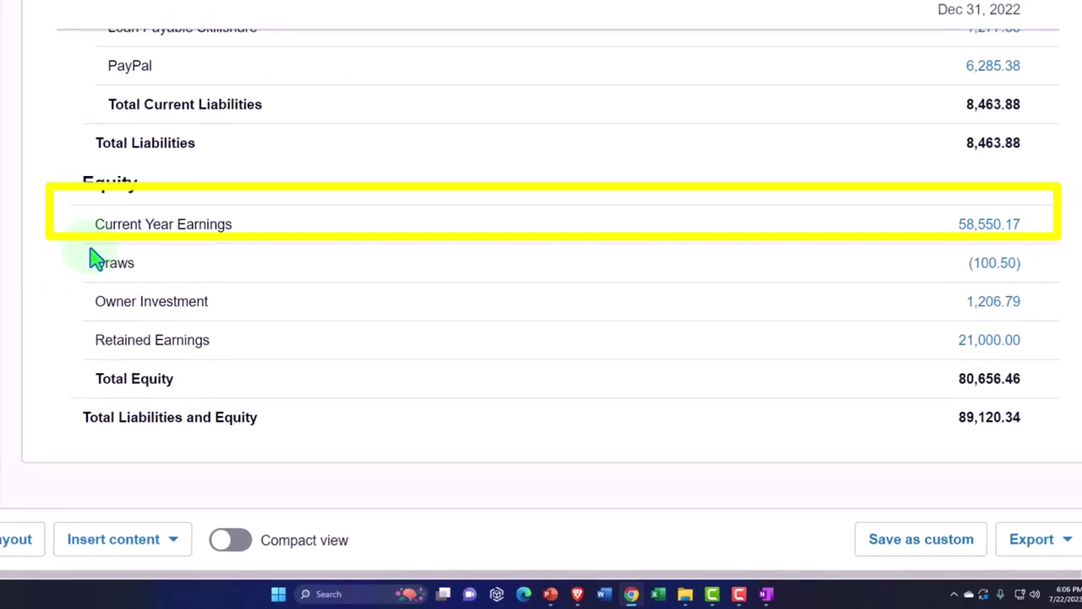
pyautogui.click(358, 10)
pyautogui.scroll(-8, 504, 299)
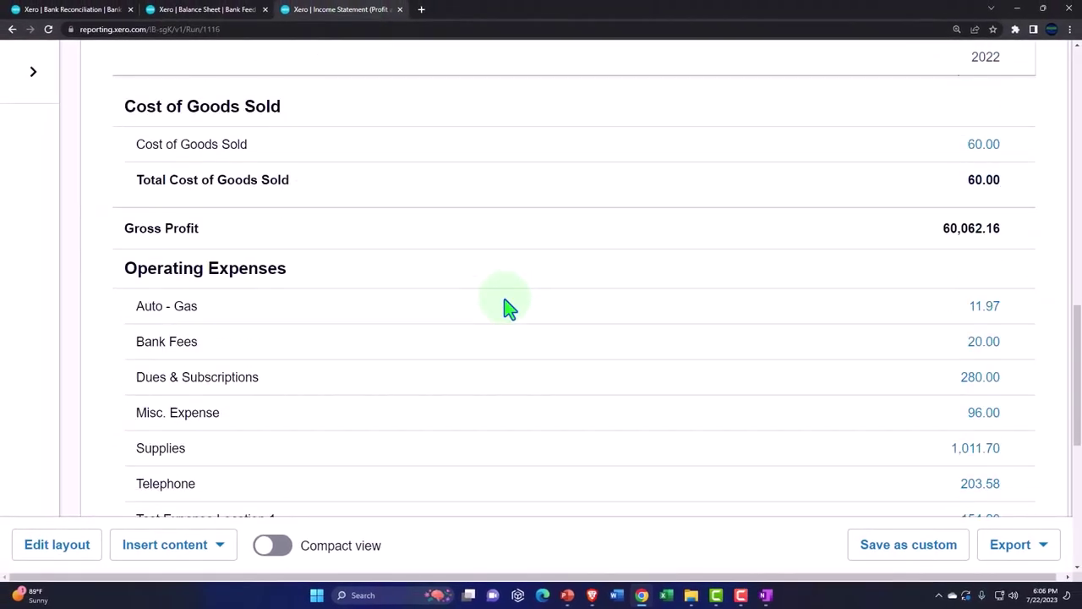
pyautogui.scroll(-5, 505, 306)
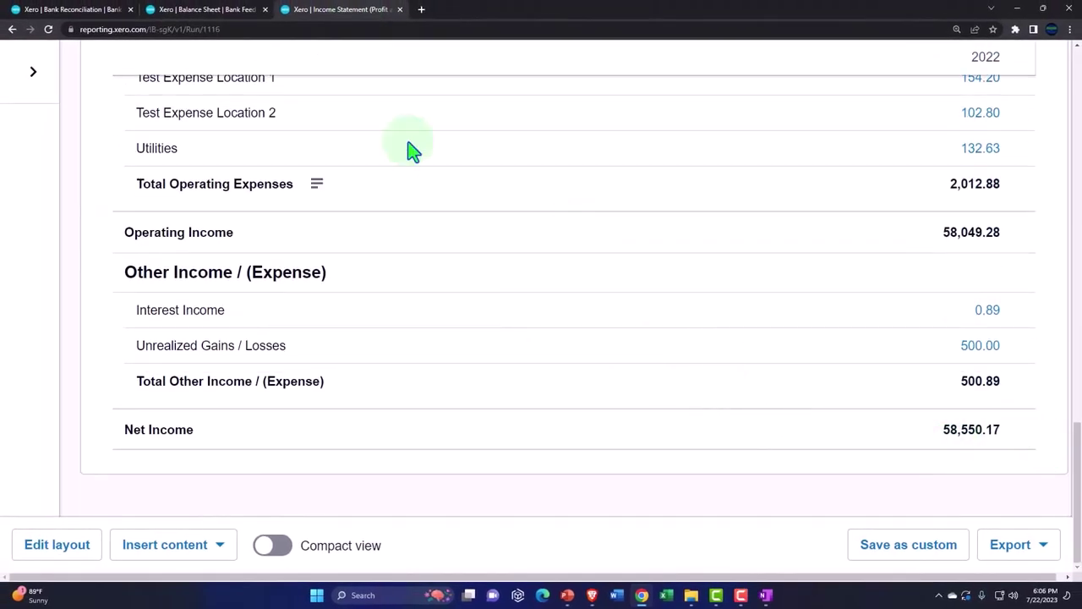
pyautogui.click(217, 10)
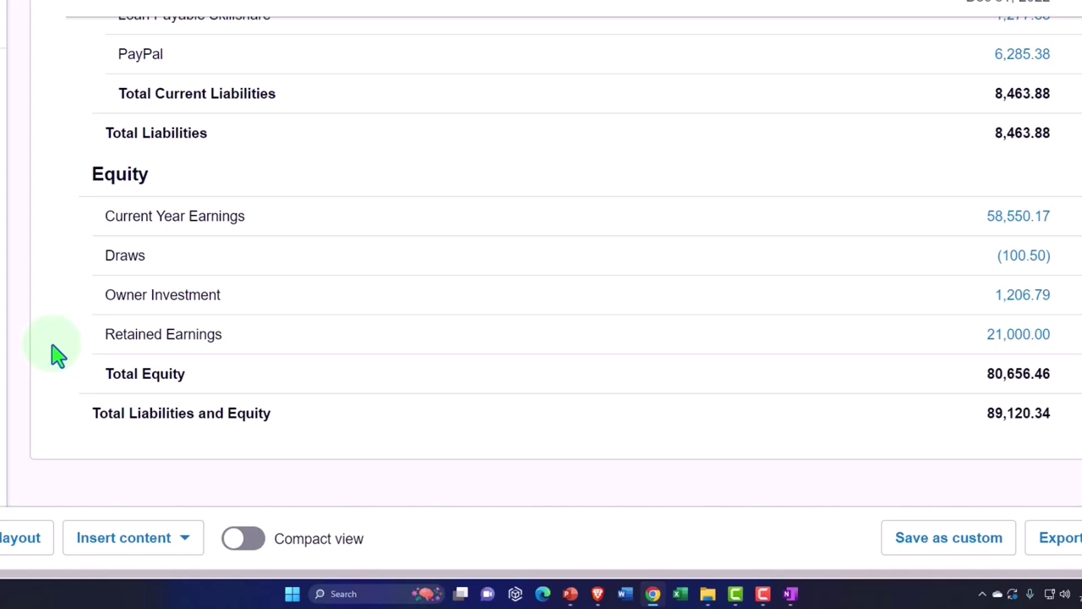
# Examine the Retained Earnings, Draws, Owner Investment and Current Year Earnings lines in the balance sheet's equity section.
pyautogui.moveTo(67, 355)
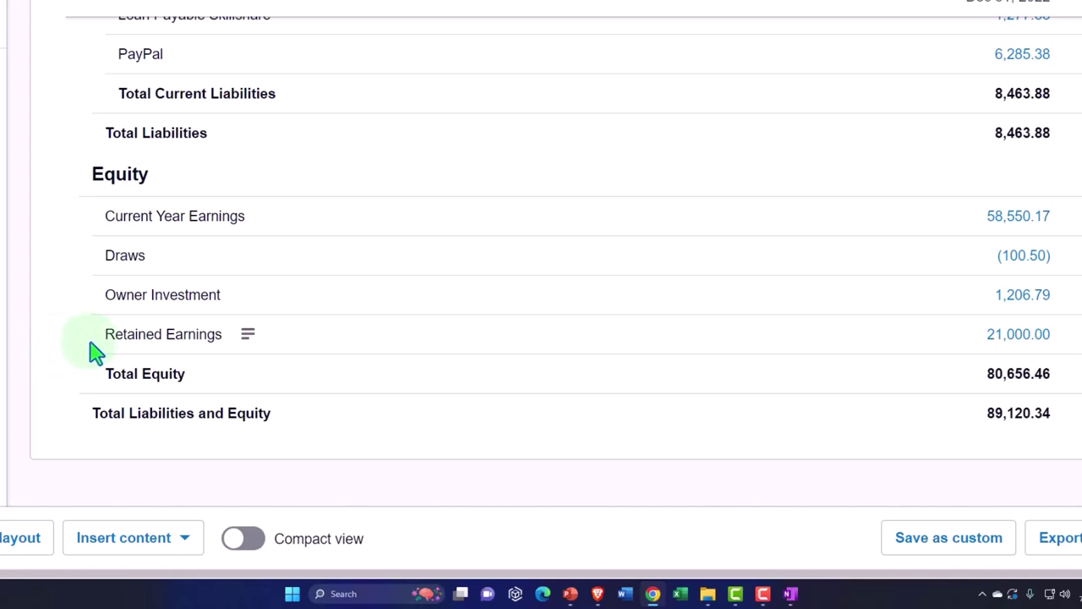
pyautogui.moveTo(83, 264)
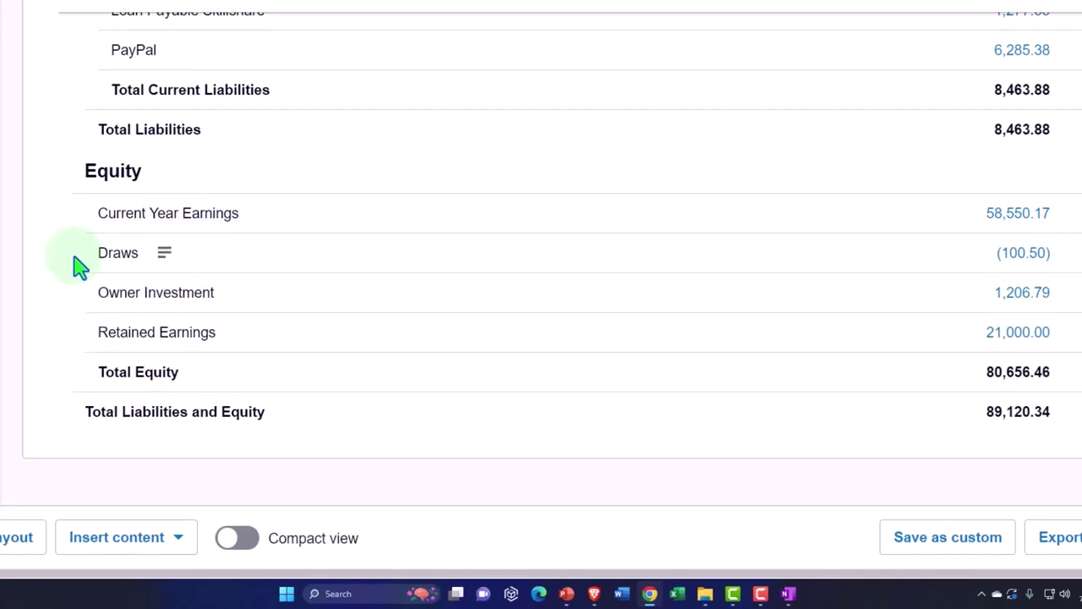
pyautogui.moveTo(81, 297)
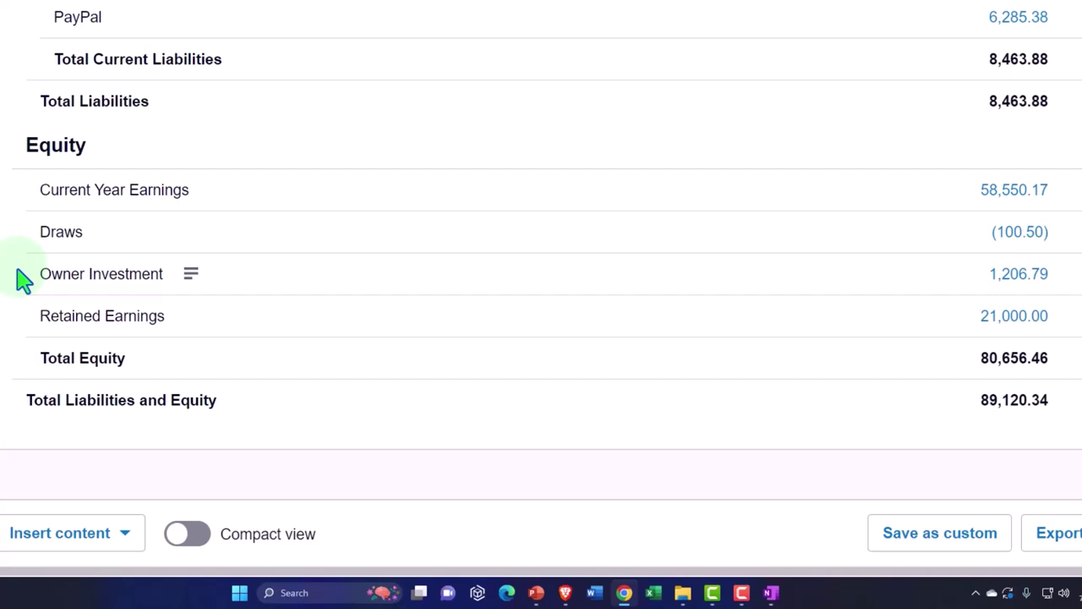
pyautogui.moveTo(26, 194)
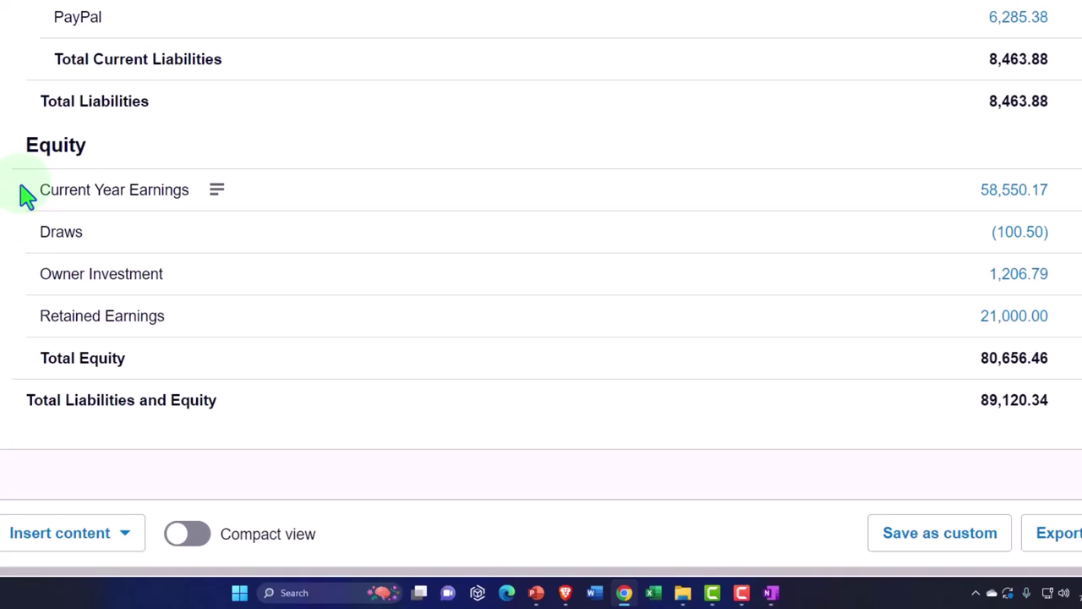
pyautogui.moveTo(411, 414)
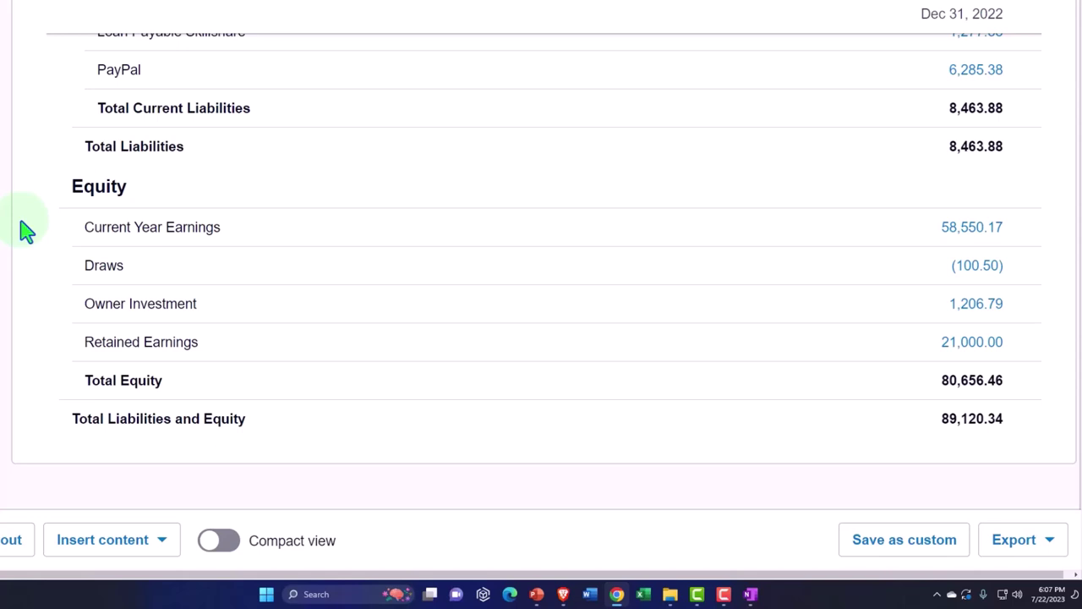
pyautogui.moveTo(66, 356)
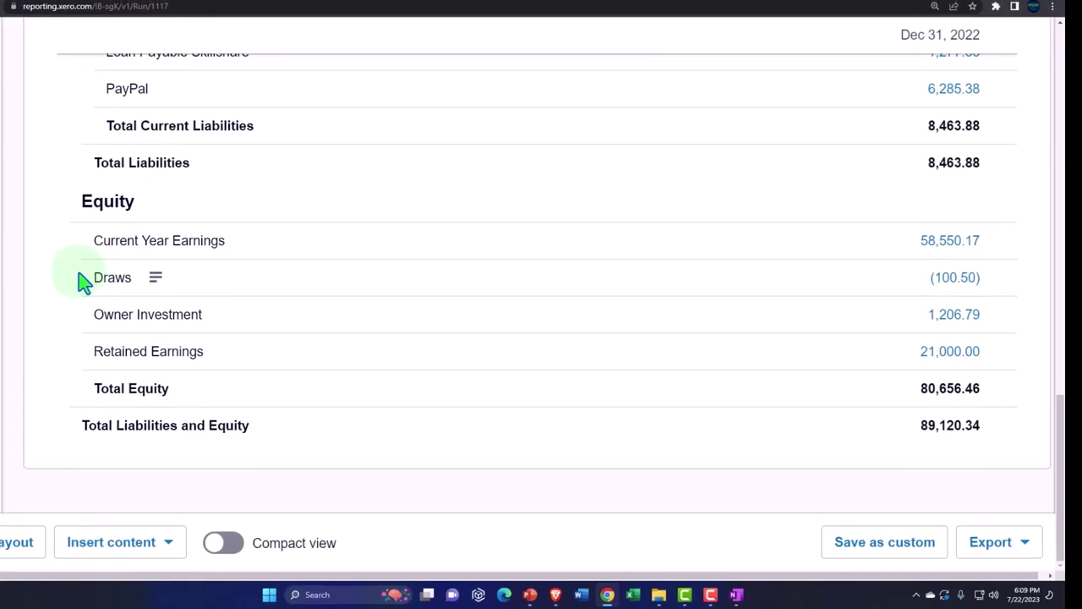
# Check the income statement's expense sections against the balance sheet's equity section, and go back to the income statement.
pyautogui.click(320, 10)
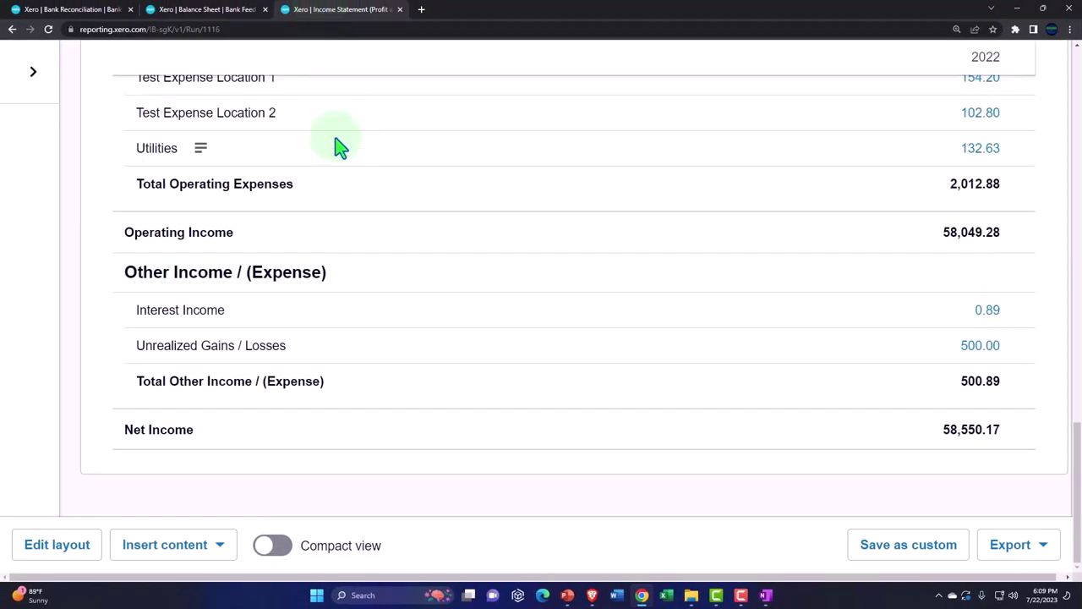
pyautogui.scroll(5, 266, 150)
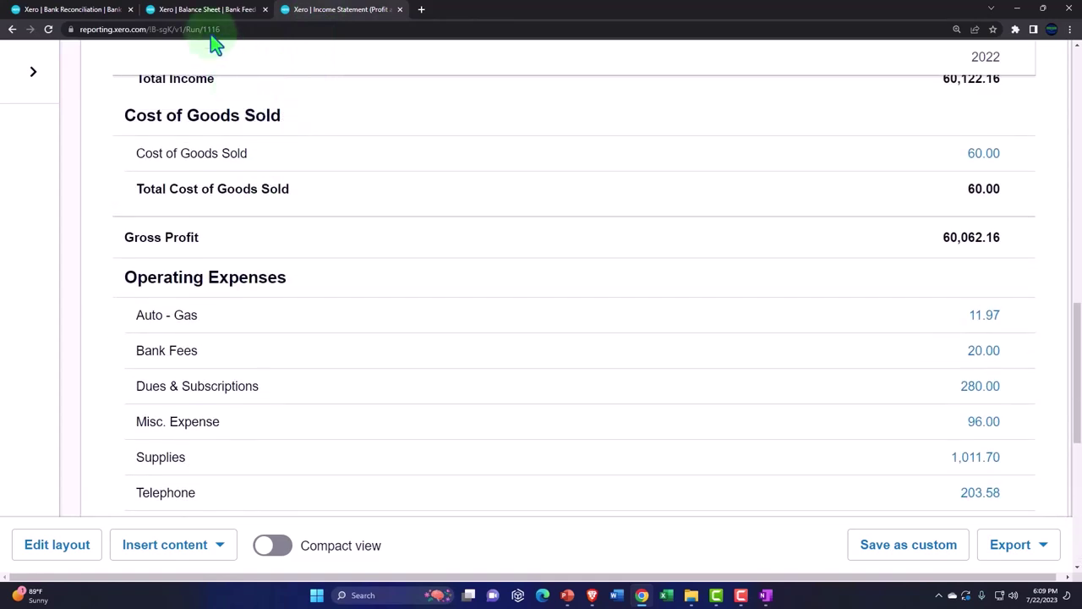
pyautogui.click(208, 10)
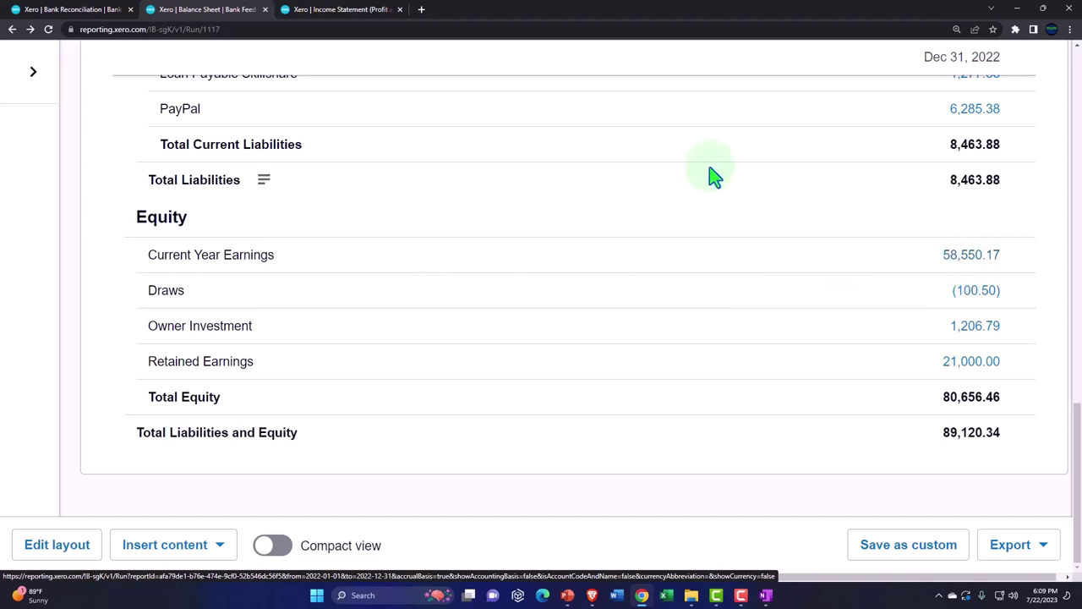
pyautogui.click(356, 12)
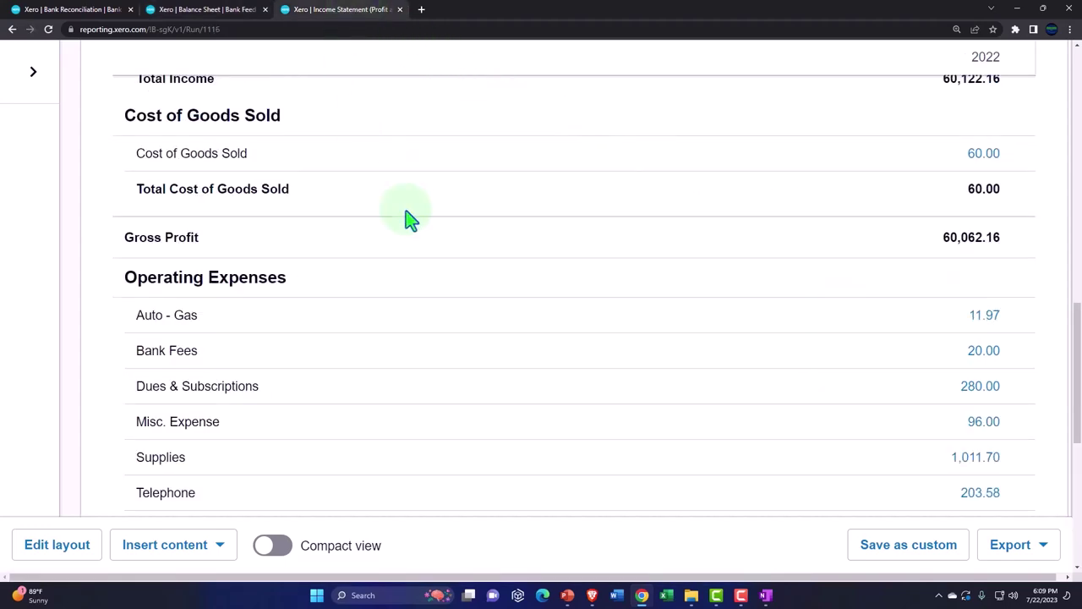
# Review the 2022 income statement from the Income accounts through Cost of Goods Sold to the Operating Expenses lines.
pyautogui.scroll(7, 406, 217)
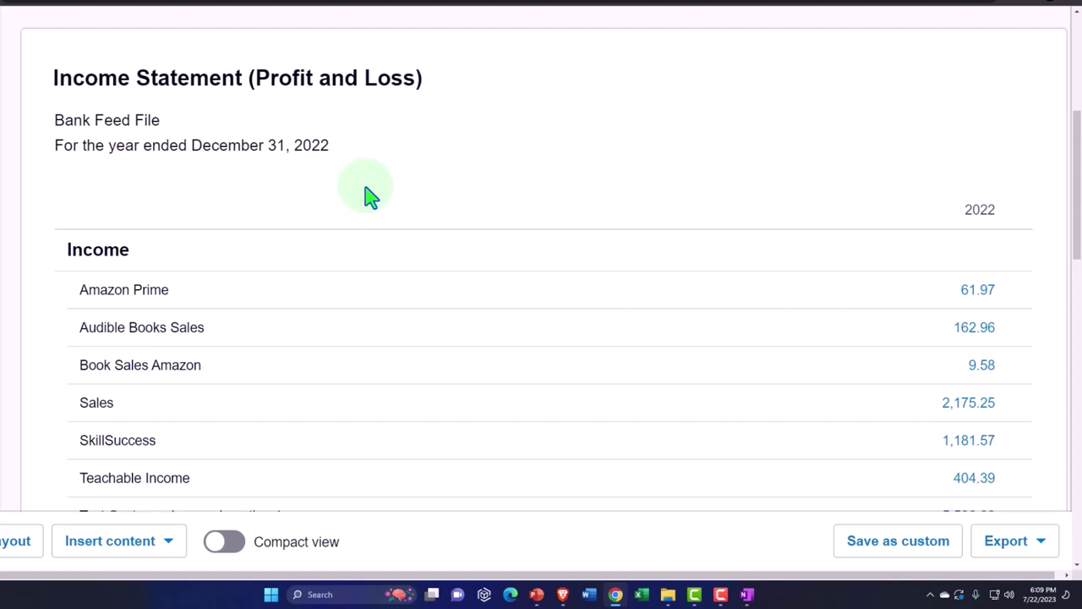
pyautogui.scroll(-2, 372, 207)
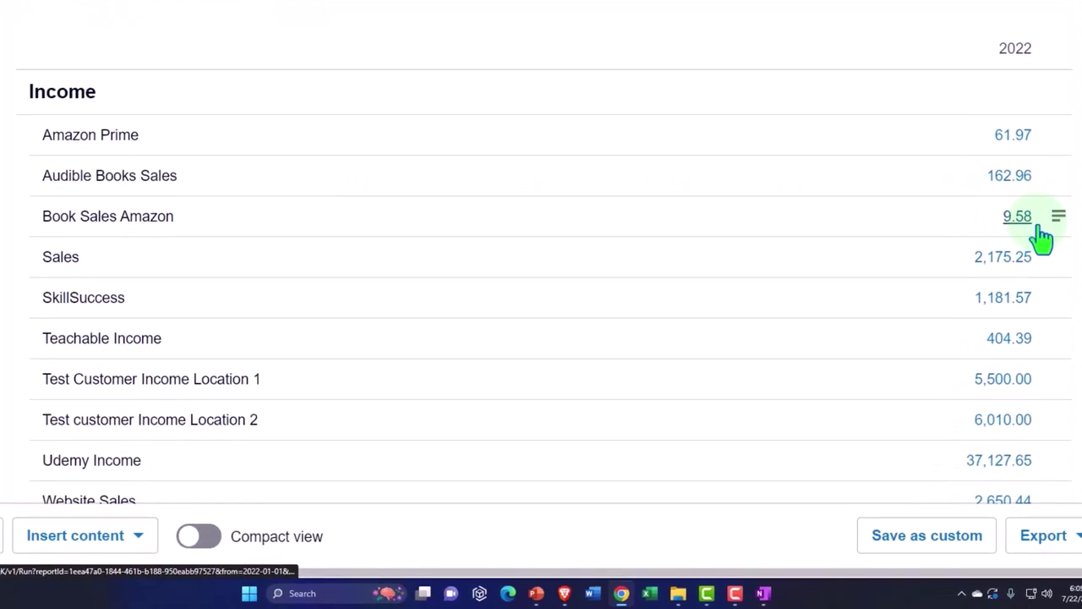
pyautogui.scroll(-1, 1042, 239)
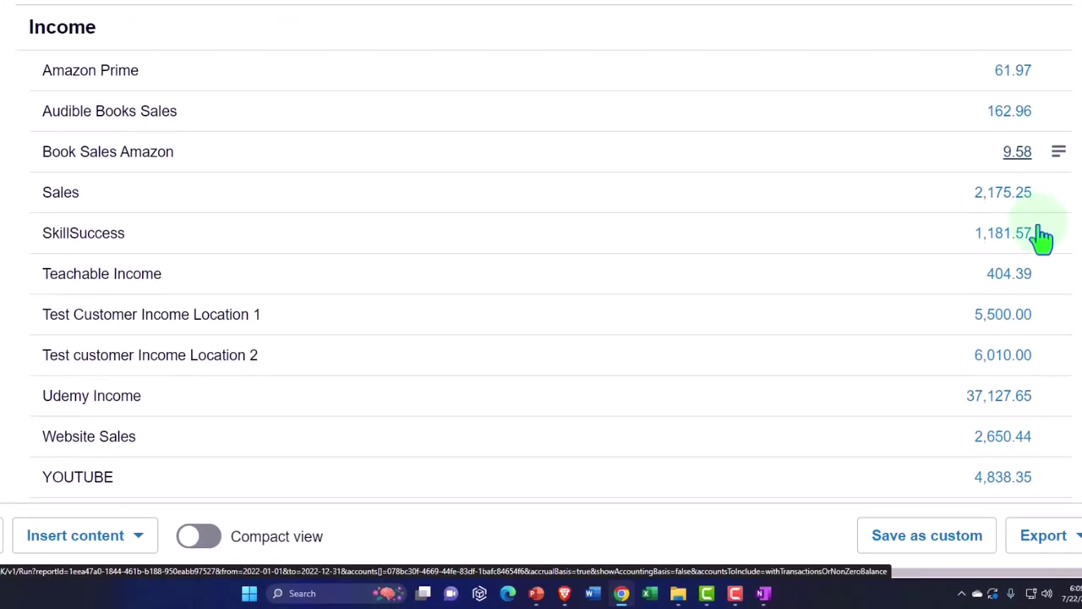
pyautogui.scroll(-2, 1042, 238)
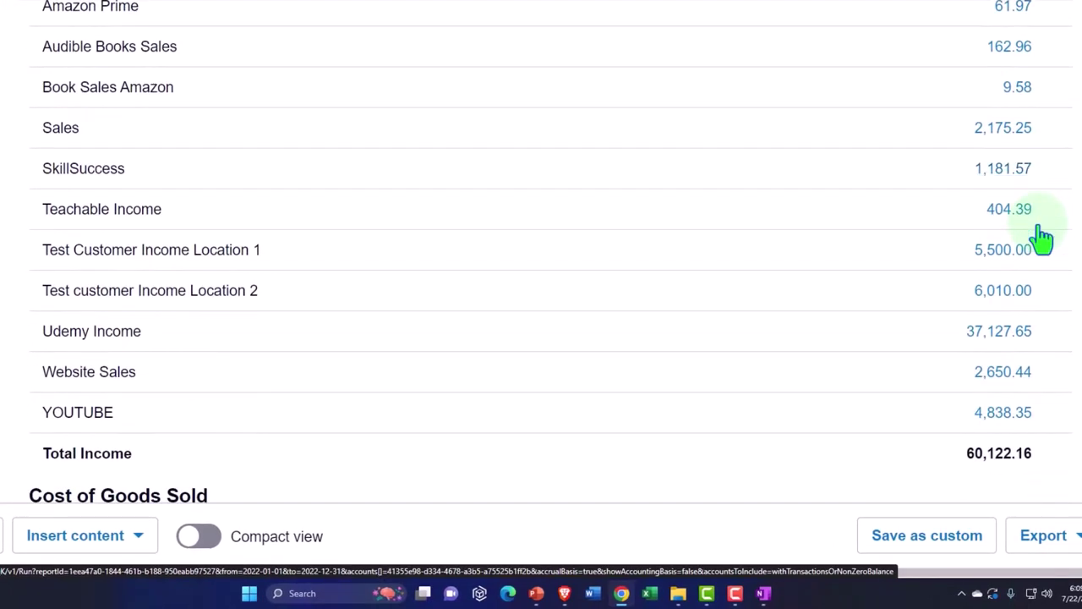
pyautogui.scroll(-1, 1042, 239)
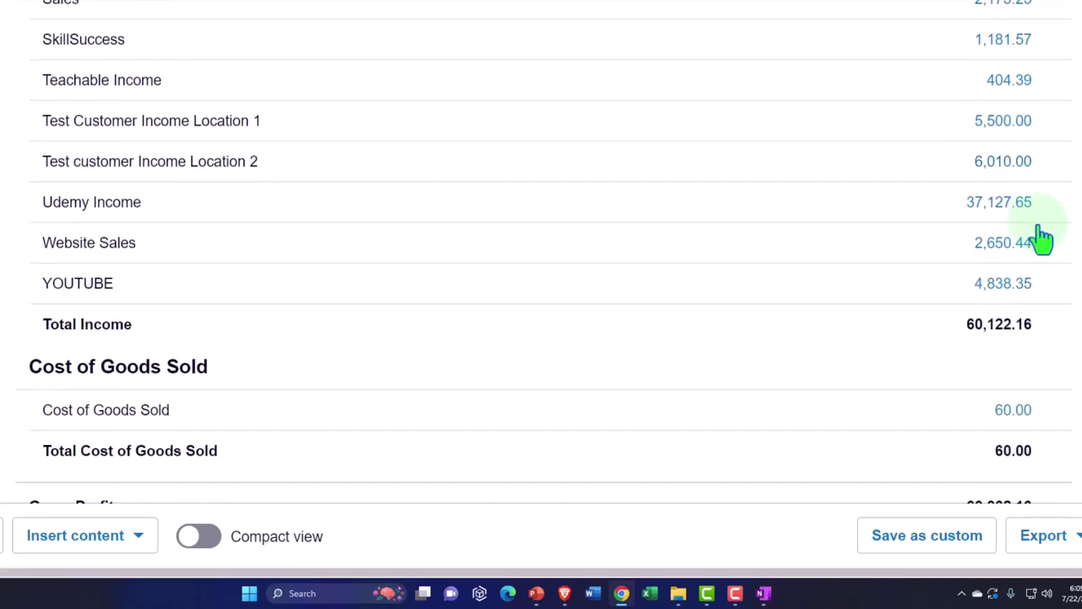
pyautogui.scroll(-2, 1042, 238)
pyautogui.scroll(-1, 1044, 236)
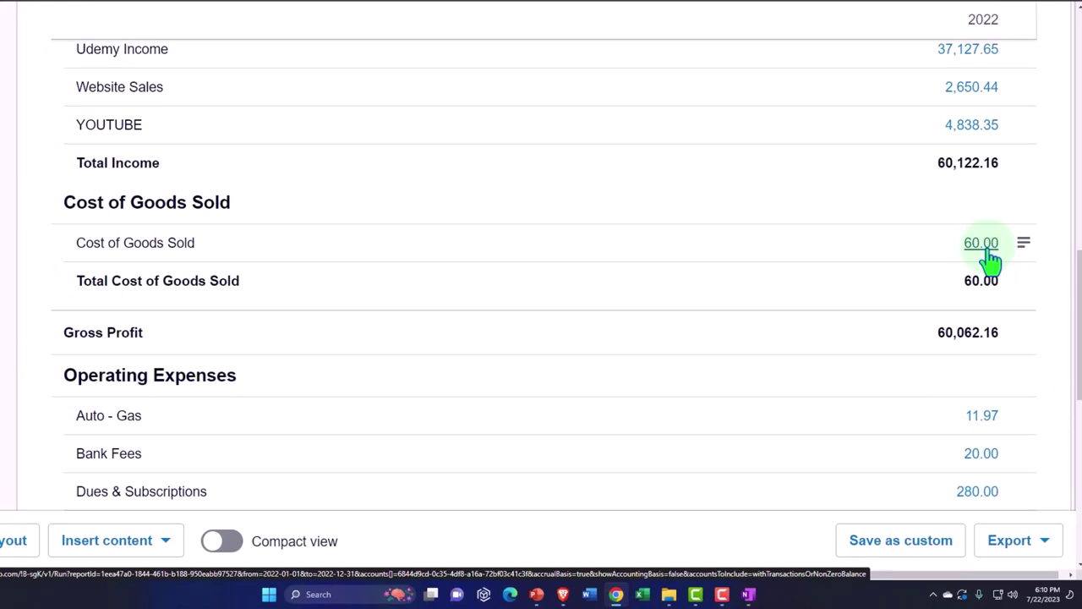
pyautogui.scroll(-3, 991, 260)
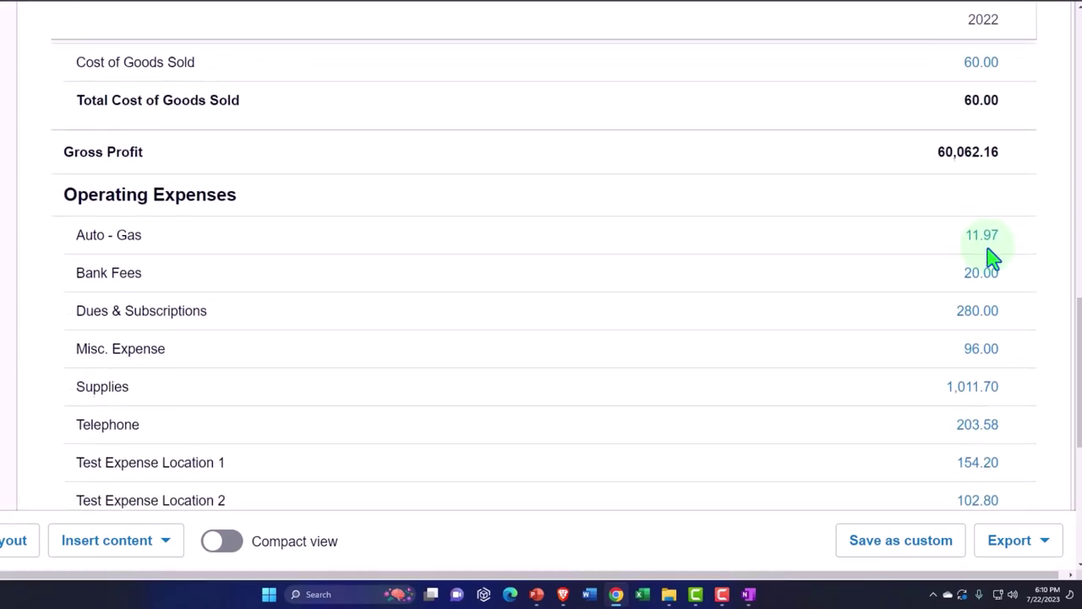
# Review the income statement from Operating Expenses to Net Income, and compare Net Income with Current Year Earnings on the balance sheet.
pyautogui.scroll(-1, 991, 260)
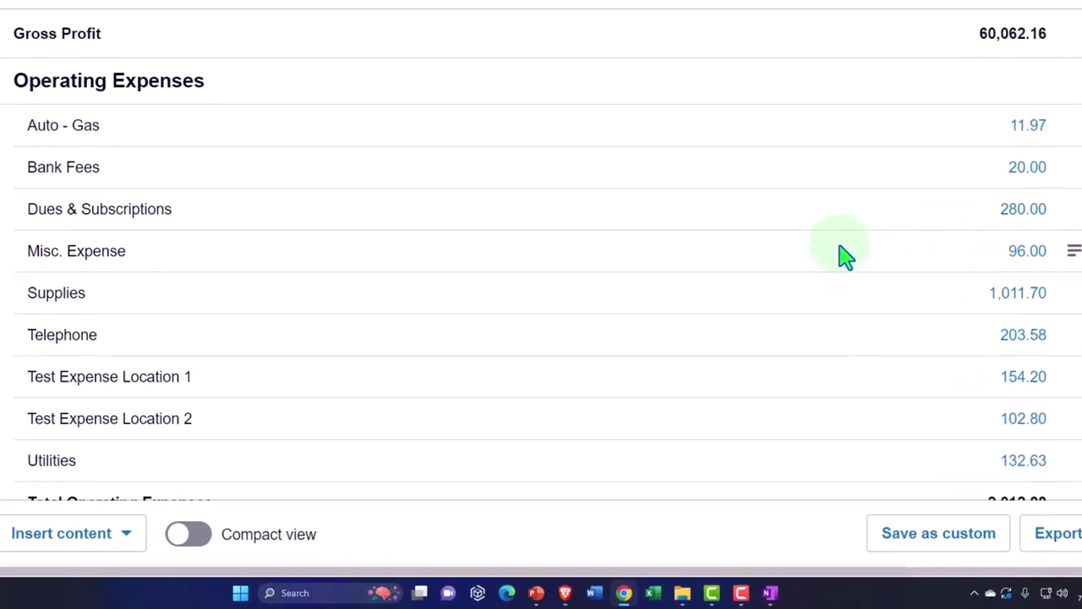
pyautogui.scroll(-2, 845, 256)
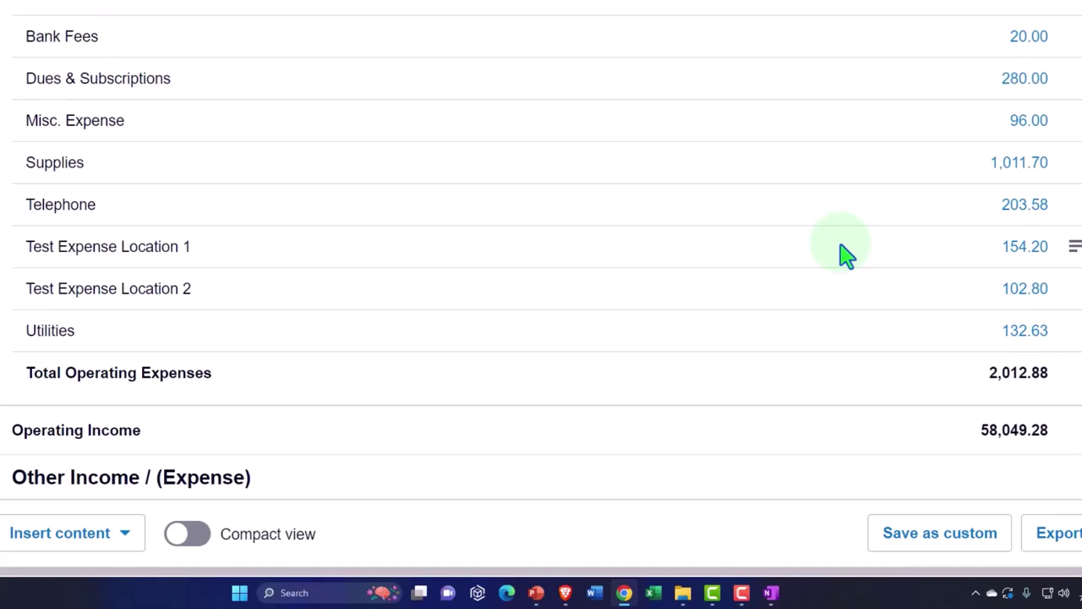
pyautogui.scroll(-3, 845, 256)
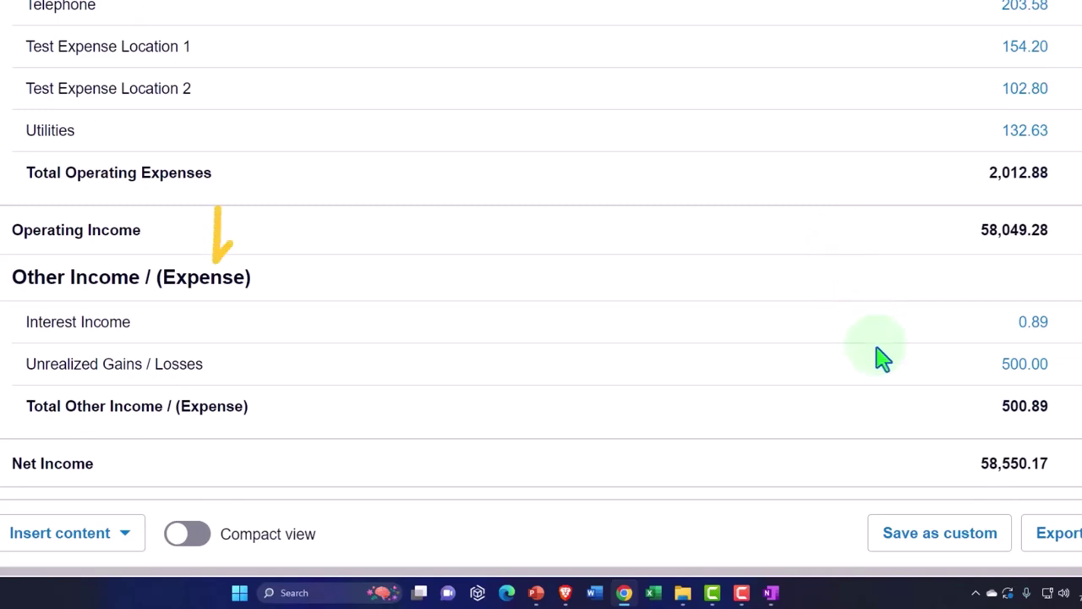
pyautogui.scroll(-1, 875, 358)
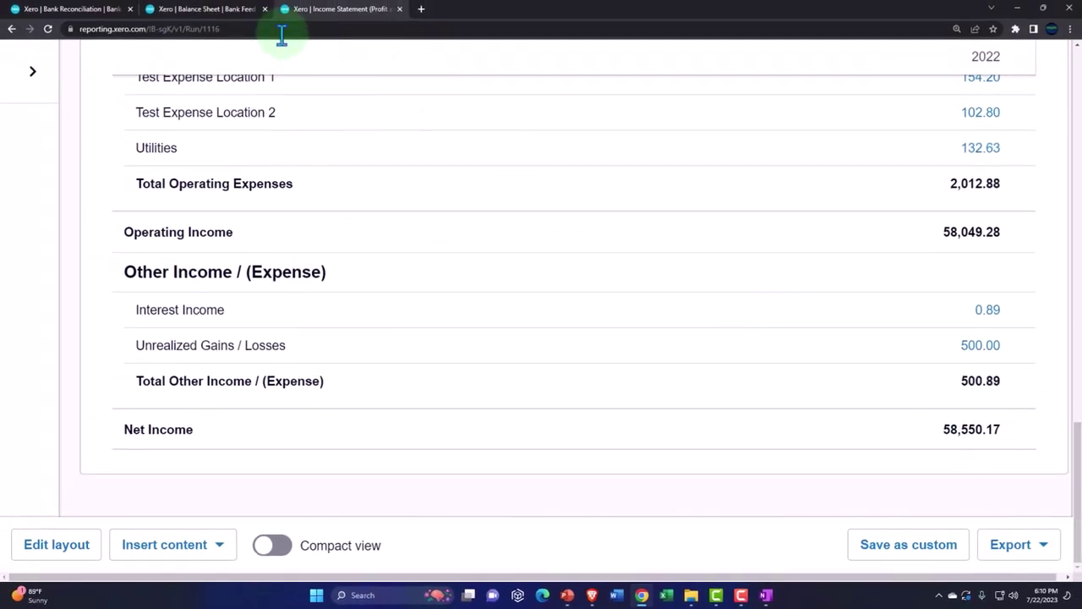
pyautogui.click(207, 9)
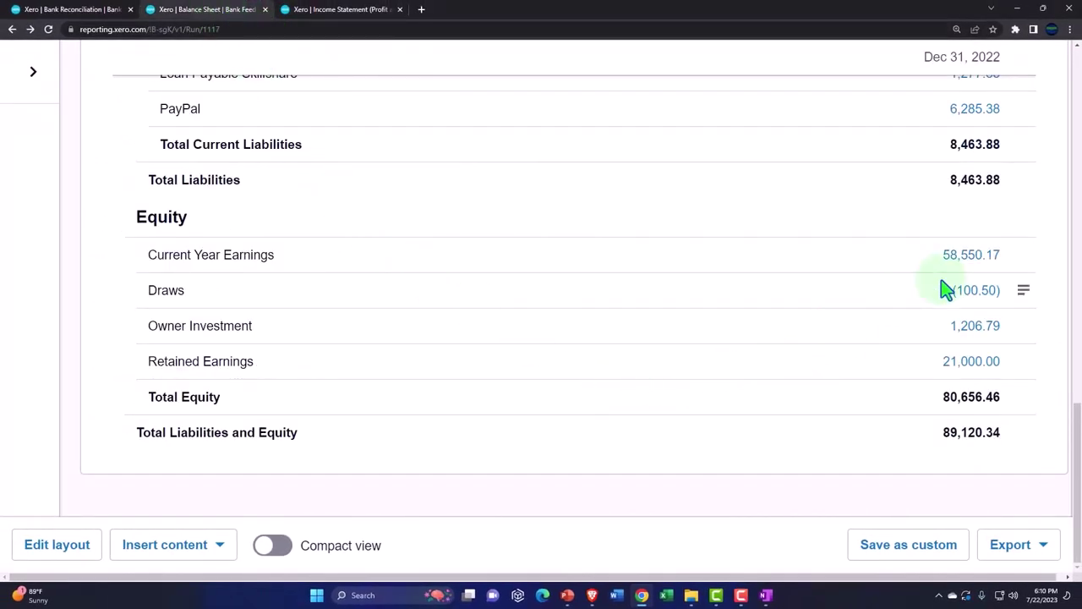
pyautogui.click(332, 12)
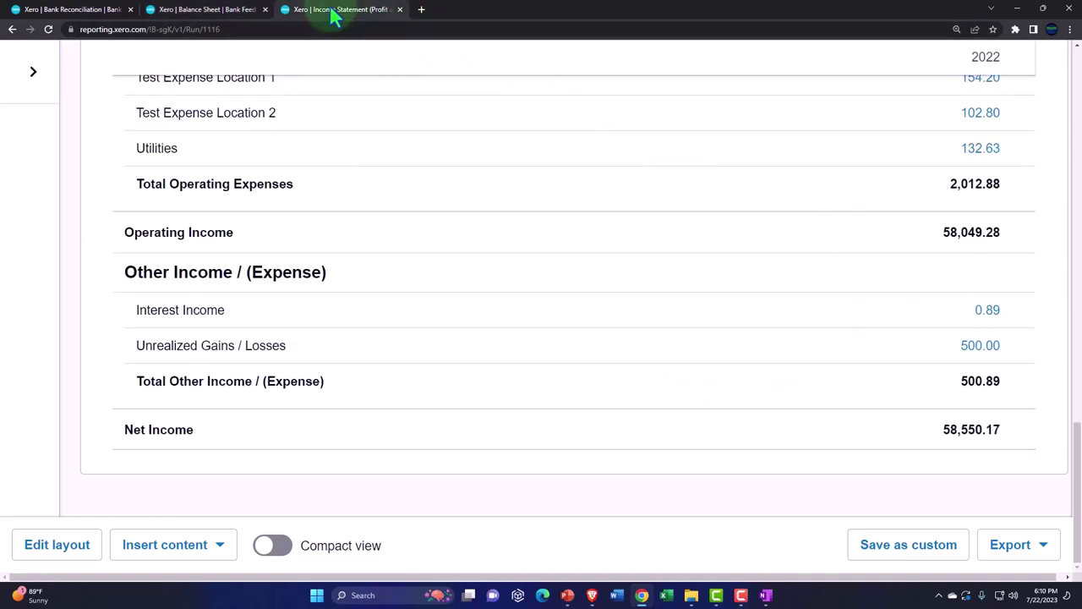
# Duplicate the income statement's browser tab and open the Reports home page in the copy.
pyautogui.rightClick(332, 14)
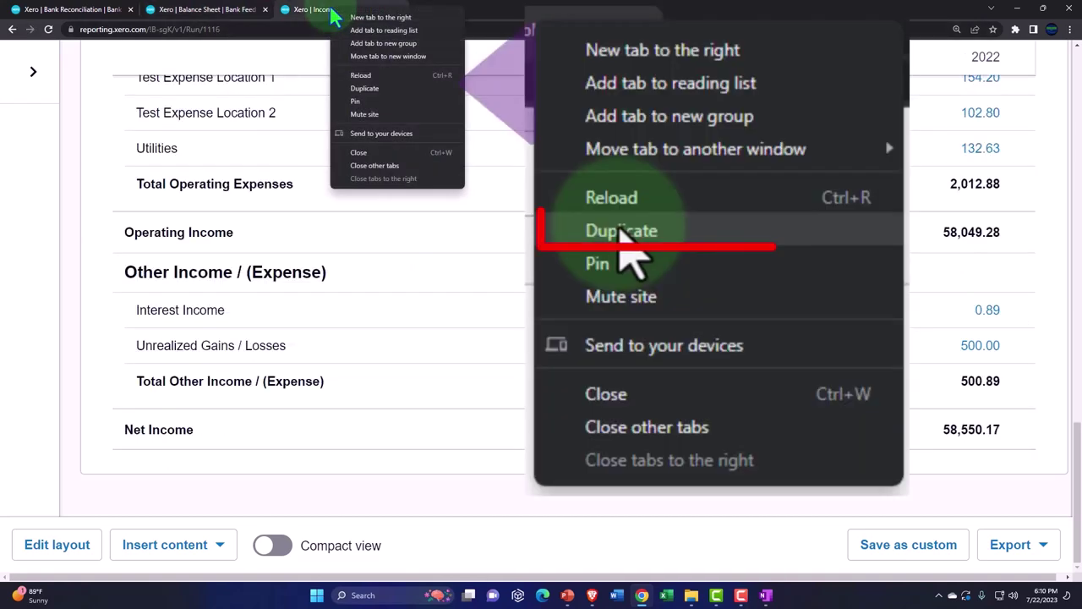
pyautogui.click(369, 102)
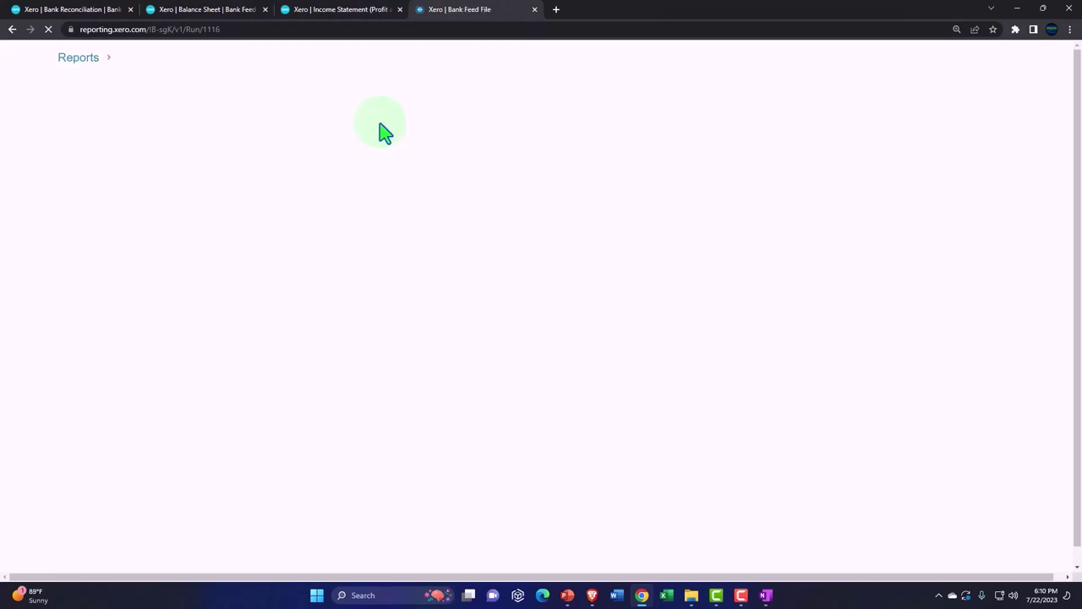
pyautogui.scroll(-2, 382, 133)
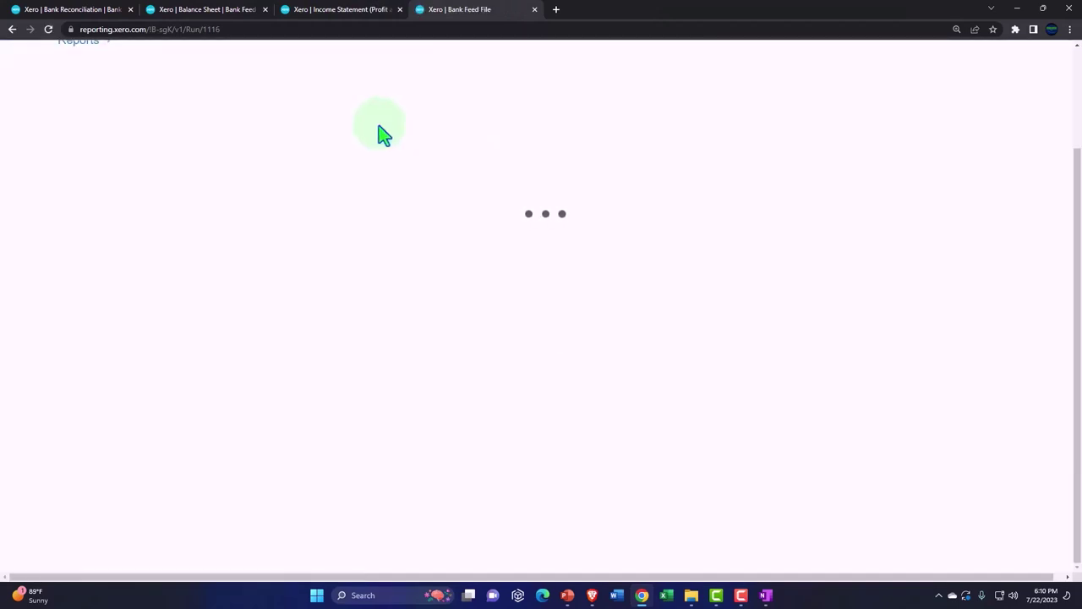
pyautogui.scroll(2, 462, 188)
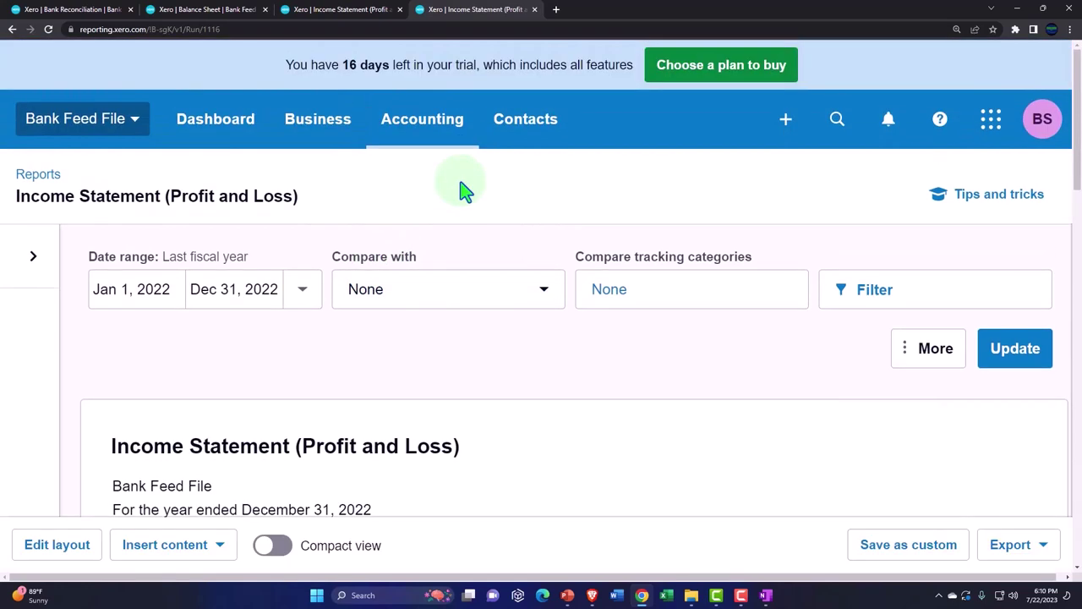
pyautogui.click(441, 136)
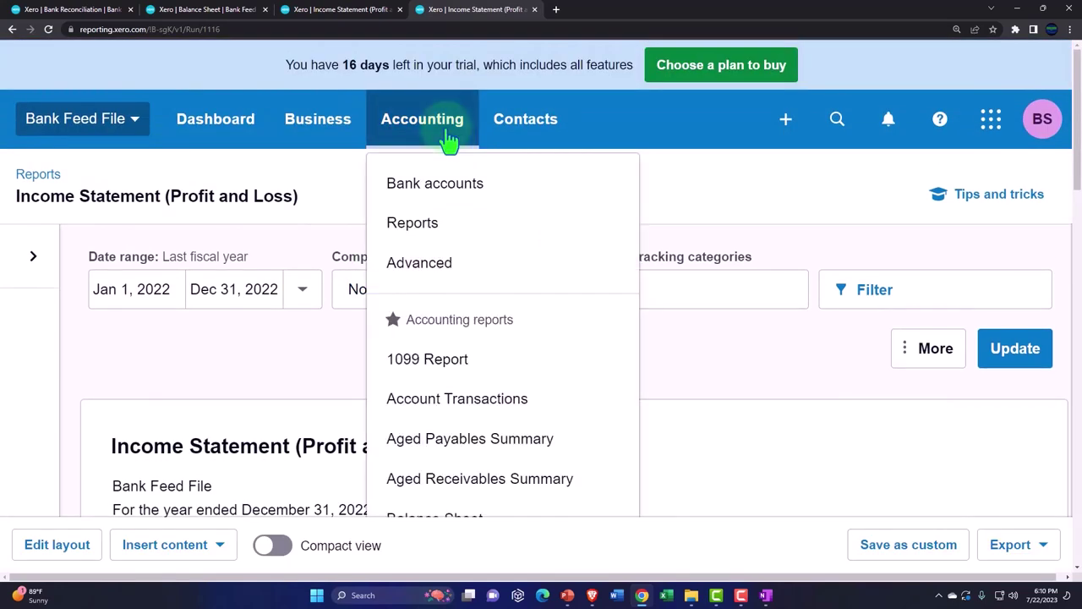
pyautogui.click(423, 240)
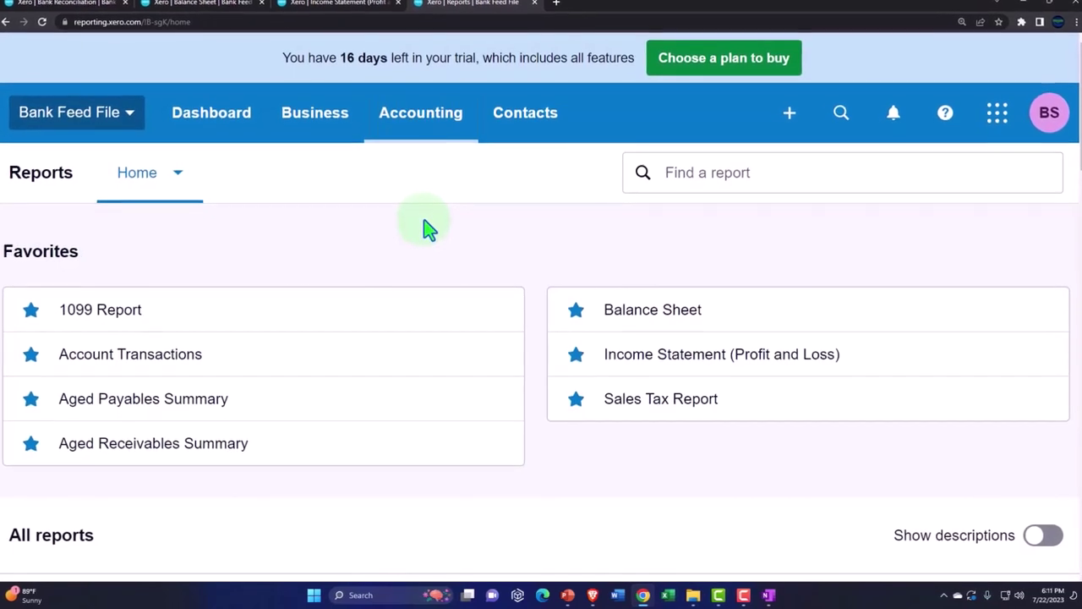
# Find the Statement of Cash Flows - Direct Method among the financial statements and open it in a new browser tab.
pyautogui.scroll(-5, 427, 227)
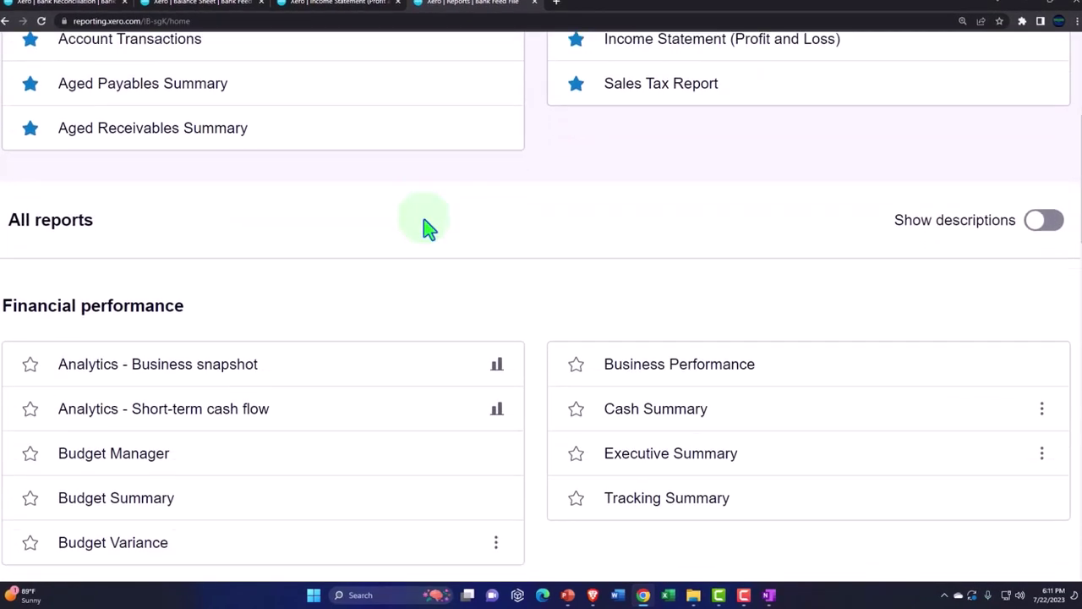
pyautogui.scroll(-1, 426, 229)
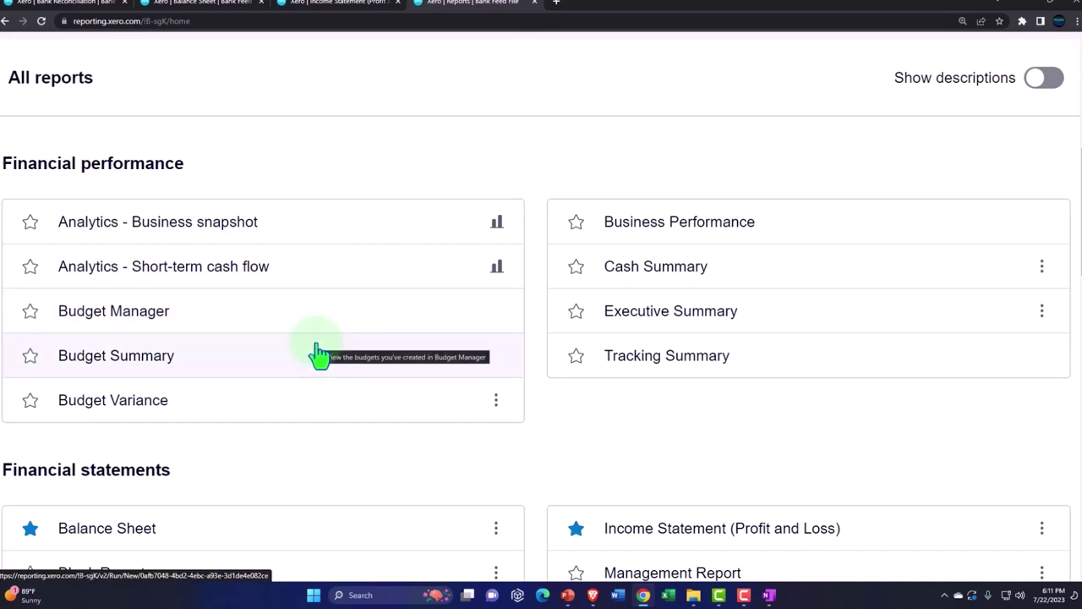
pyautogui.scroll(-4, 320, 353)
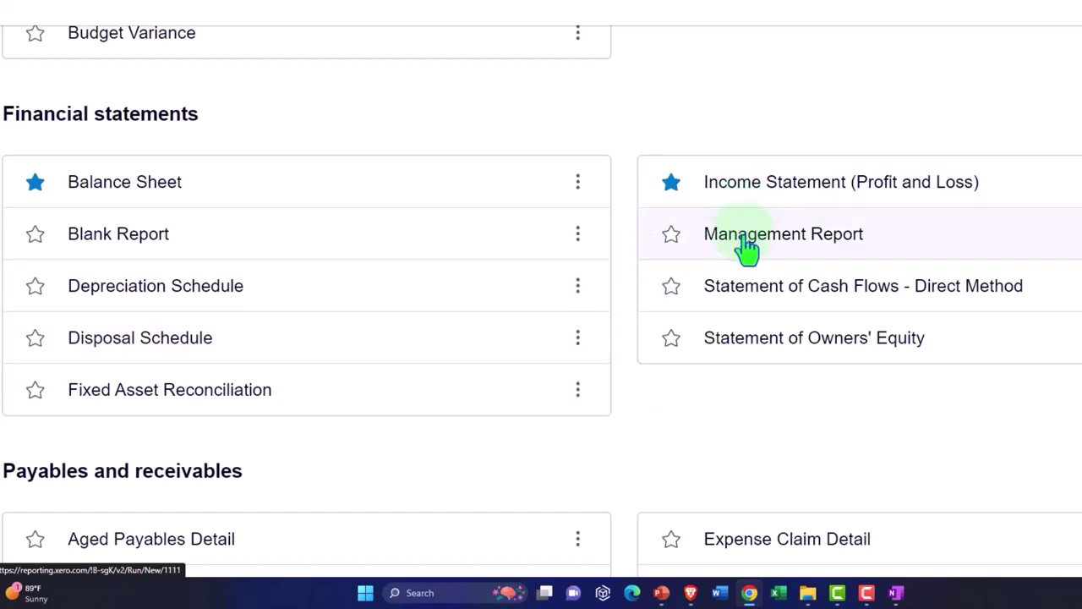
pyautogui.rightClick(855, 292)
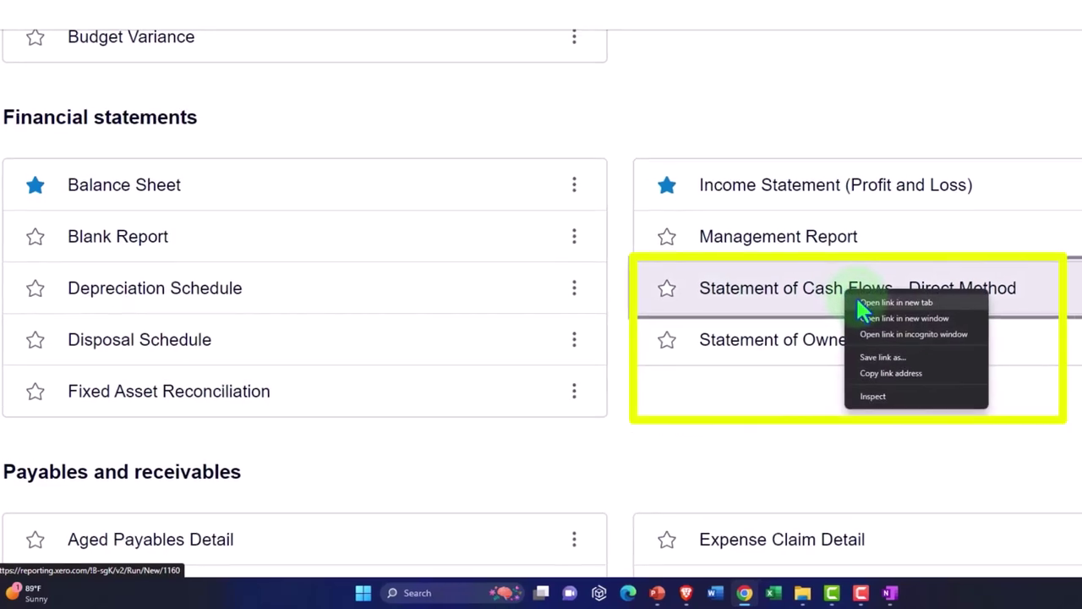
pyautogui.click(862, 298)
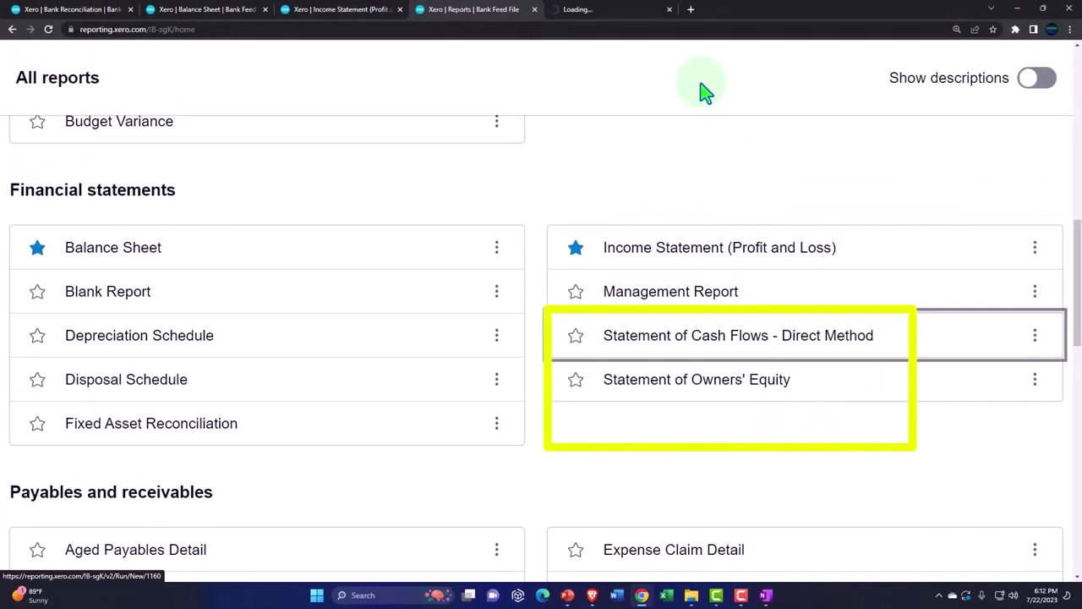
pyautogui.click(607, 7)
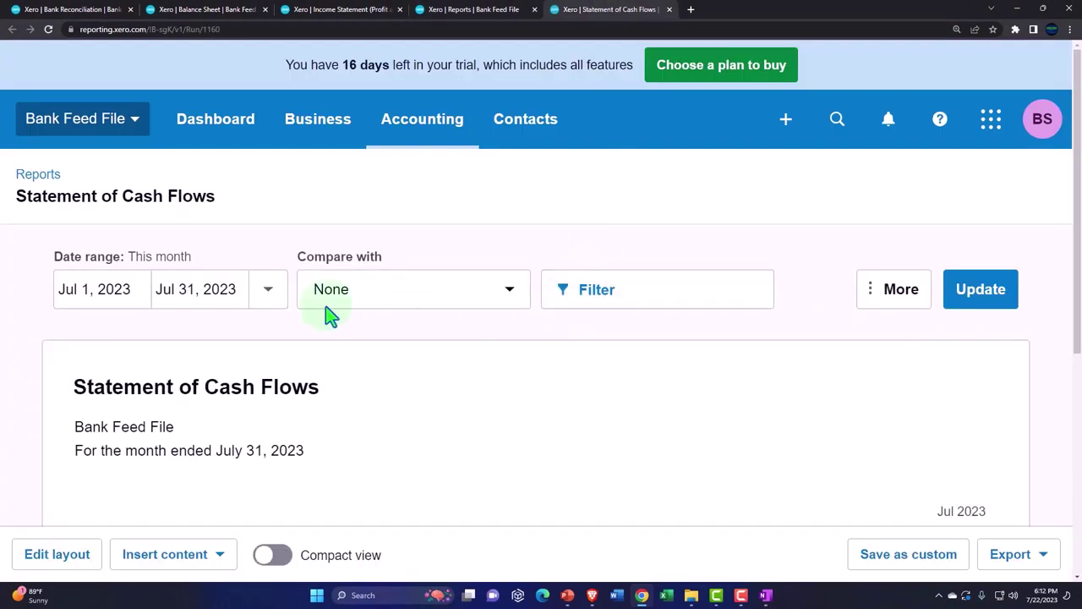
# Set the Statement of Cash Flows start date to Jan 1, 2022.
pyautogui.click(137, 289)
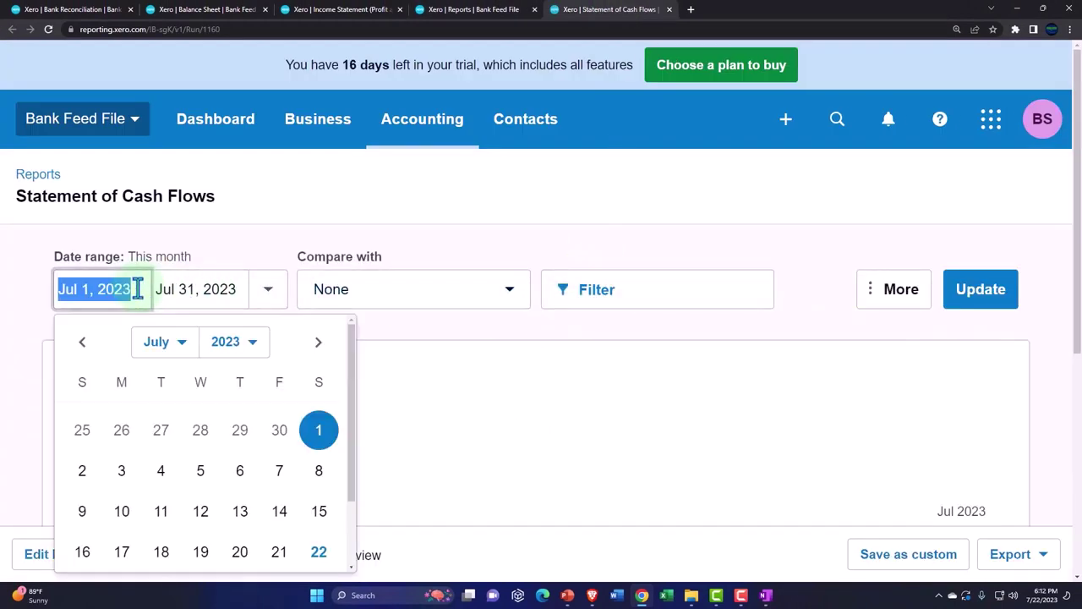
pyautogui.click(170, 348)
pyautogui.click(172, 365)
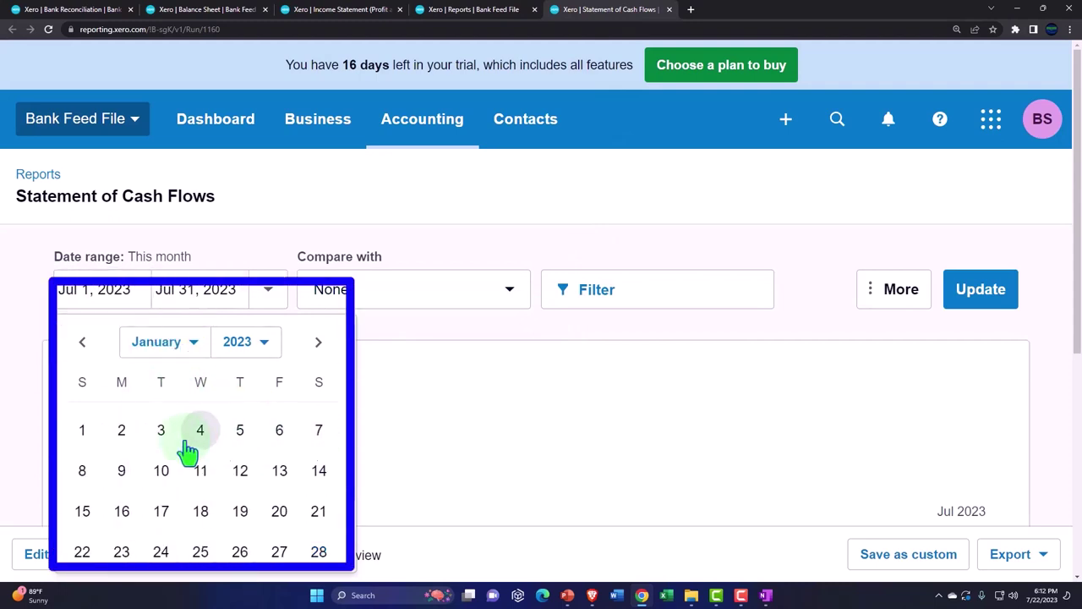
pyautogui.click(83, 429)
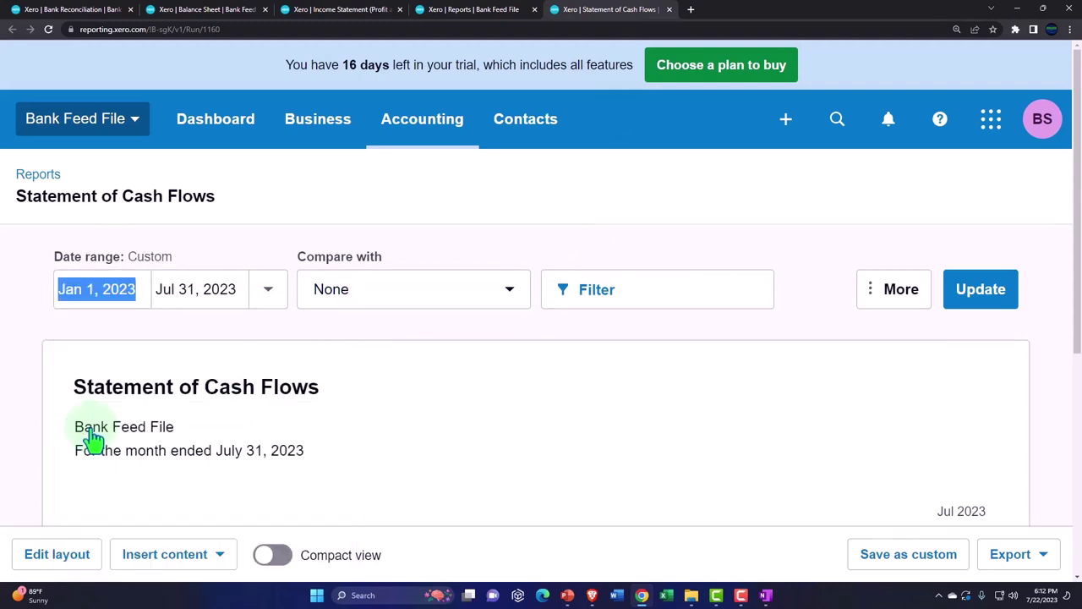
pyautogui.click(130, 296)
pyautogui.click(253, 343)
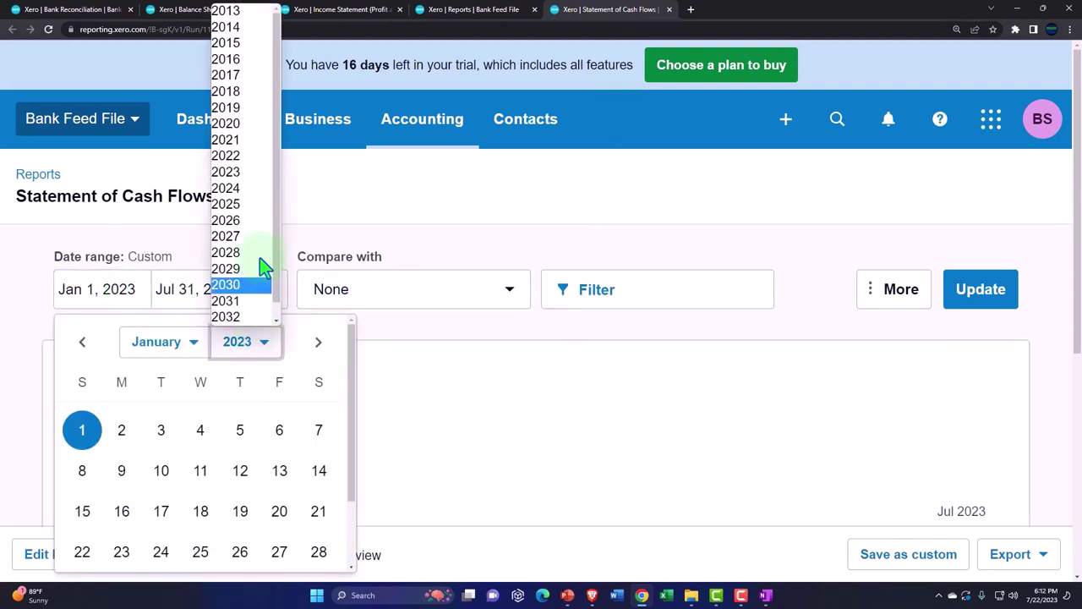
pyautogui.click(254, 158)
pyautogui.click(319, 430)
# Set the Statement of Cash Flows end date to Nov 30, 2022.
pyautogui.click(225, 295)
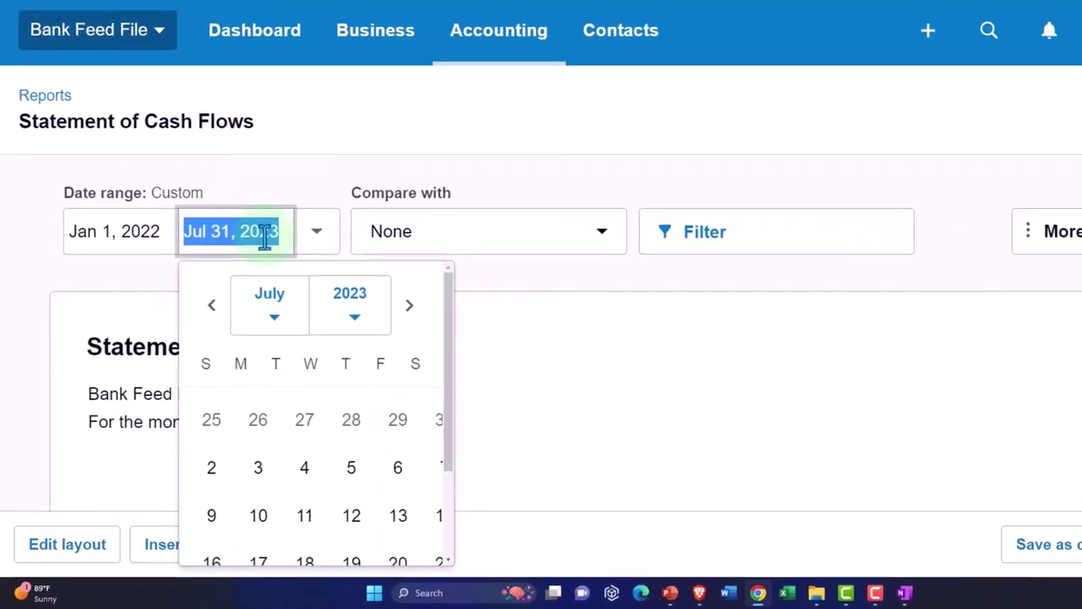
pyautogui.click(271, 309)
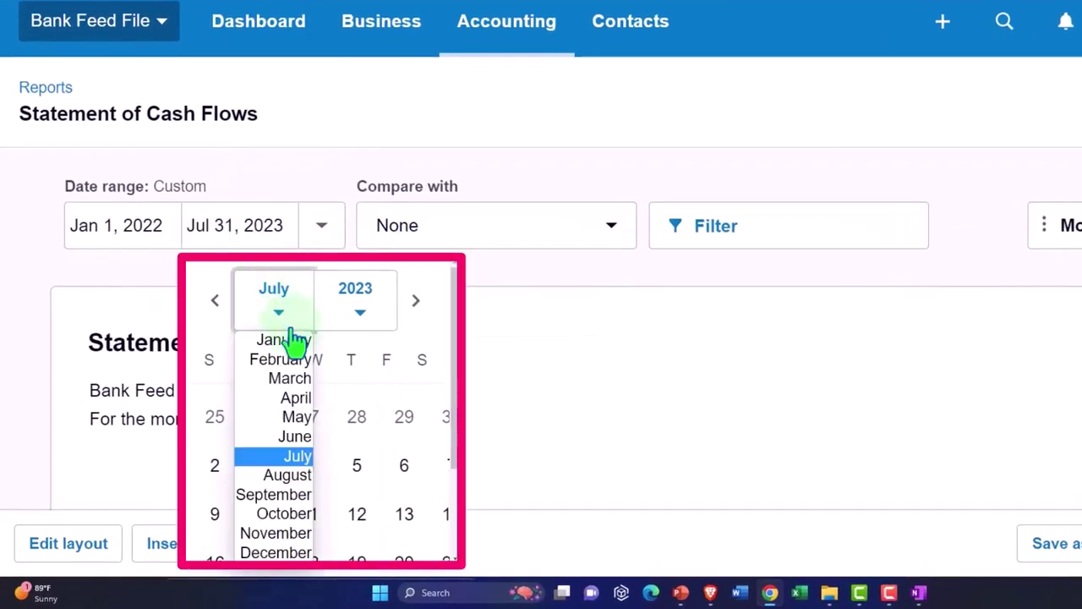
pyautogui.click(279, 535)
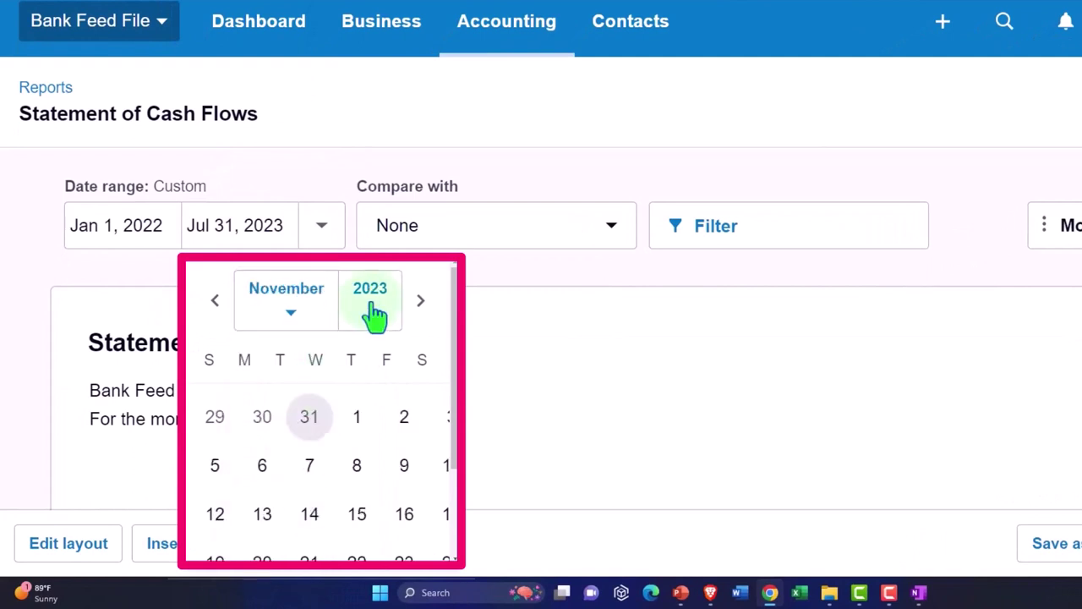
pyautogui.click(370, 295)
pyautogui.click(359, 66)
pyautogui.scroll(-2, 333, 412)
pyautogui.hotkey('ctrl', '-')
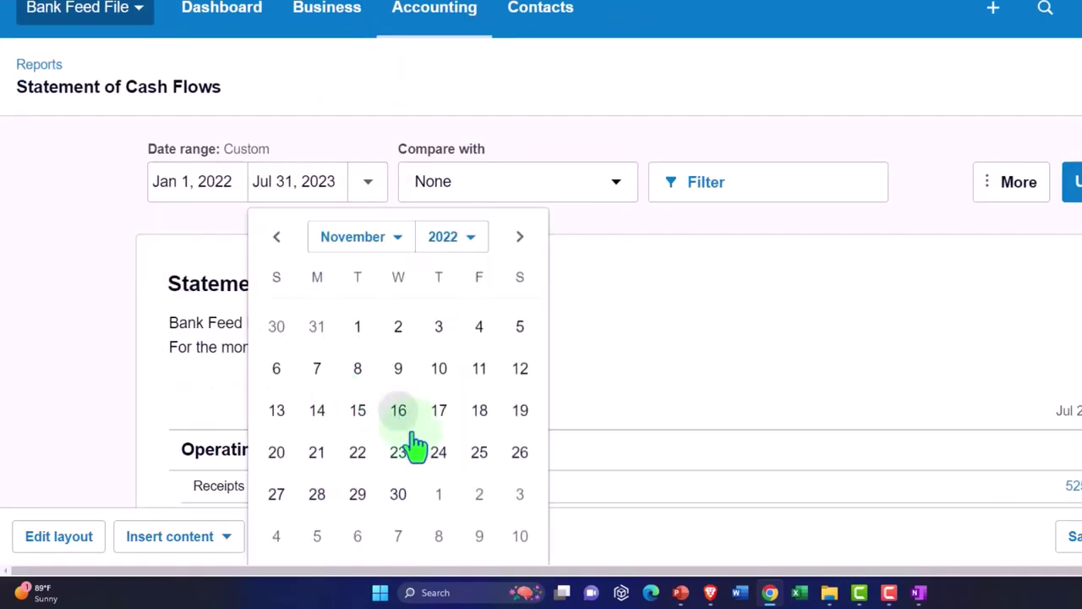
pyautogui.click(397, 494)
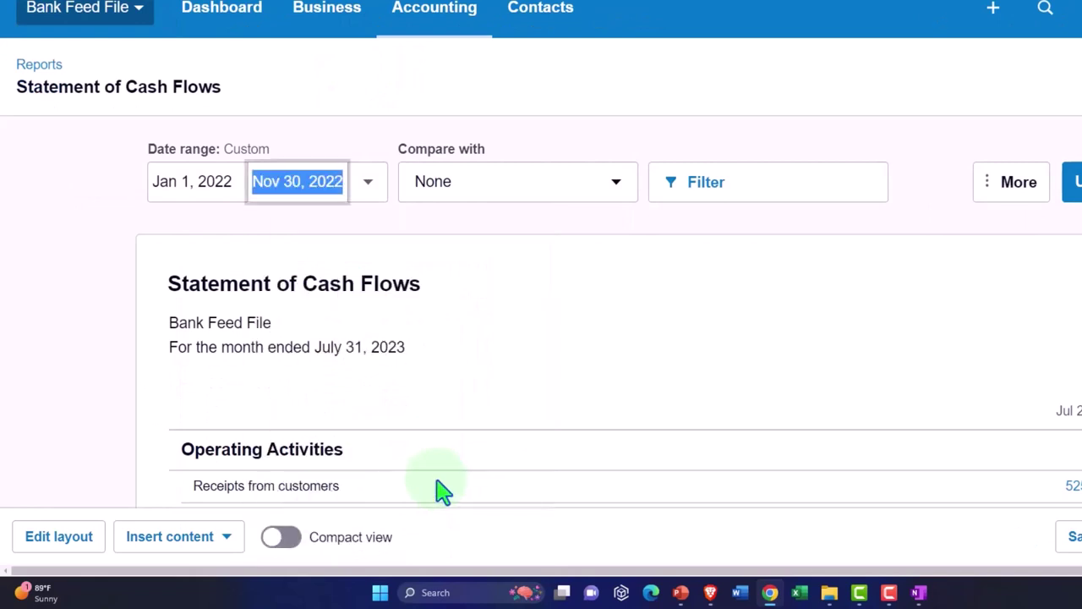
# Change the end date to Dec 31, 2022 and update the Statement of Cash Flows.
pyautogui.click(323, 186)
pyautogui.click(375, 242)
pyautogui.click(363, 429)
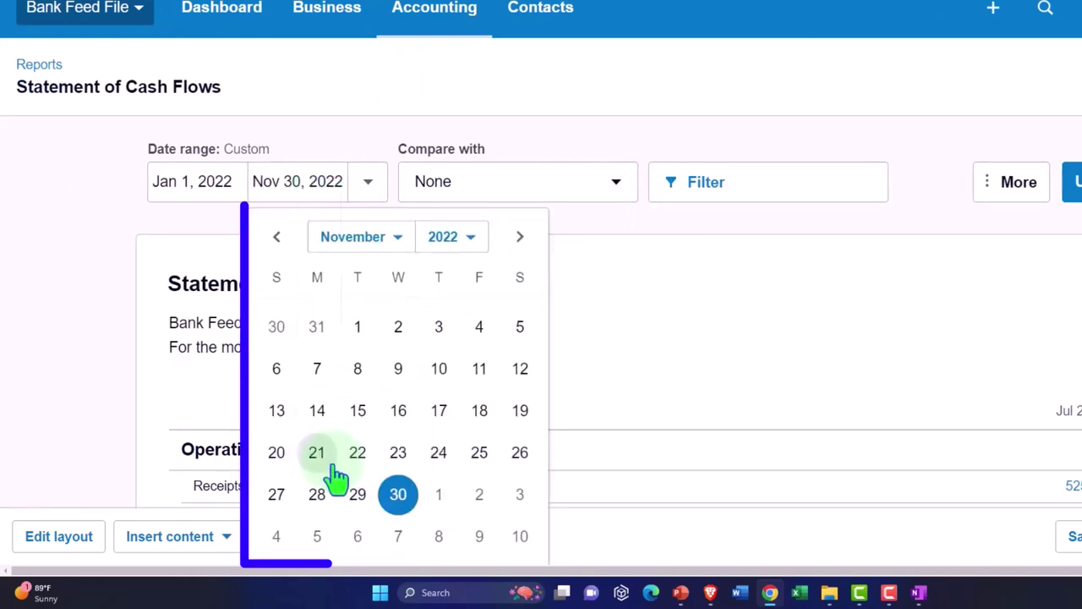
pyautogui.click(372, 240)
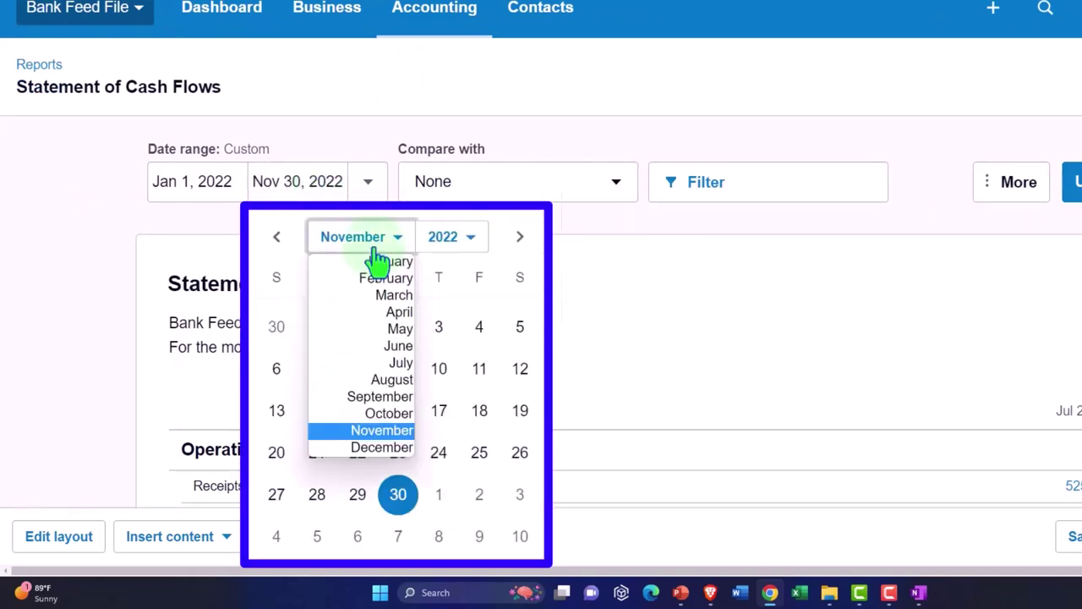
pyautogui.click(382, 447)
pyautogui.click(519, 494)
pyautogui.click(1074, 184)
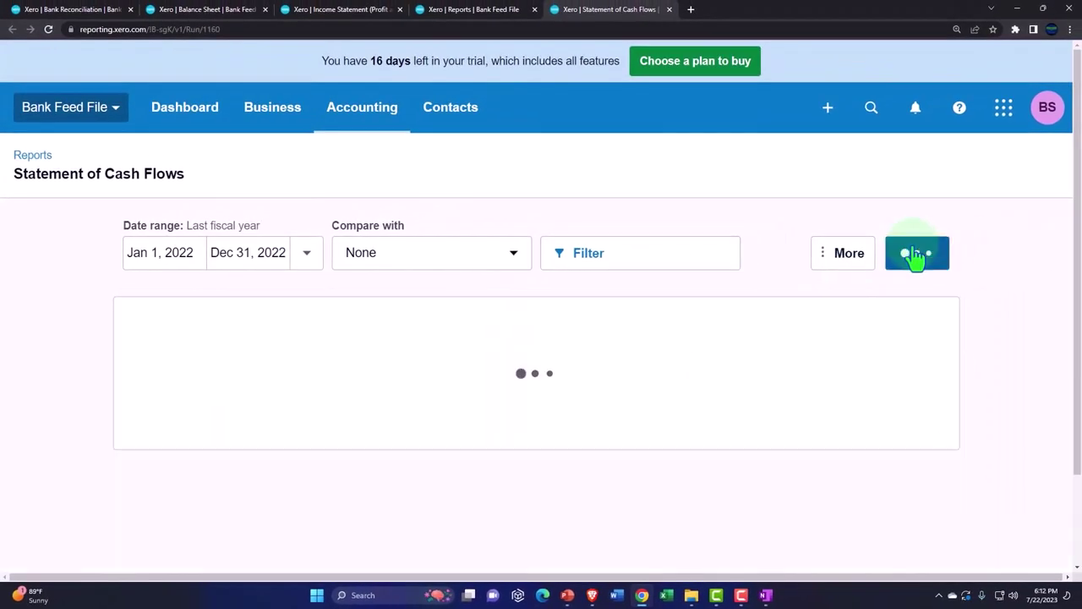
# Review the cash flow statement's operating and investing activities, and examine the balance sheet's equity and asset accounts for comparison.
pyautogui.scroll(-3, 970, 285)
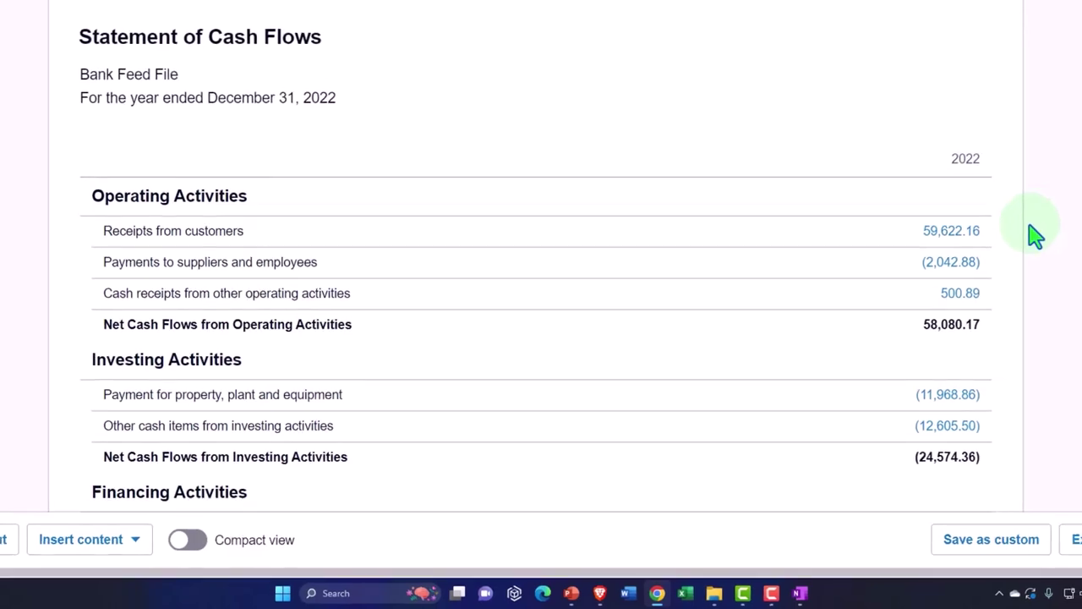
pyautogui.click(194, 12)
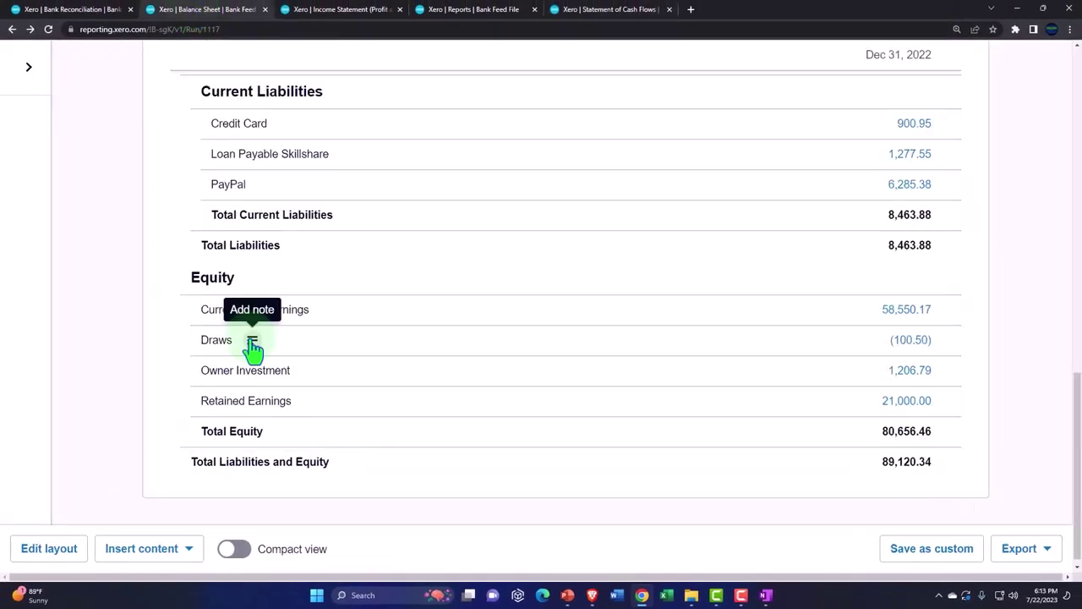
pyautogui.scroll(5, 253, 347)
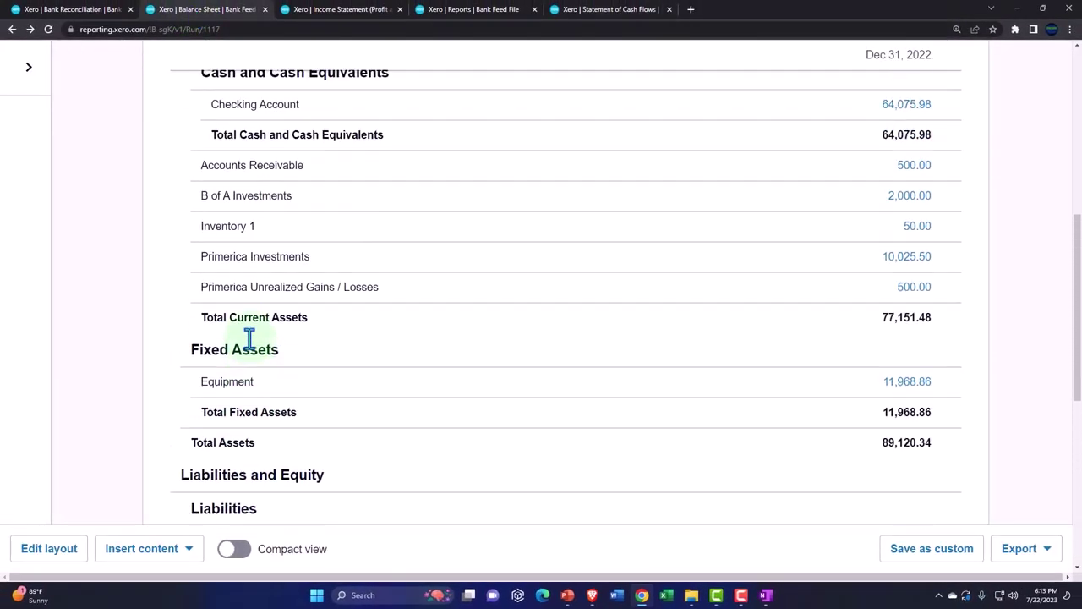
pyautogui.scroll(1, 254, 347)
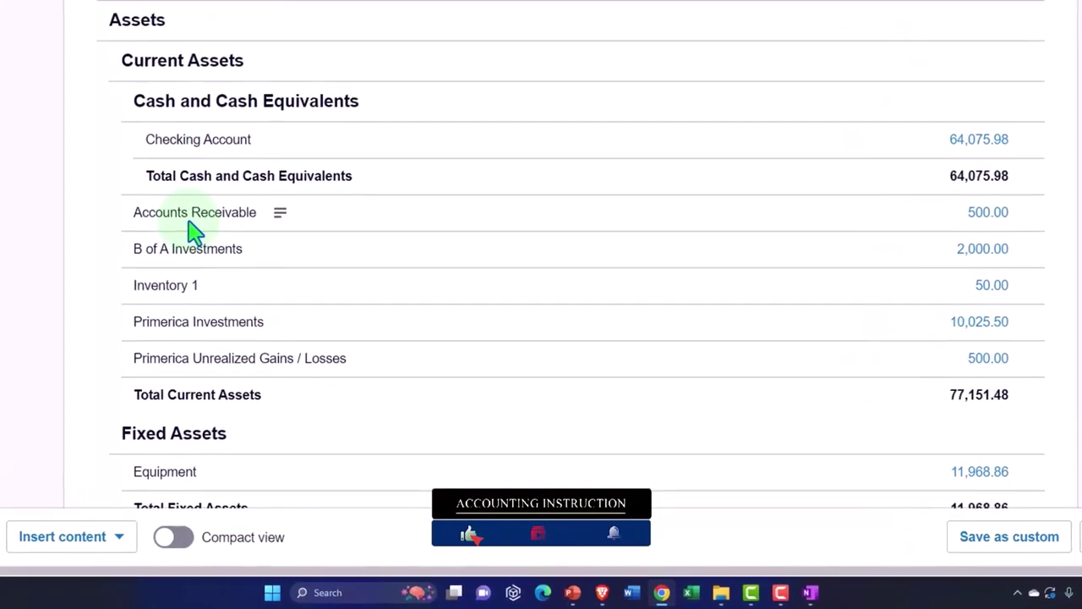
pyautogui.scroll(-2, 186, 225)
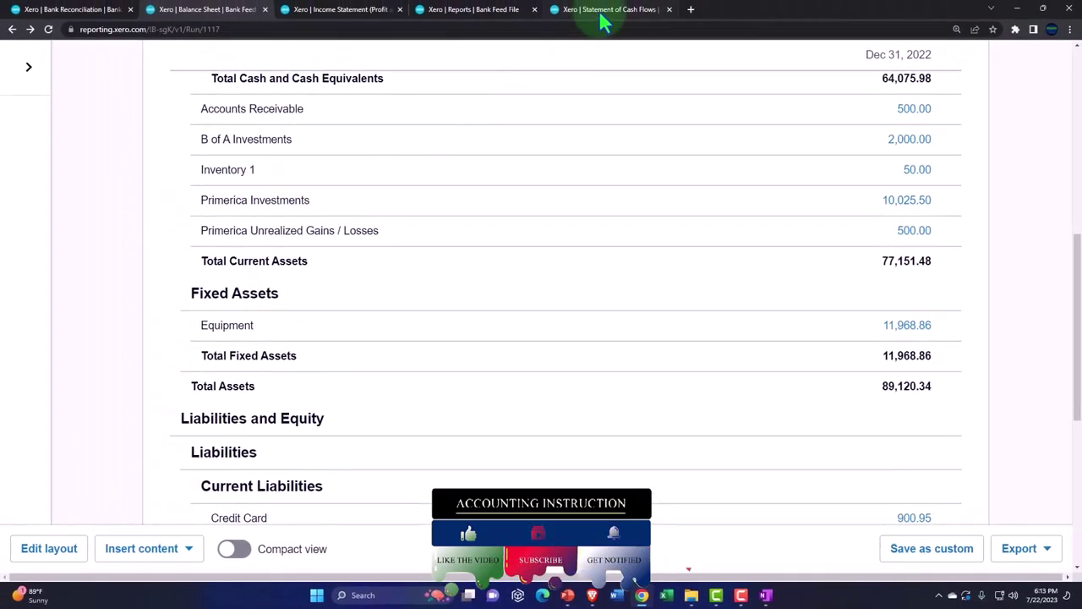
# Review the income statement's income, cost of goods sold and operating expense sections for comparison with the cash flow statement.
pyautogui.moveTo(603, 21)
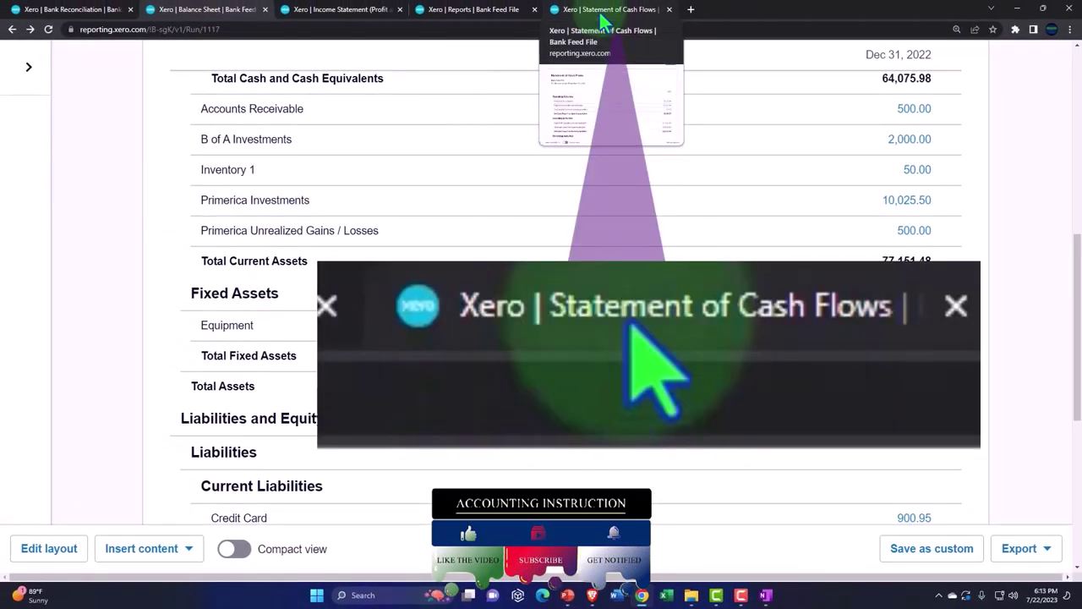
pyautogui.click(334, 15)
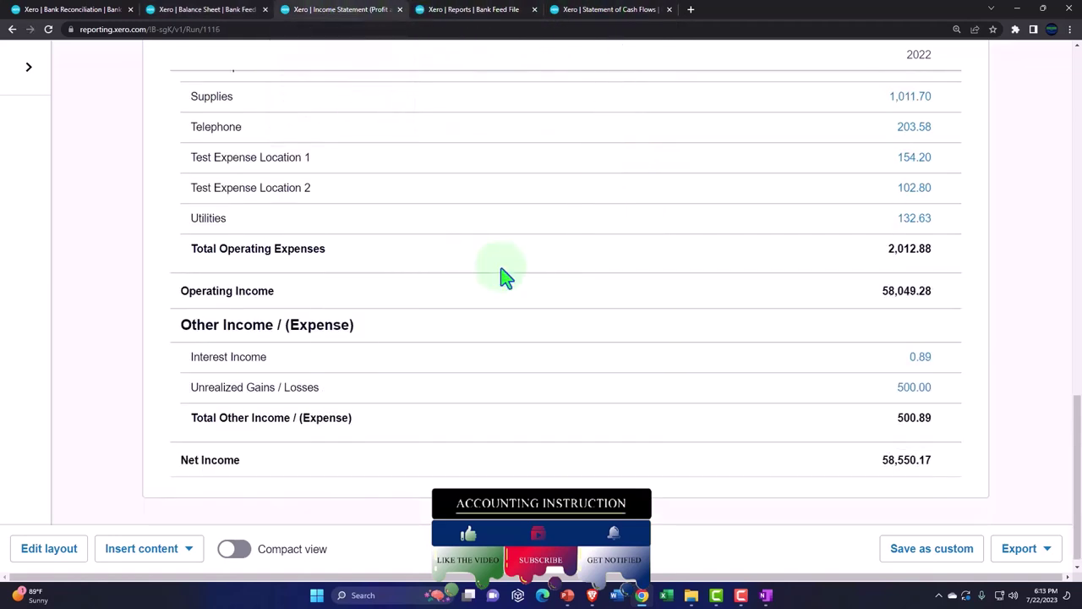
pyautogui.scroll(7, 503, 275)
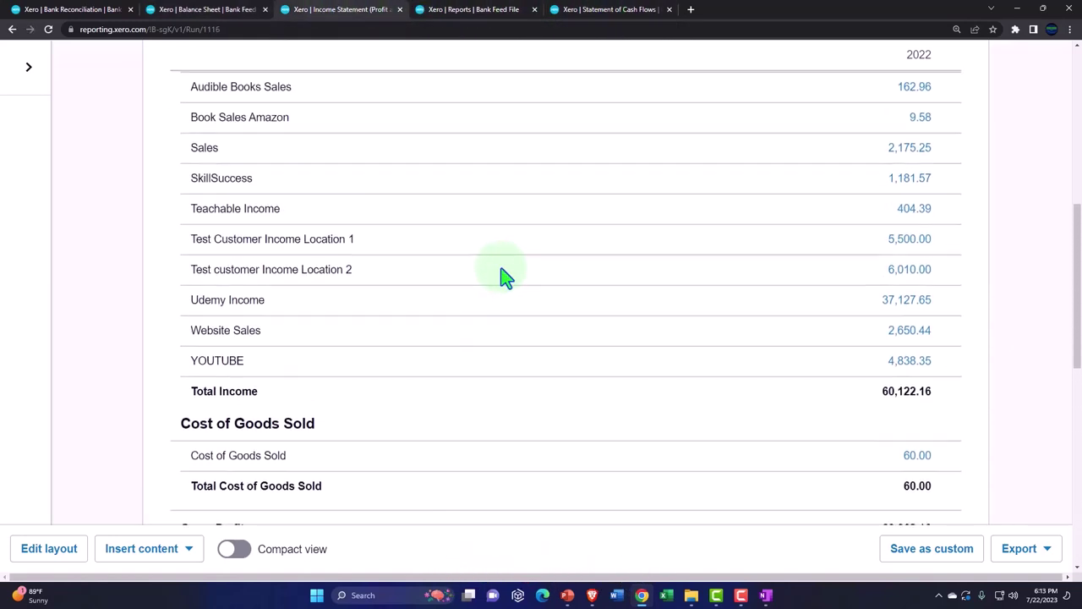
pyautogui.scroll(3, 503, 275)
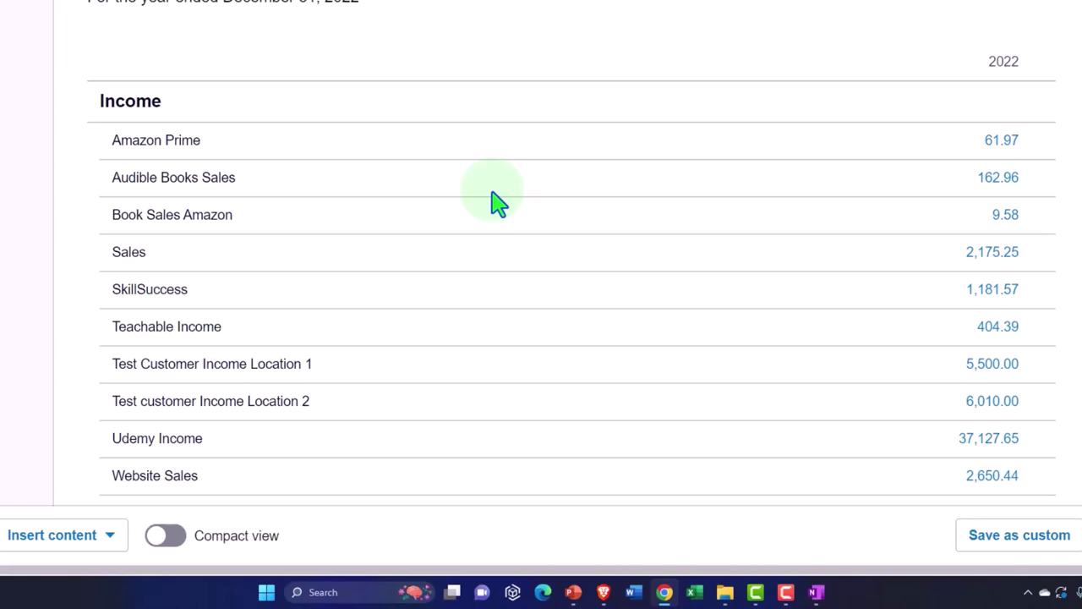
pyautogui.scroll(-7, 499, 203)
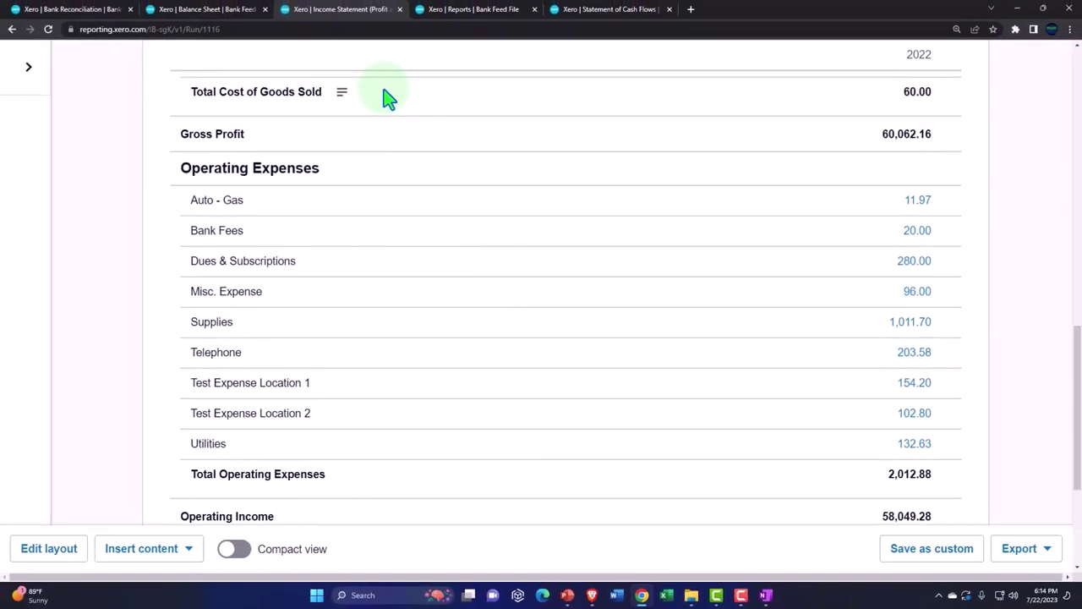
# Examine the Statement of Cash Flows from operating activities through the net change in cash for the period.
pyautogui.click(605, 10)
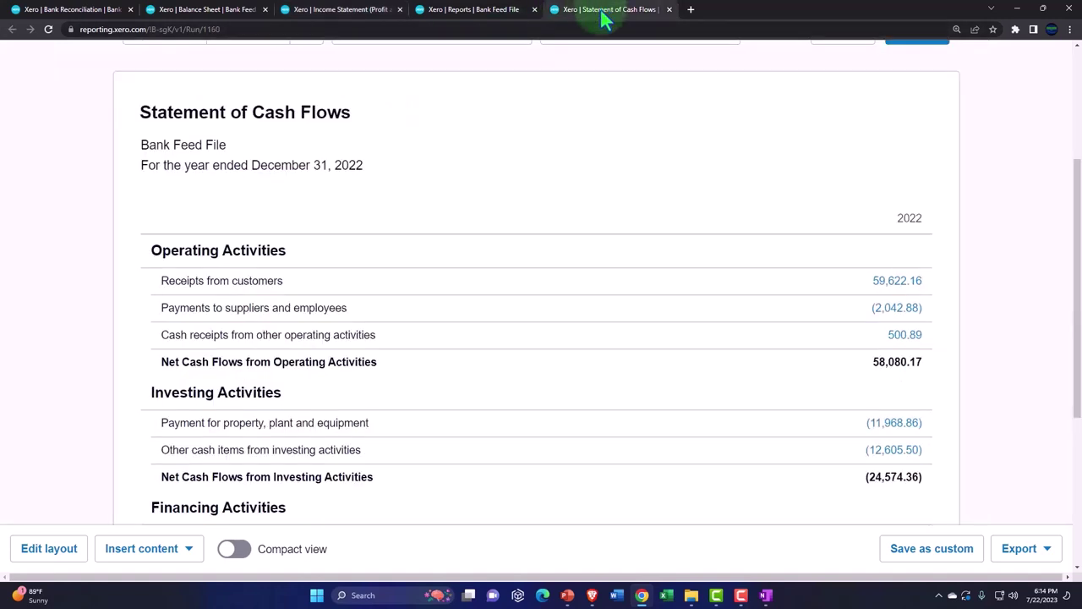
pyautogui.scroll(-1, 783, 278)
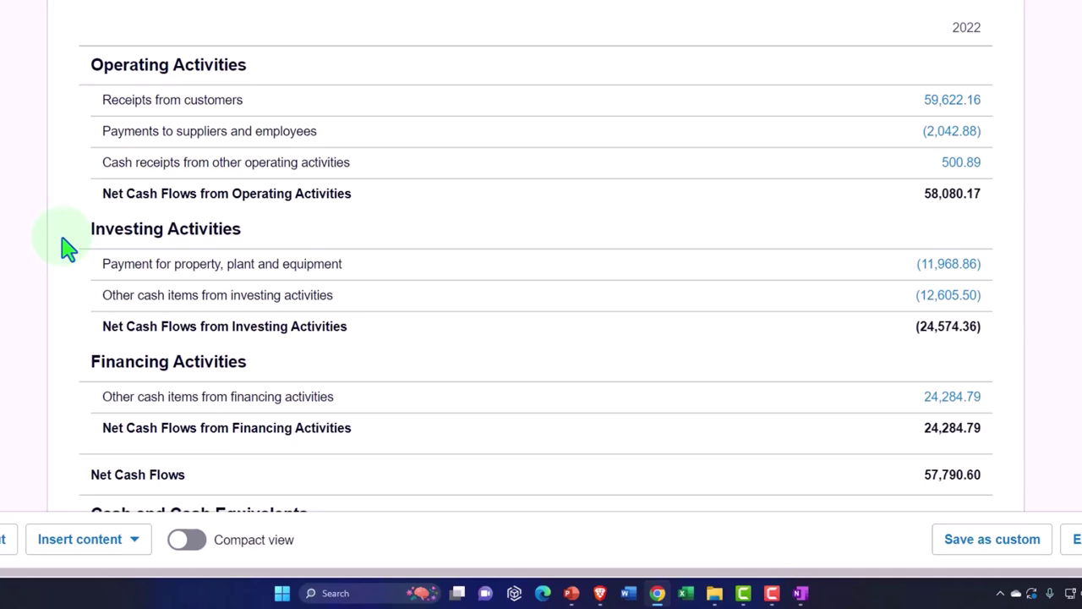
pyautogui.scroll(-1, 68, 248)
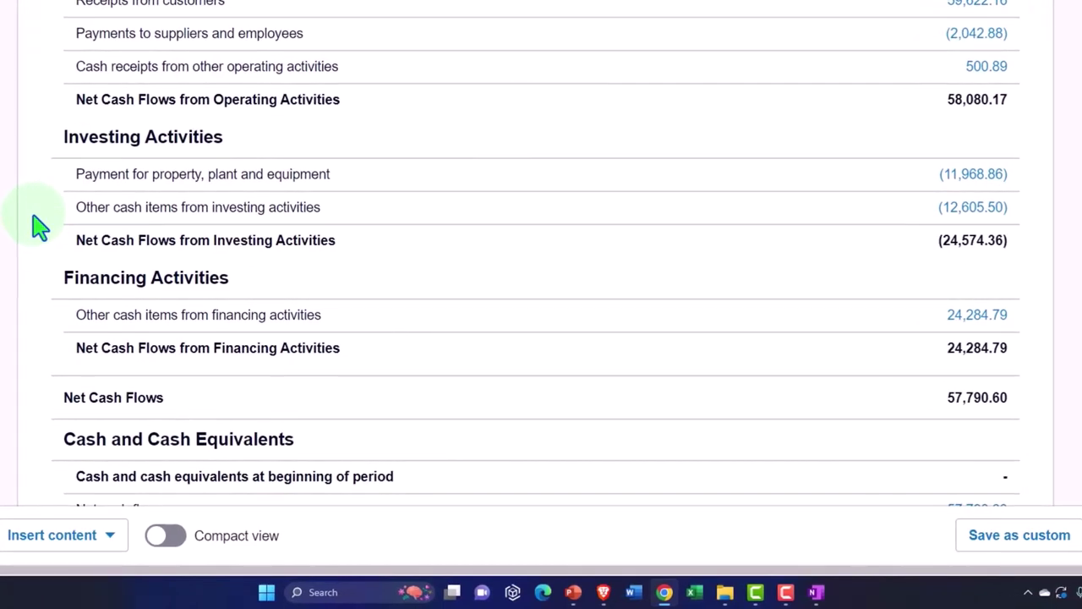
pyautogui.scroll(-1, 40, 225)
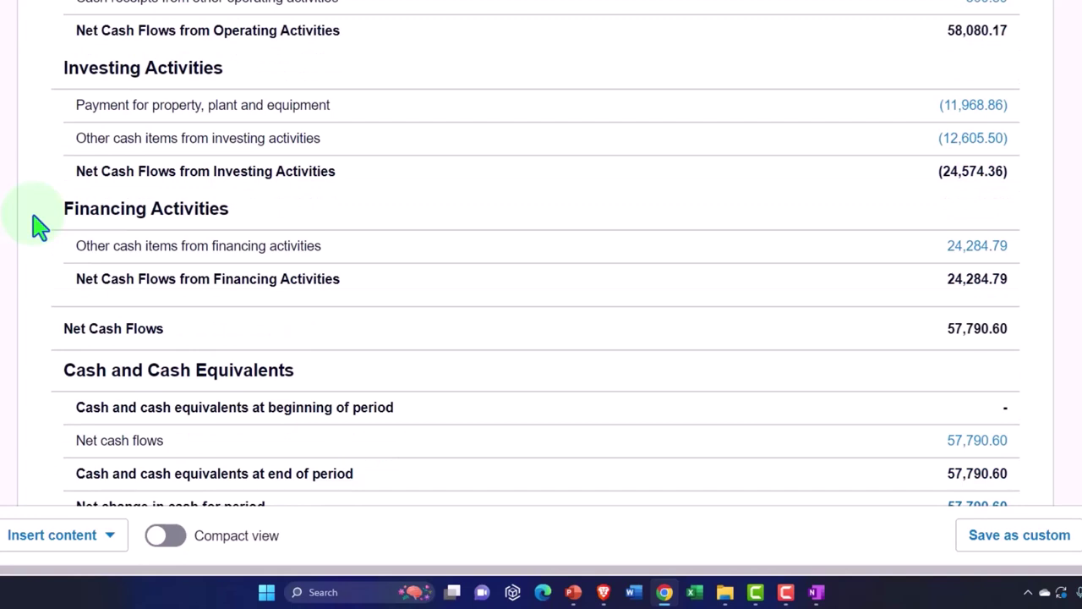
pyautogui.scroll(-1, 39, 225)
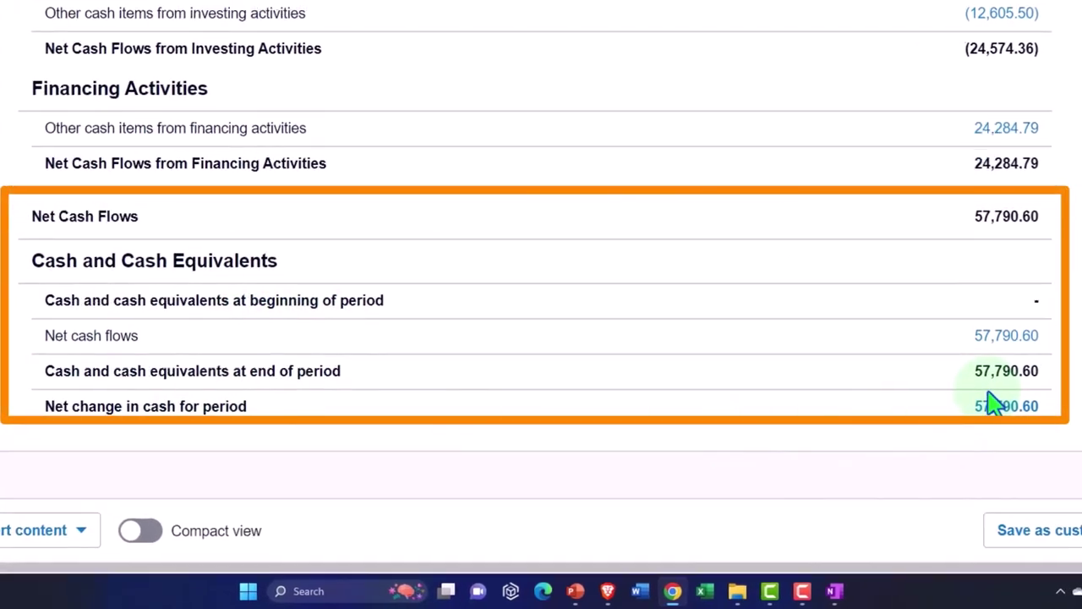
# Bring up the balance sheet's Cash and Cash Equivalents section and open the calculator alongside it.
pyautogui.click(210, 16)
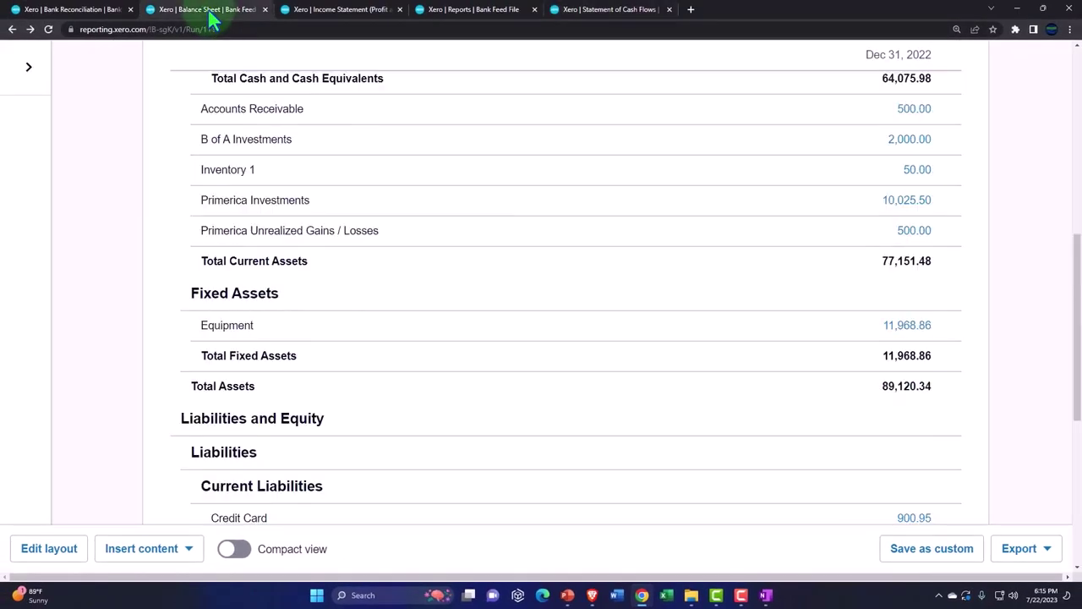
pyautogui.scroll(3, 783, 339)
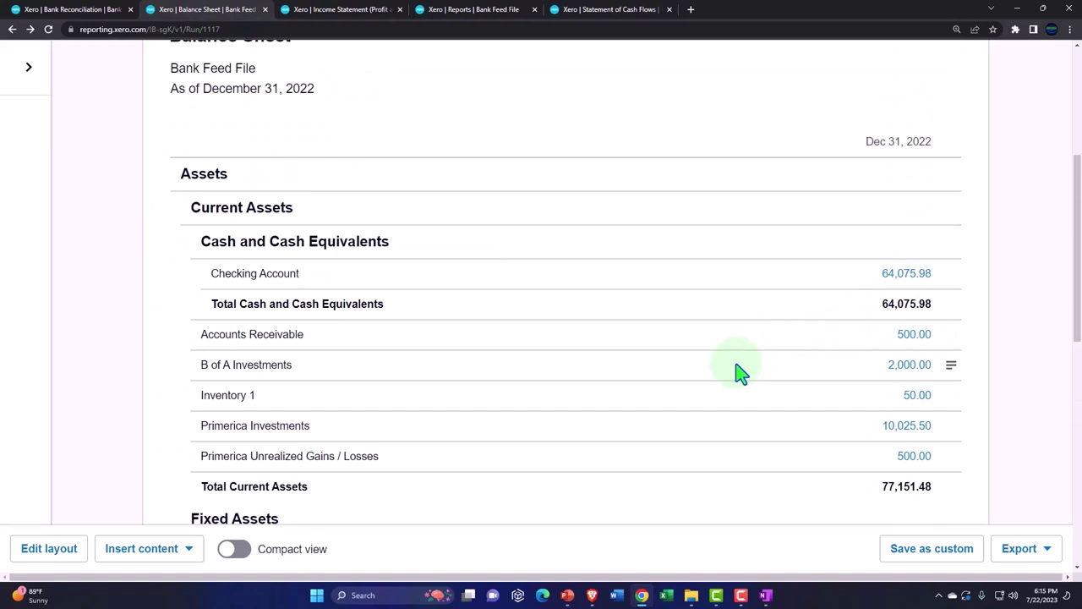
pyautogui.press('XF86Calculator')
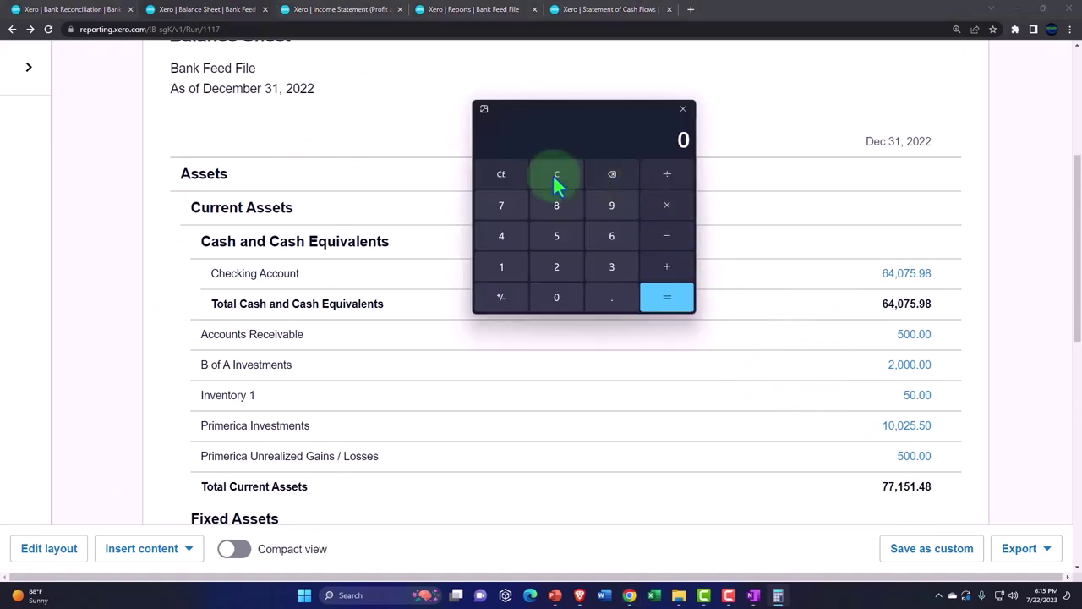
# Try subtracting the credit card balance of 900.95 from the checking account balance of 64,075.98 in the calculator.
pyautogui.write('64075.98')
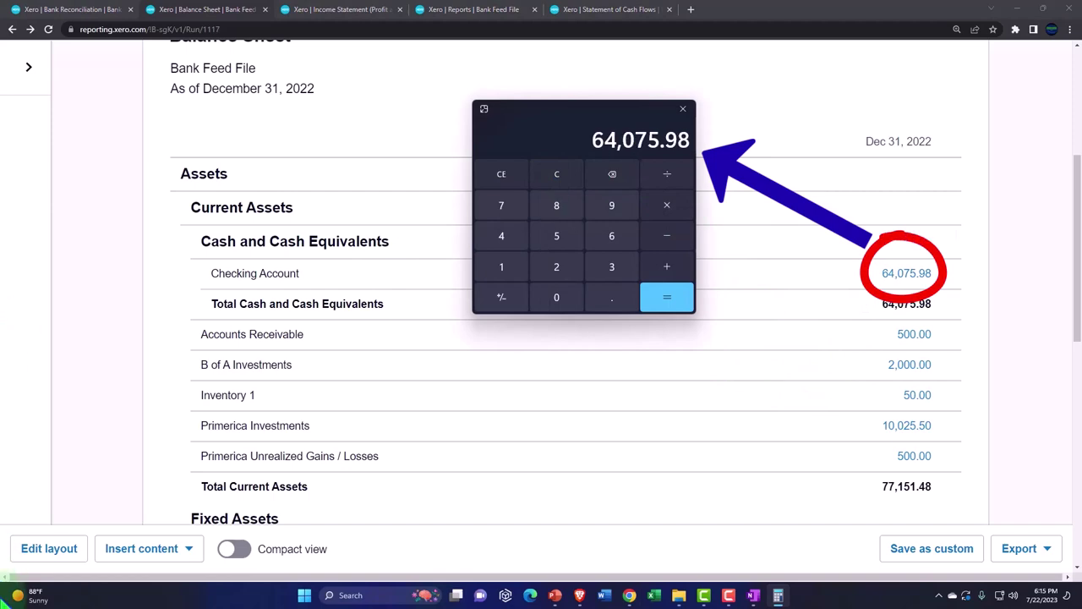
pyautogui.scroll(-6, 282, 430)
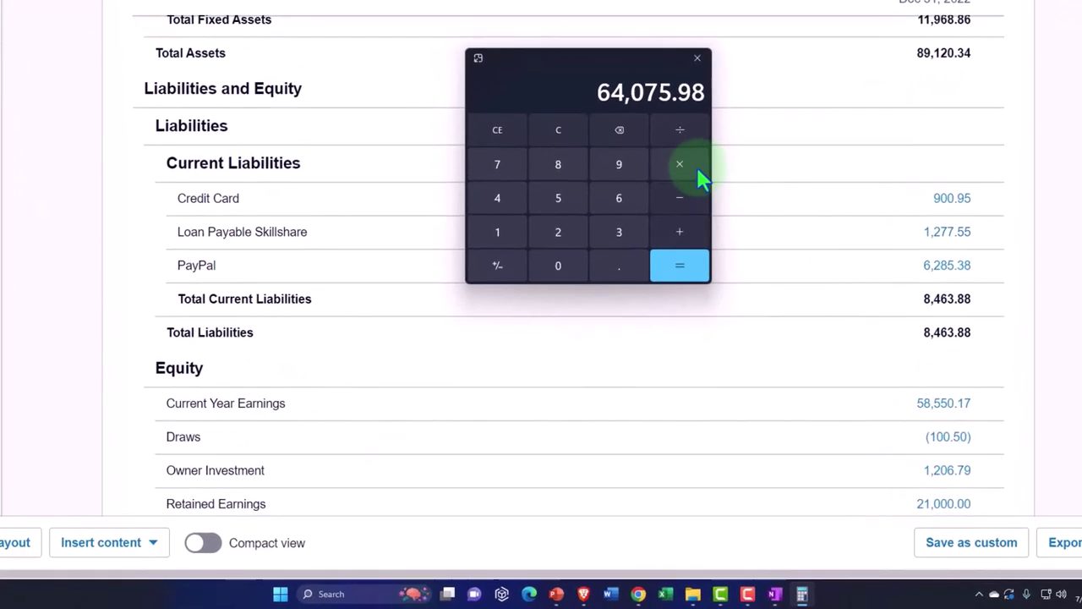
pyautogui.click(686, 193)
pyautogui.write('900.95')
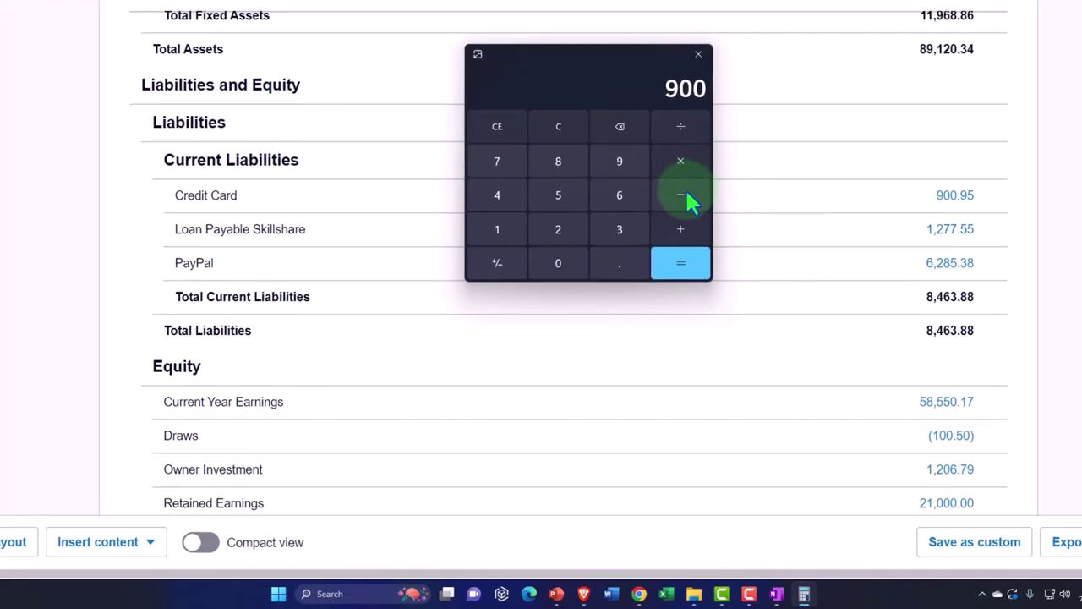
pyautogui.press('Return')
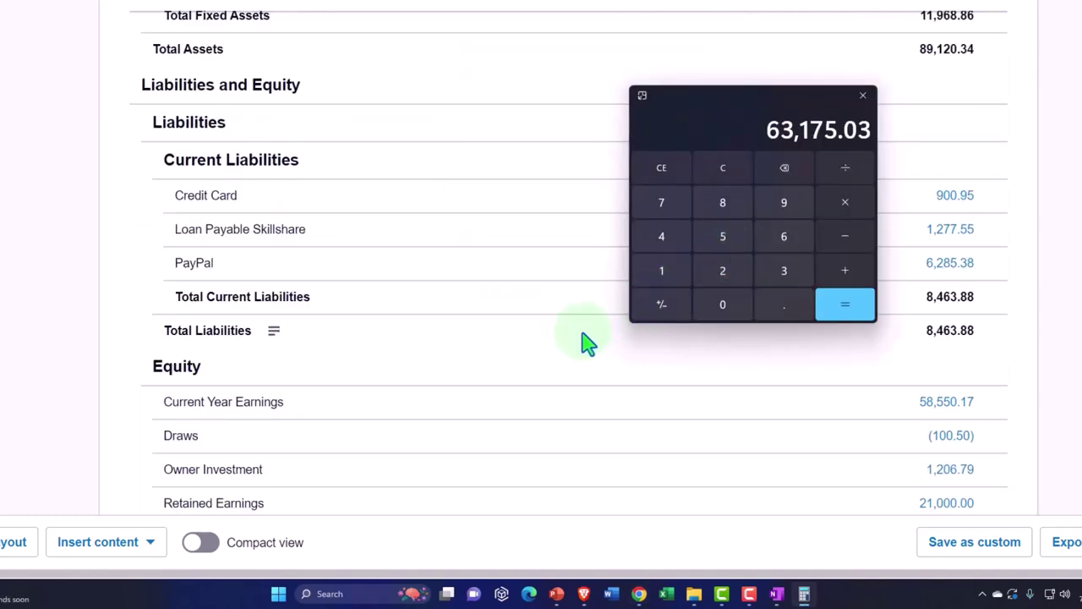
pyautogui.moveTo(720, 98); pyautogui.dragTo(656, 107)
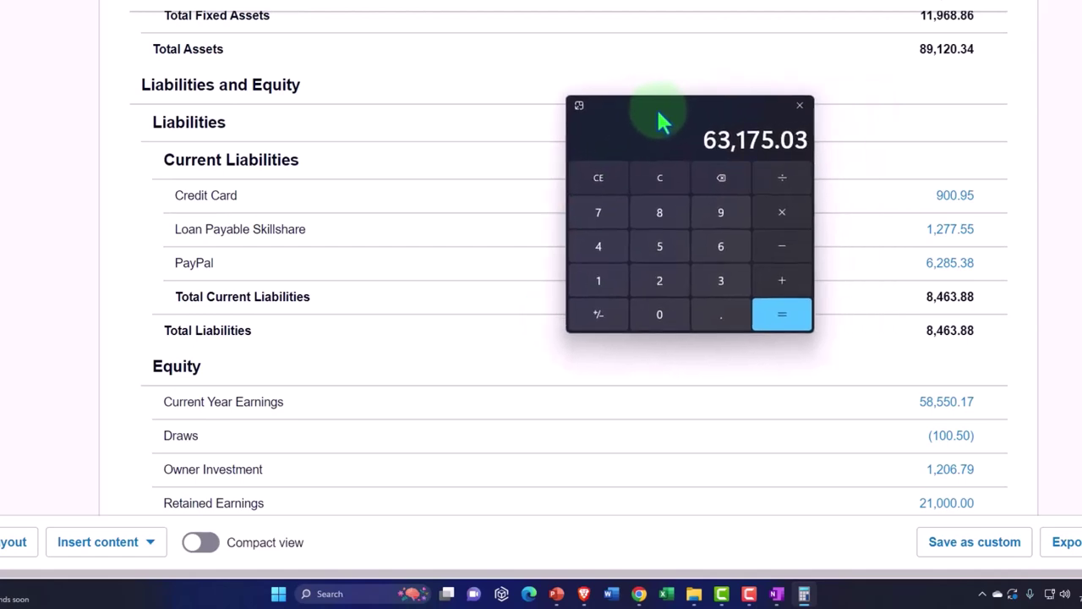
# Clear the calculator and subtract the PayPal liability of 6,285.38 from the checking account balance of 64,075.98.
pyautogui.scroll(5, 448, 207)
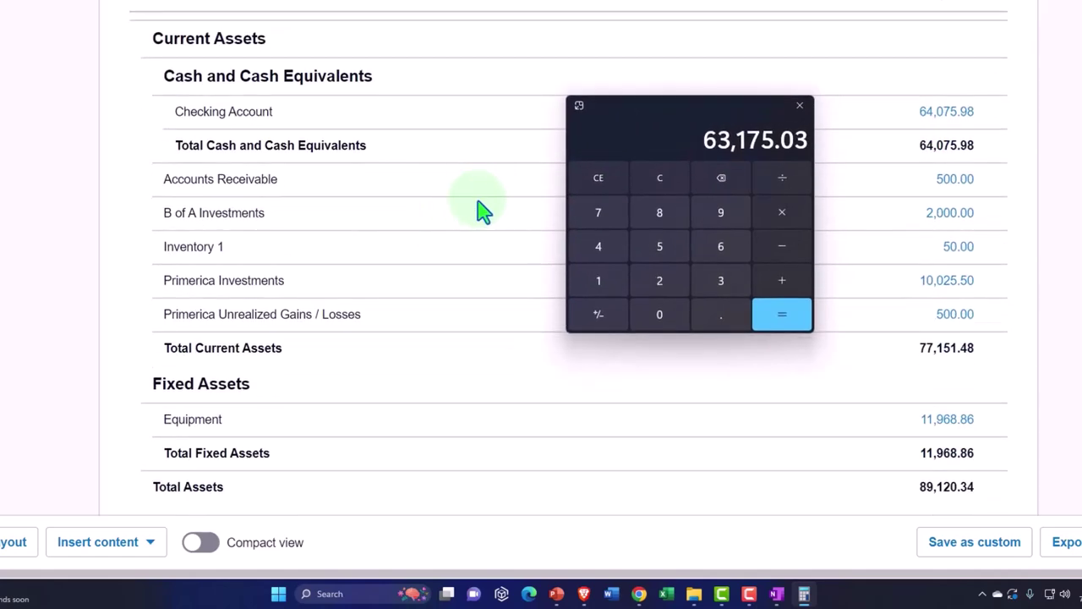
pyautogui.click(643, 181)
pyautogui.write('64,075.9')
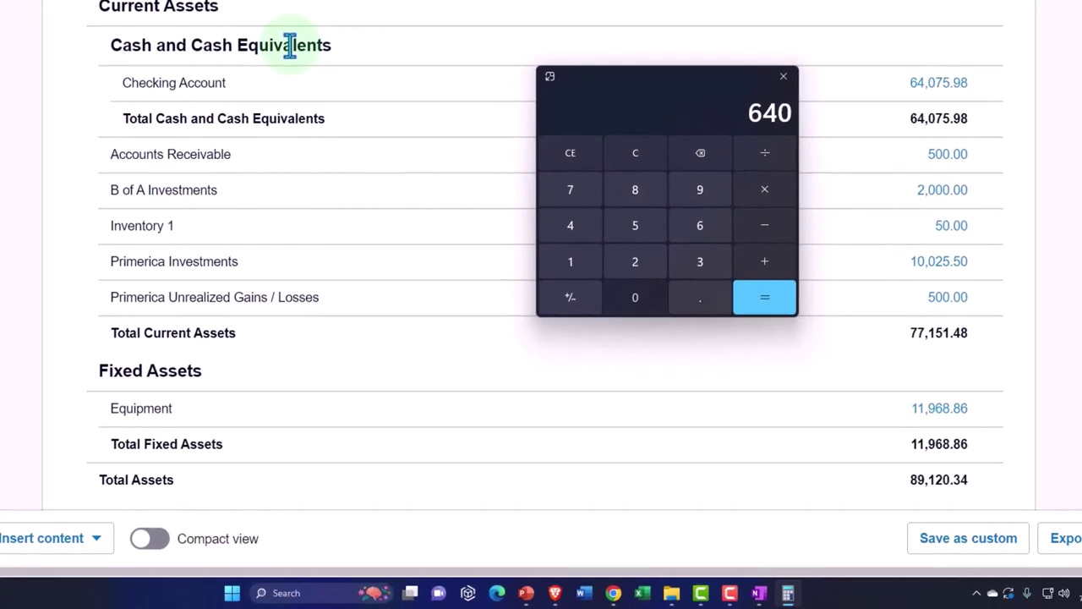
pyautogui.write('8')
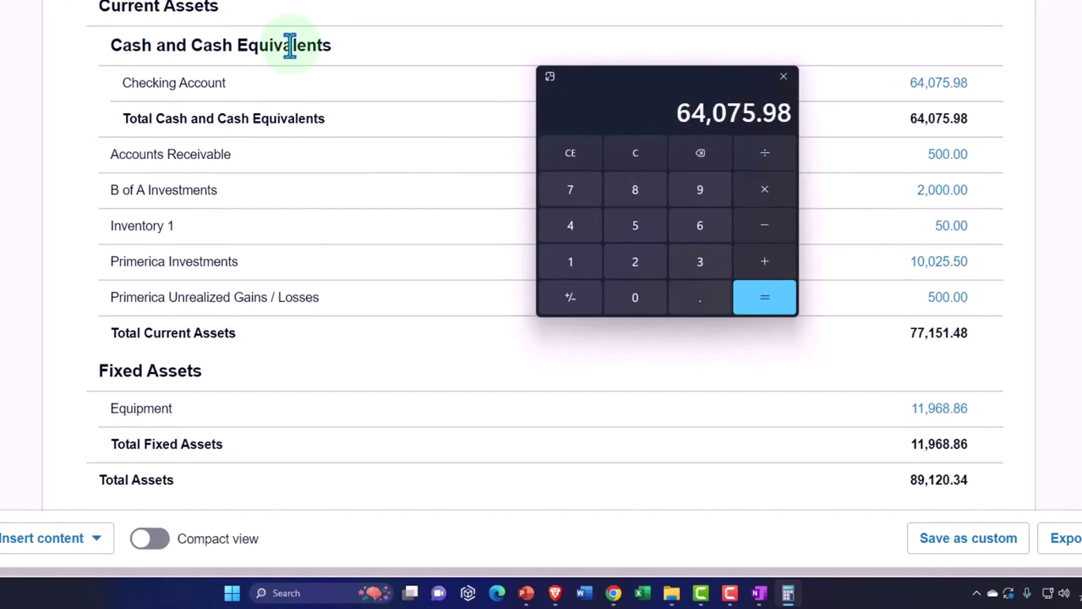
pyautogui.scroll(-5, 278, 229)
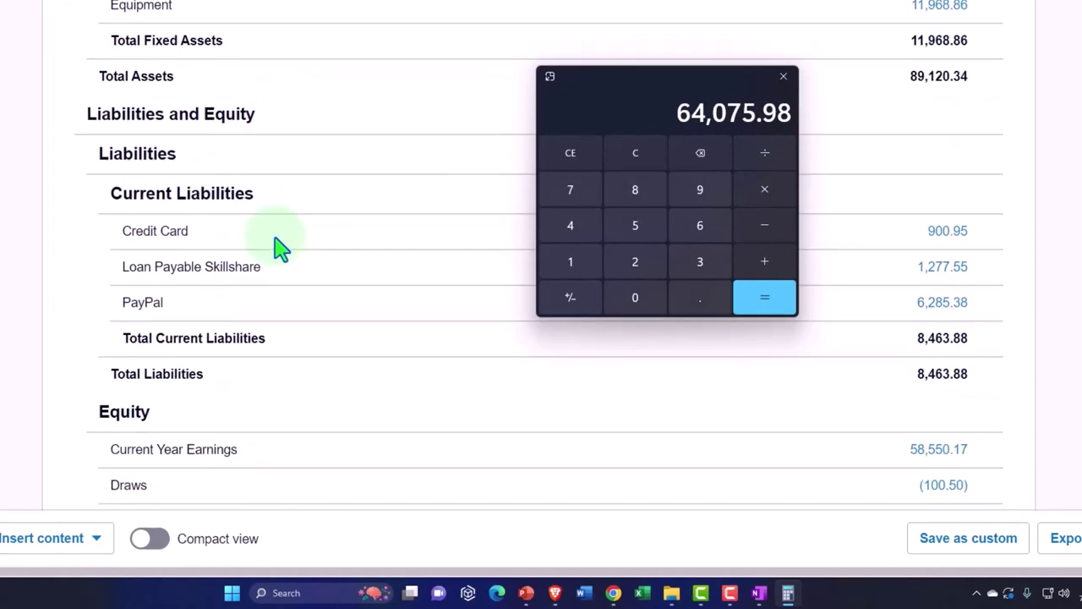
pyautogui.scroll(-1, 278, 246)
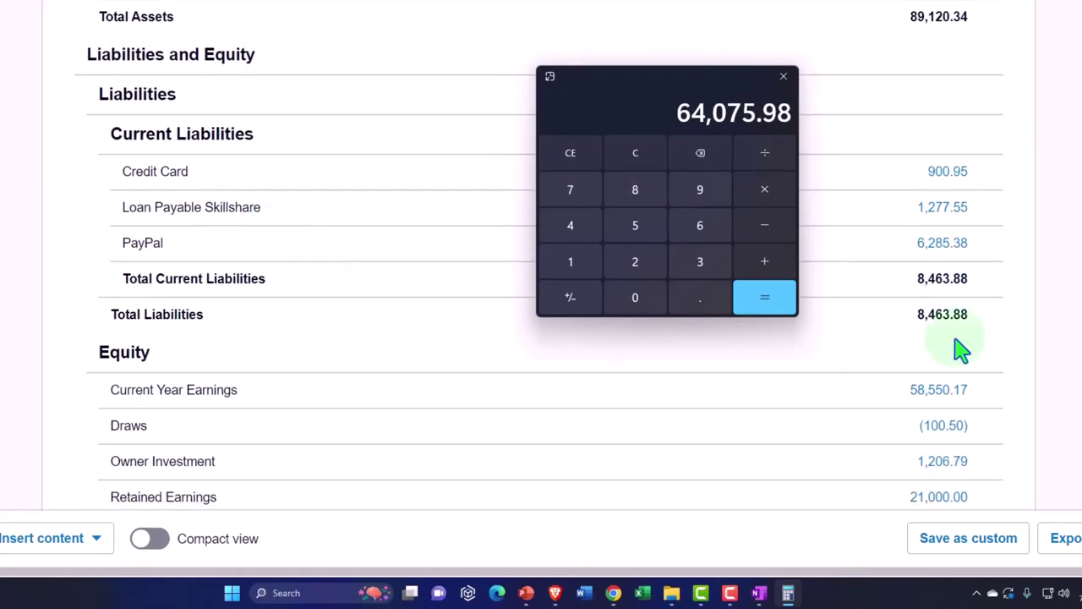
pyautogui.click(779, 218)
pyautogui.write('6285.38')
pyautogui.press('Return')
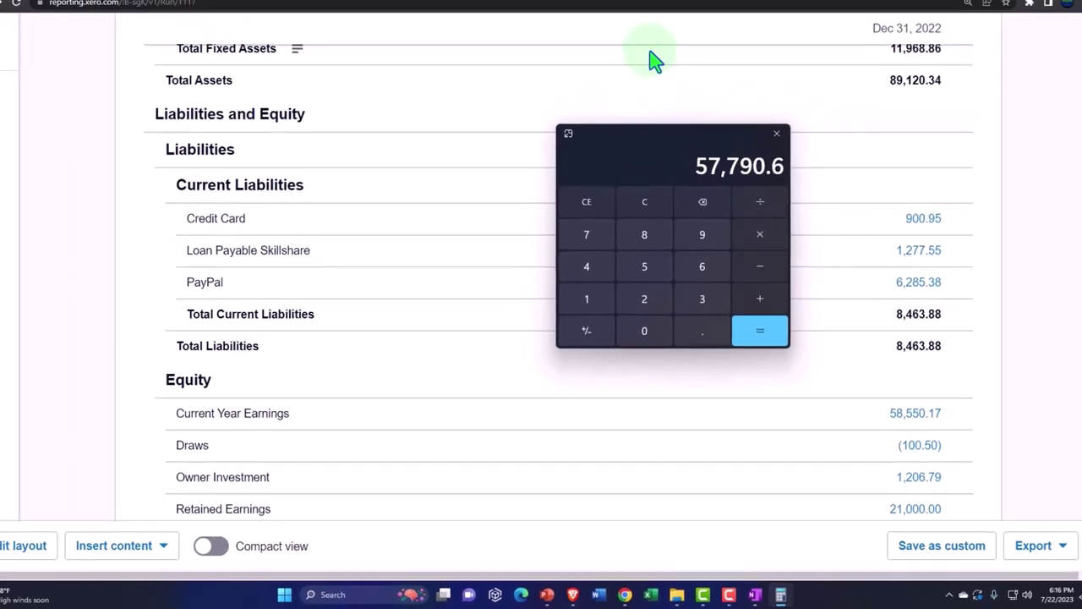
# Compare the calculator result with the end-of-period cash on the Statement of Cash Flows, and move the calculator out of view.
pyautogui.click(606, 10)
pyautogui.scroll(-5, 898, 324)
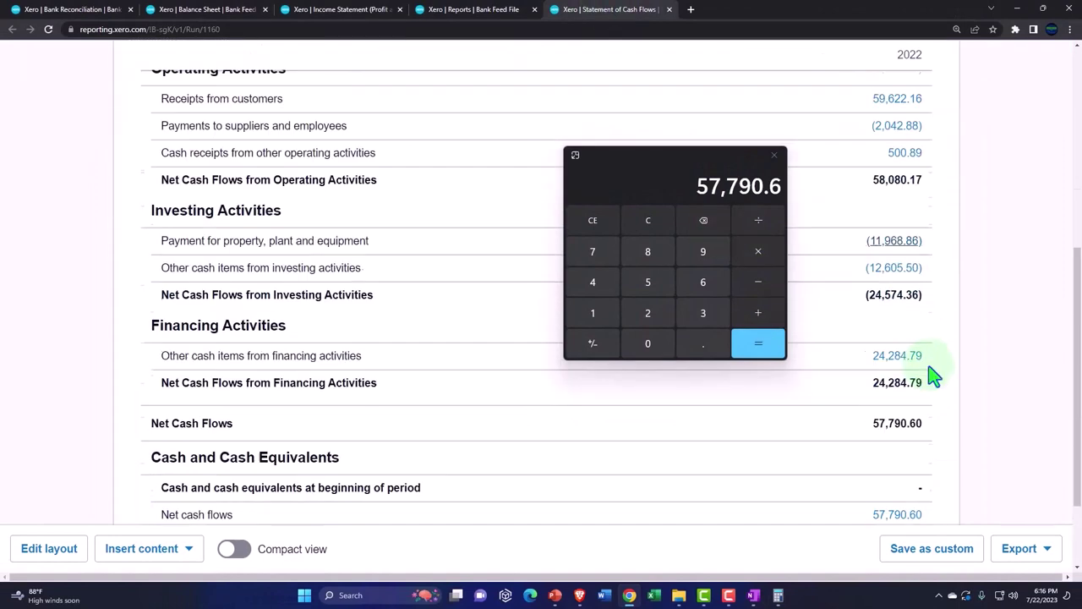
pyautogui.scroll(-2, 930, 375)
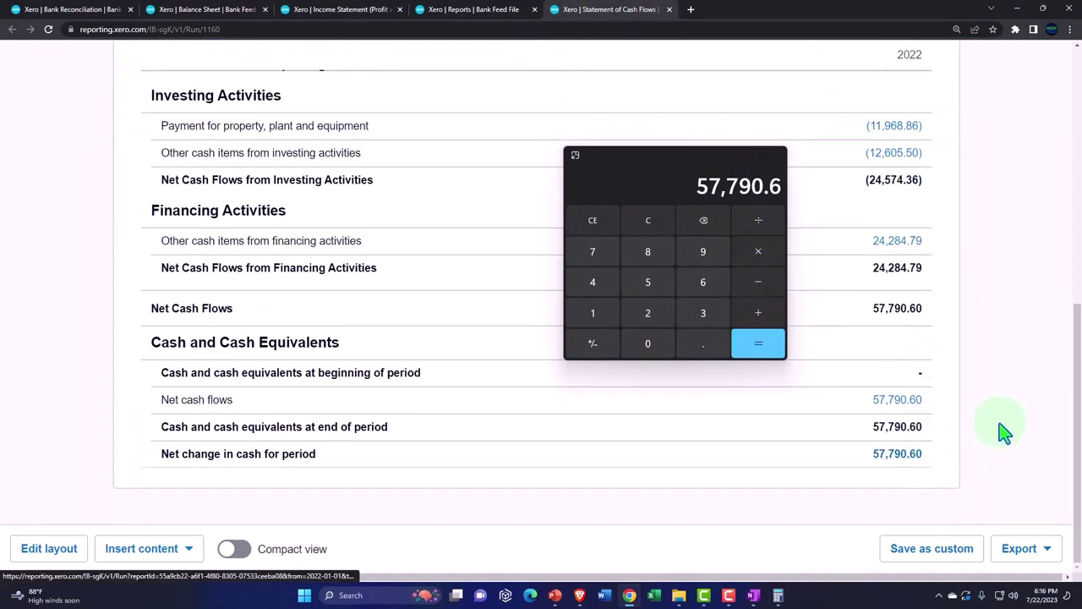
pyautogui.moveTo(687, 159); pyautogui.dragTo(1081, 169)
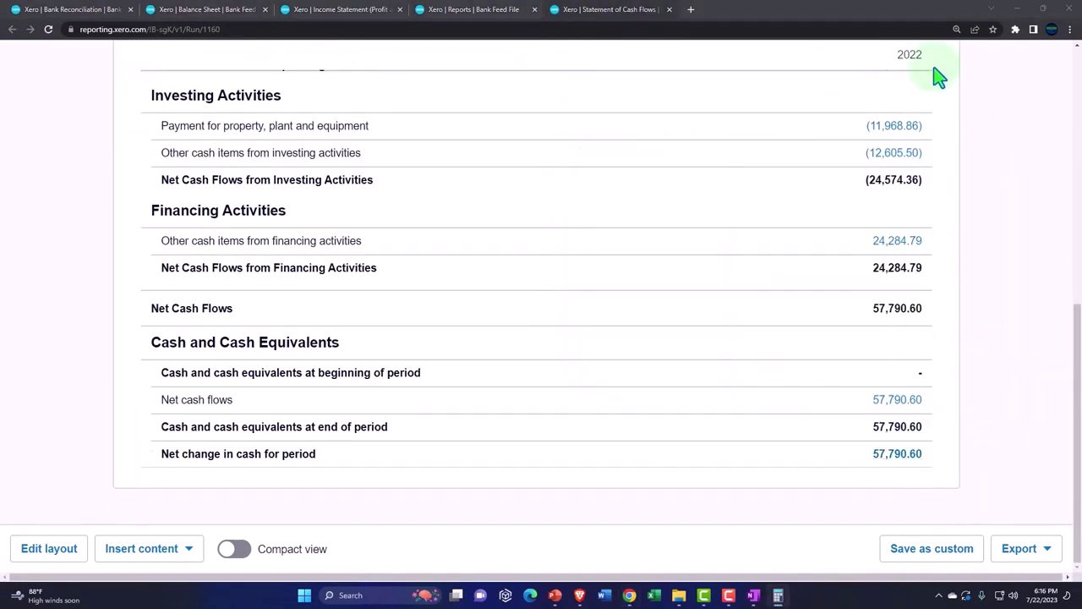
# Close the Statement of Cash Flows, find the Statement of Owners' Equity among the reports, and examine the balance sheet's equity section.
pyautogui.click(668, 9)
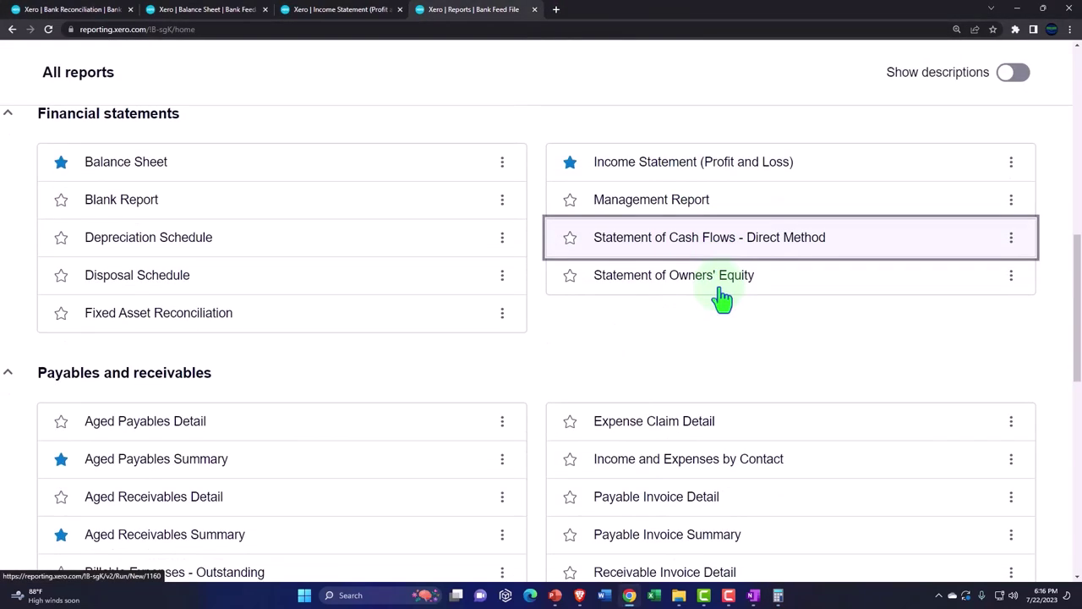
pyautogui.scroll(-1, 721, 295)
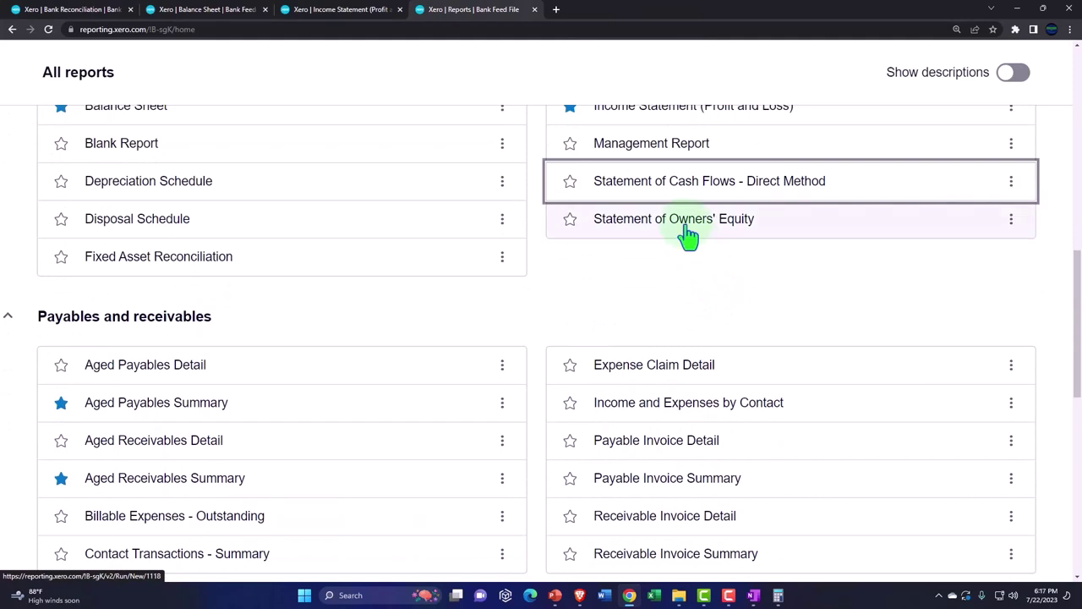
pyautogui.click(182, 11)
pyautogui.scroll(-2, 283, 338)
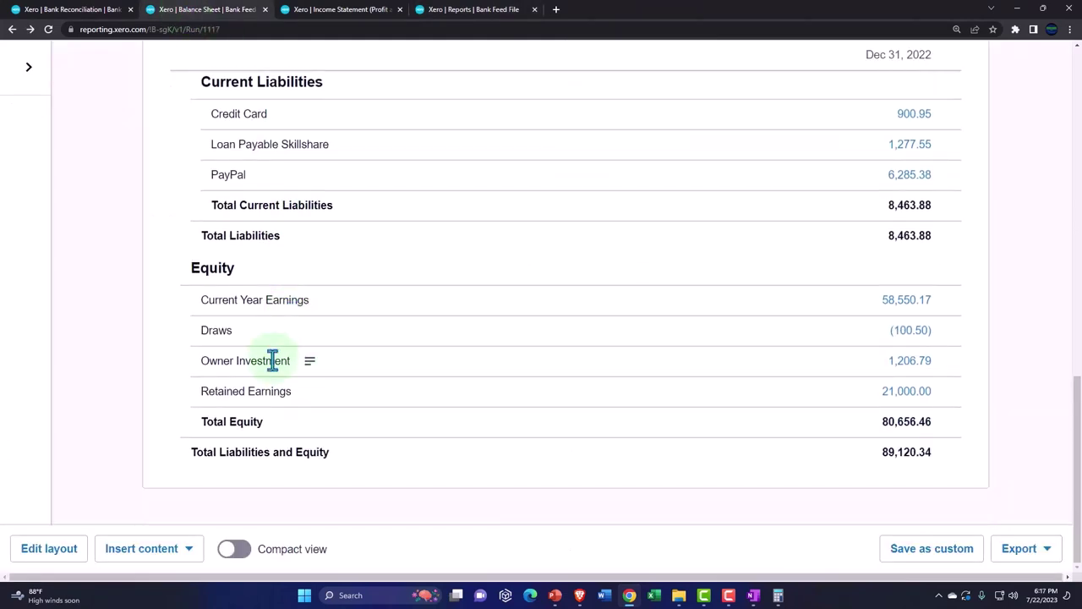
# Look over the payables and receivables reports in the report list, and return to the balance sheet's current assets.
pyautogui.click(441, 20)
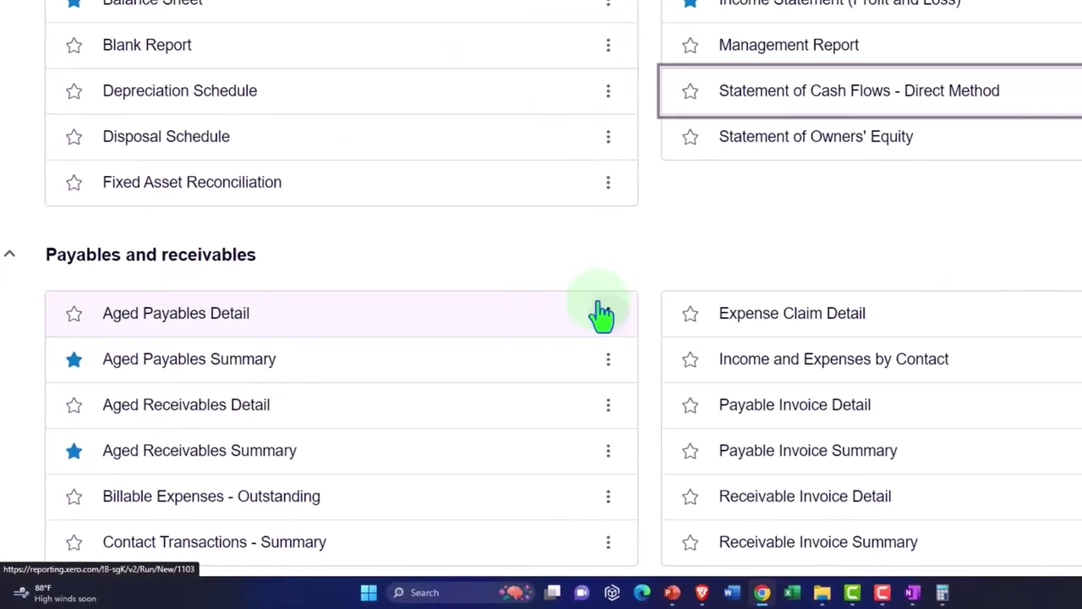
pyautogui.scroll(-2, 602, 314)
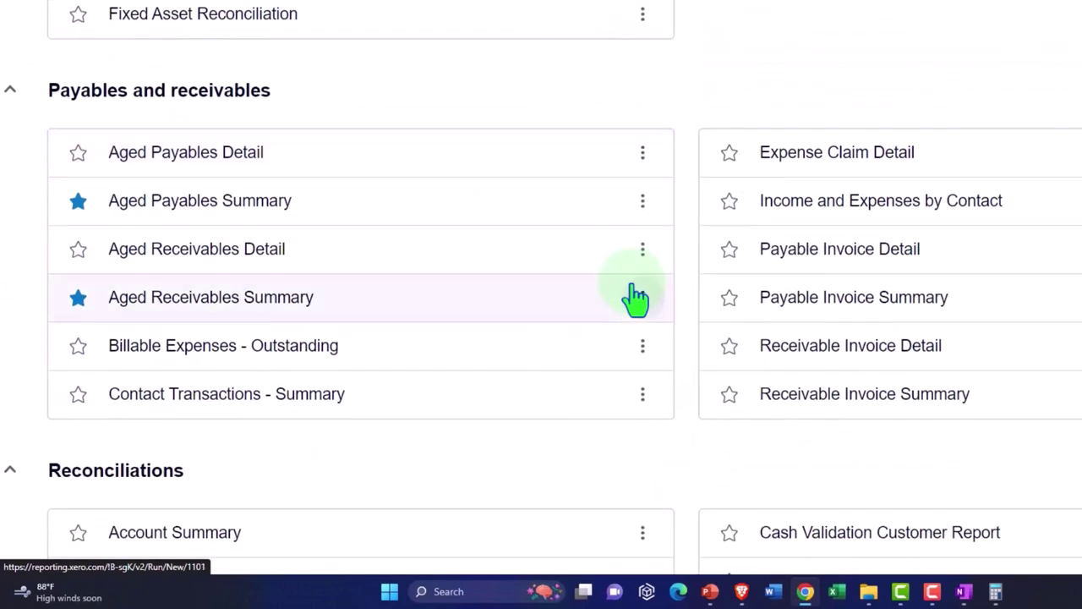
pyautogui.scroll(-1, 634, 297)
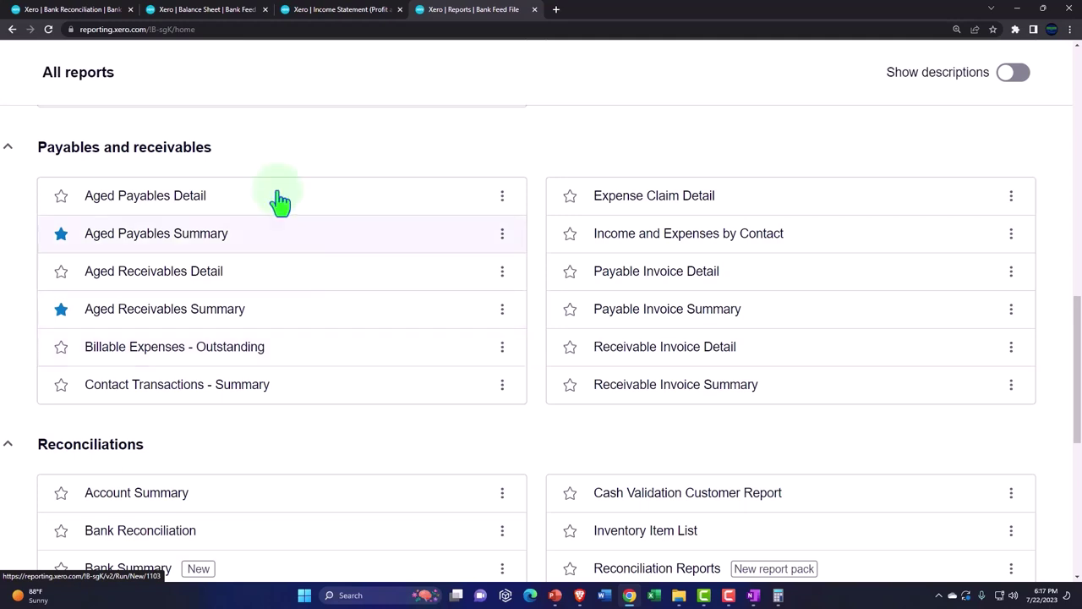
pyautogui.click(203, 14)
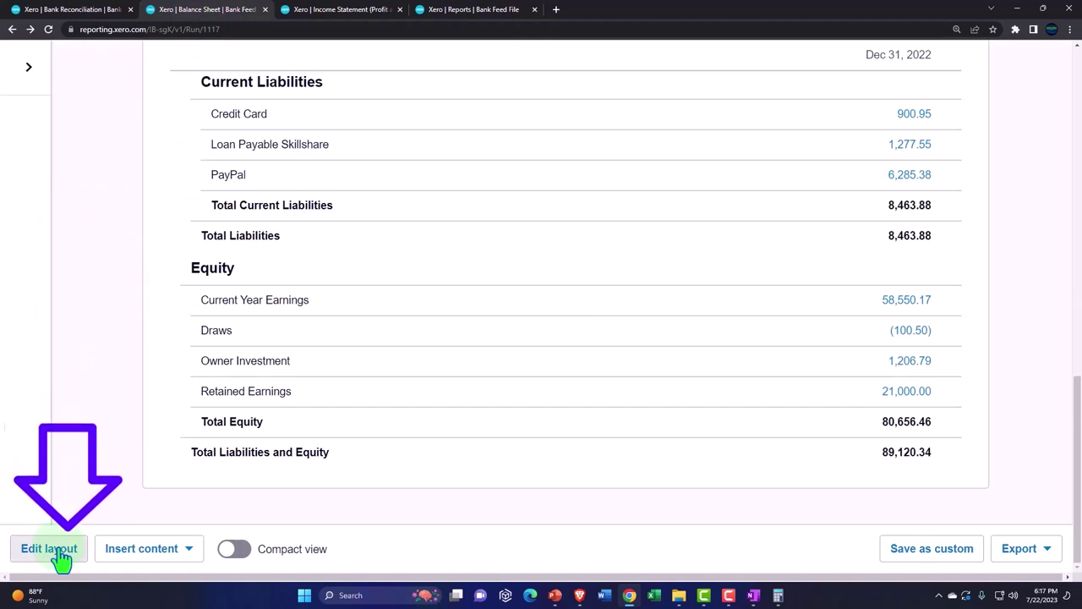
pyautogui.scroll(7, 100, 429)
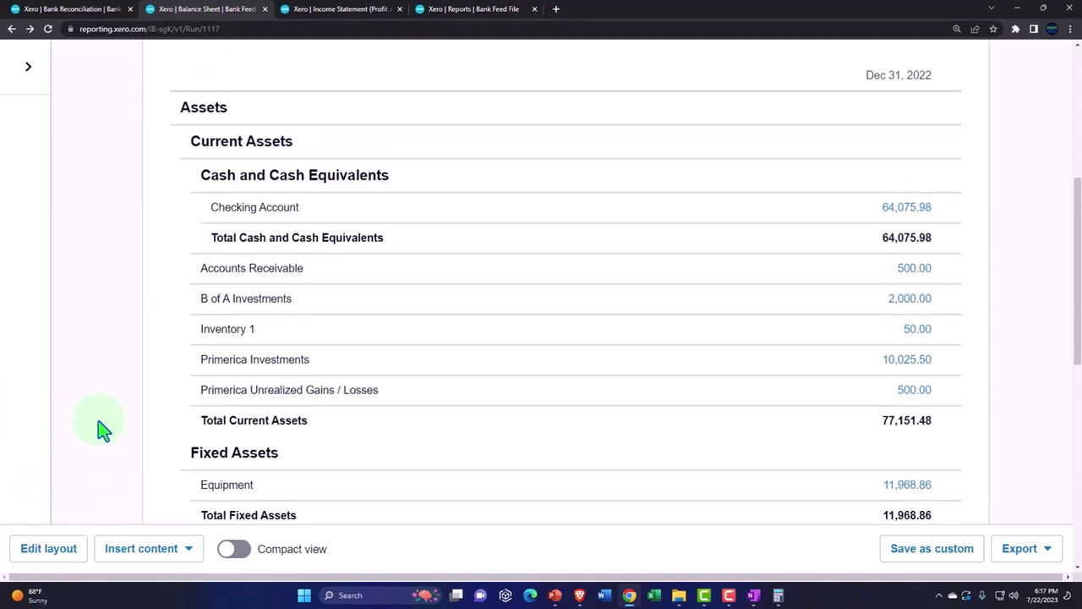
# Look over the aged payables and receivables reports in the report list, and examine the income section of the 2022 Income Statement.
pyautogui.scroll(2, 103, 430)
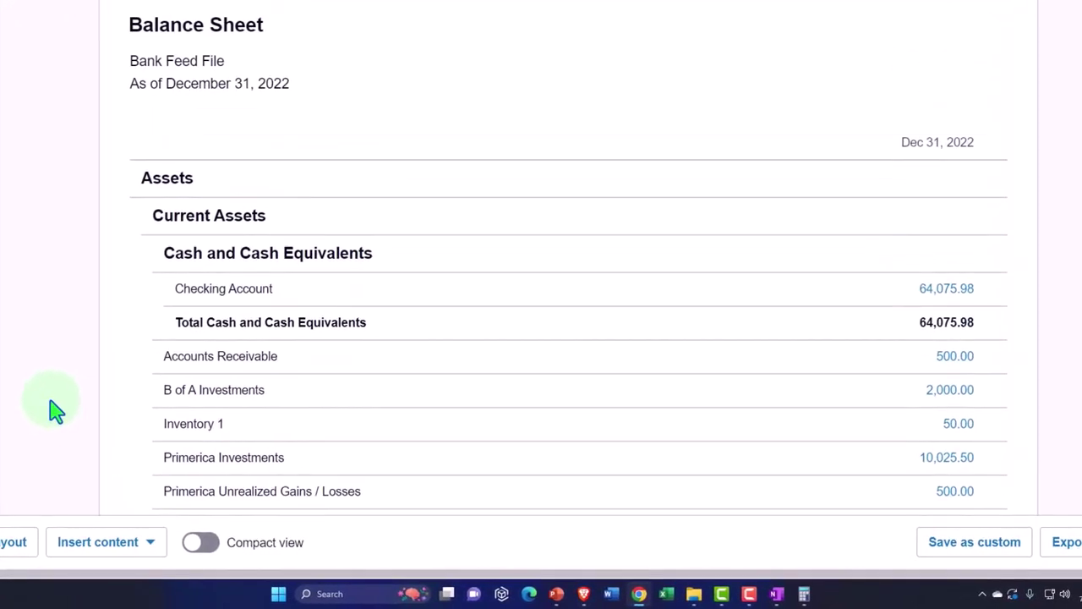
pyautogui.click(482, 9)
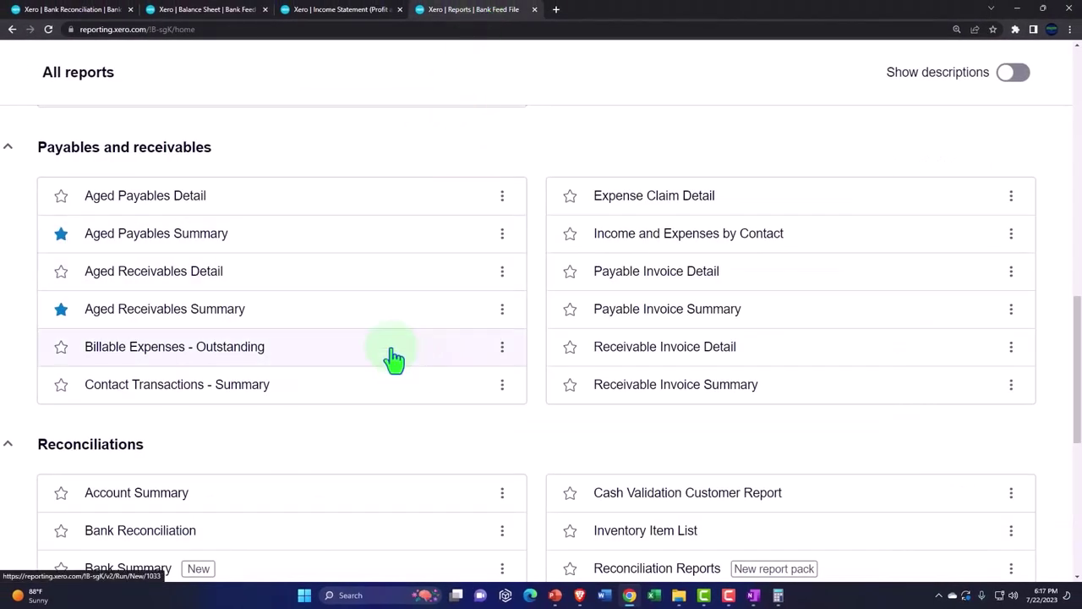
pyautogui.moveTo(343, 298)
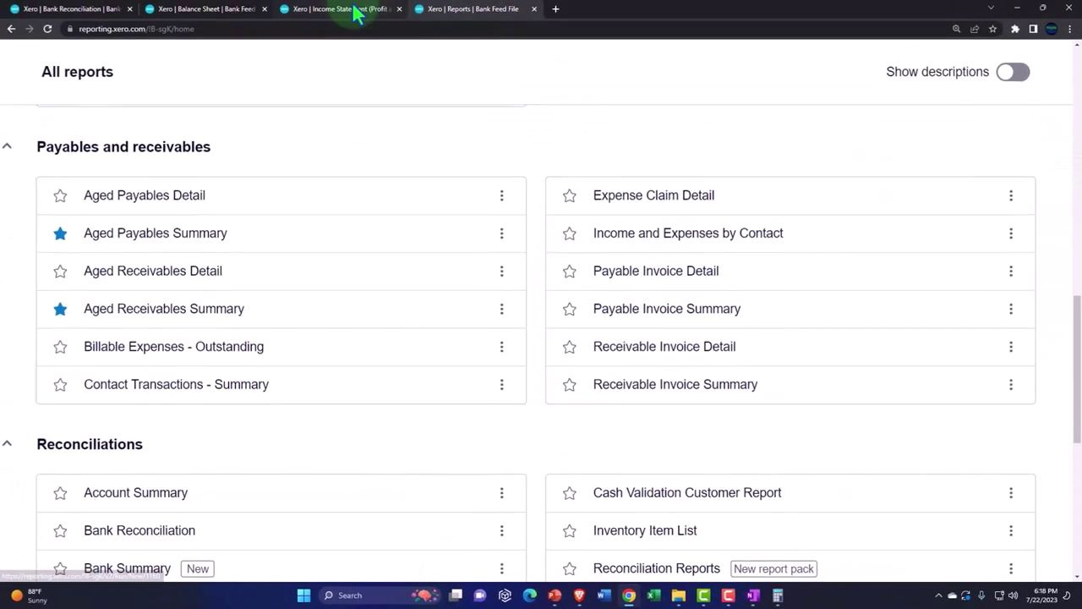
pyautogui.click(357, 12)
pyautogui.scroll(5, 402, 224)
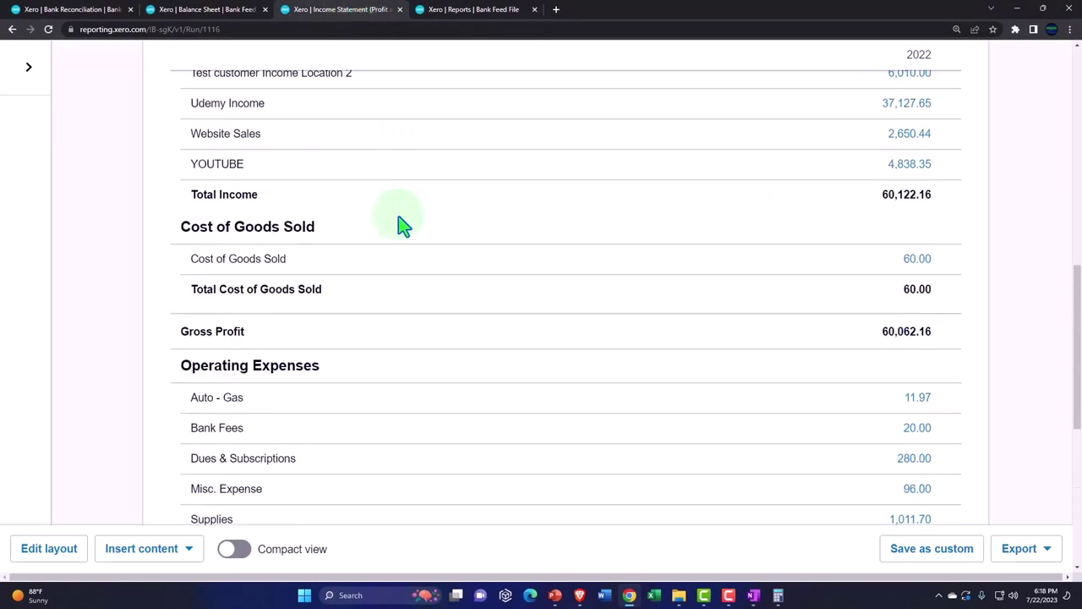
pyautogui.scroll(2, 401, 224)
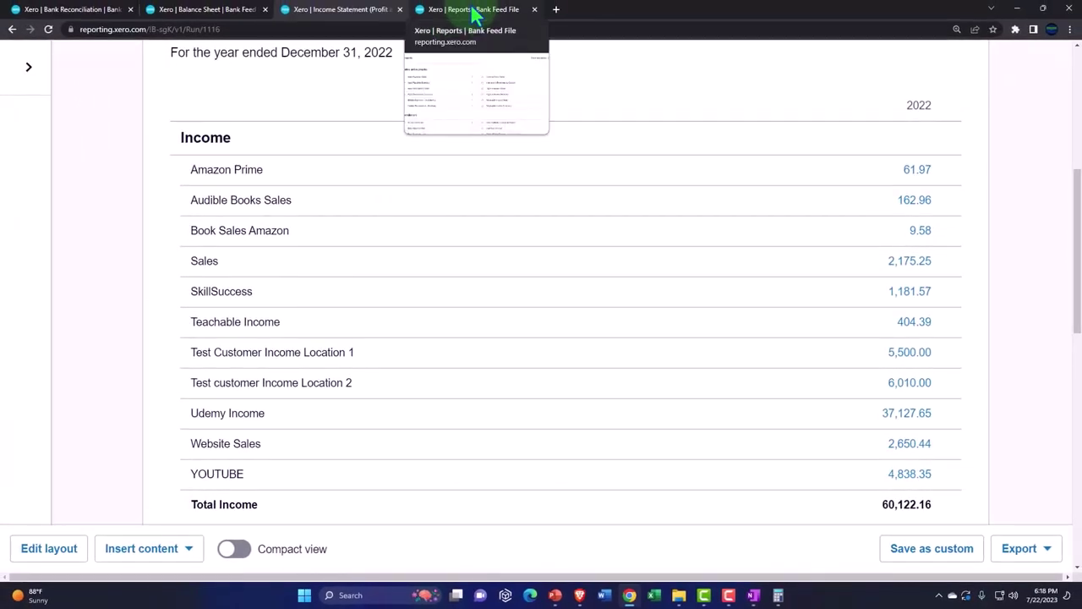
# Return to the report list and review the Payable Invoice and Receivable Invoice detail and summary reports.
pyautogui.click(473, 10)
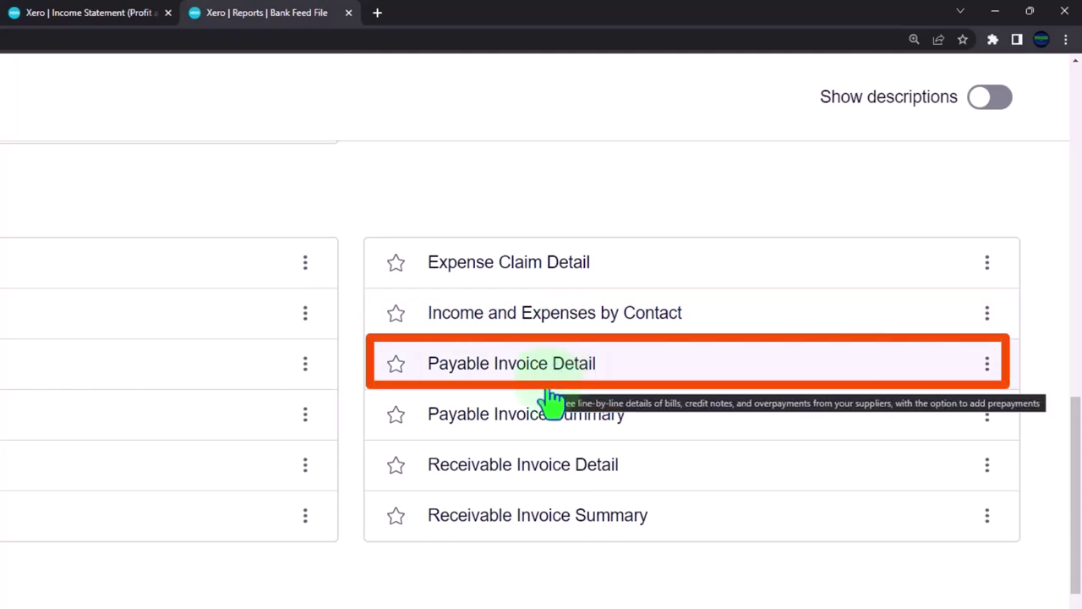
pyautogui.scroll(-1, 550, 402)
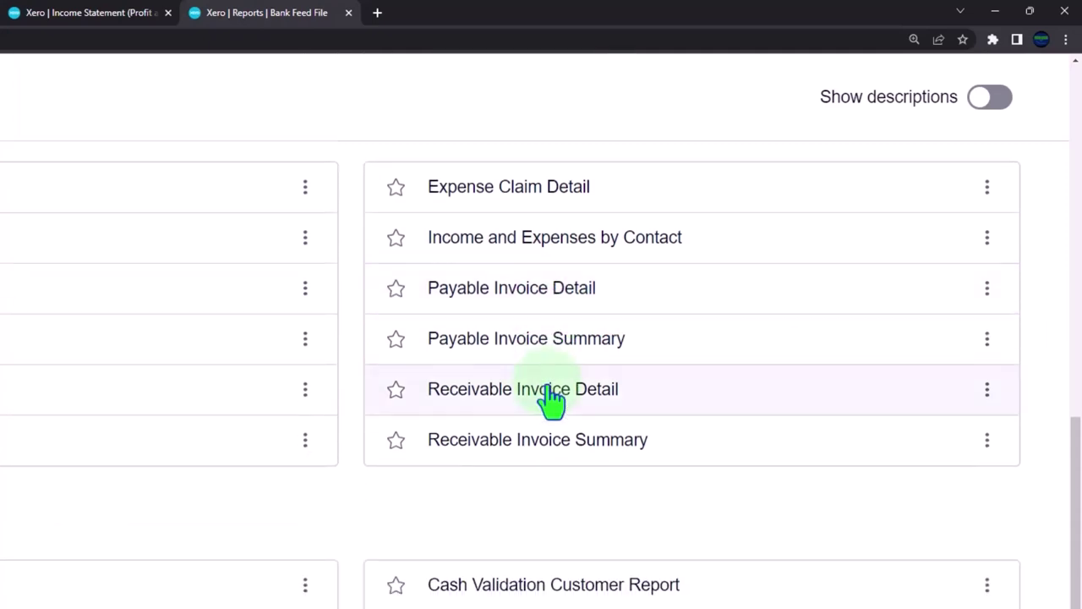
pyautogui.moveTo(542, 360)
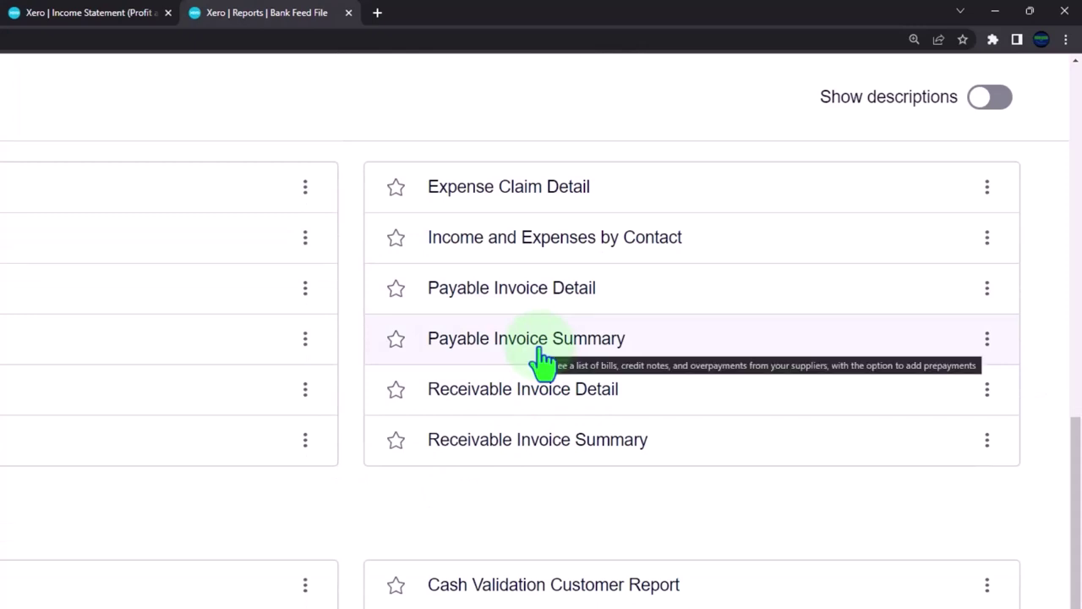
pyautogui.moveTo(525, 416)
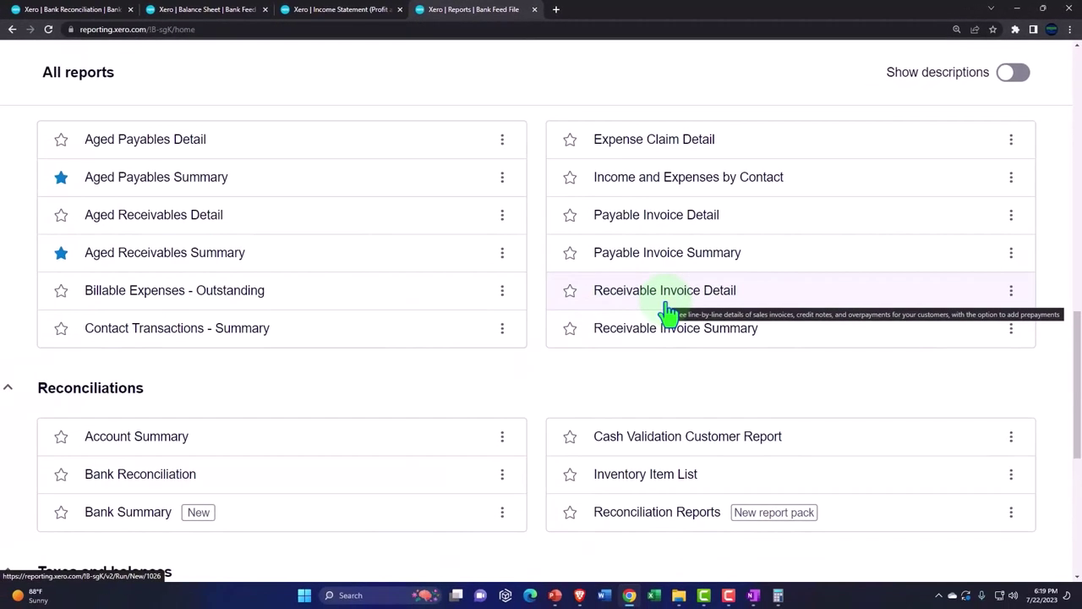
# Survey the reports under Reconciliations and Taxes and balances, including Bank Reconciliation and Trial Balance, down to the inventory reports.
pyautogui.scroll(-1, 668, 312)
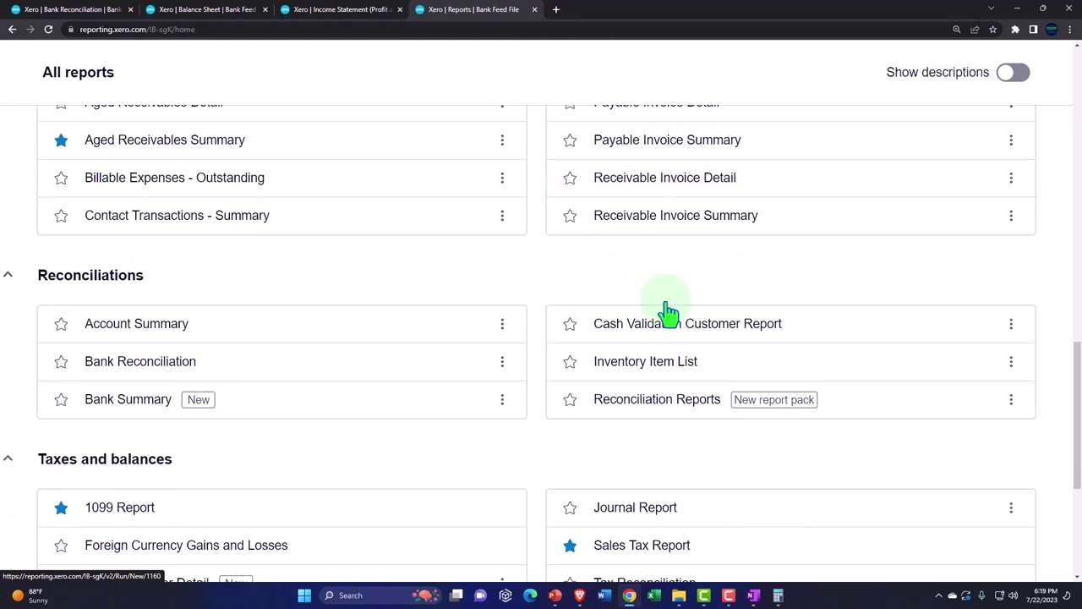
pyautogui.scroll(-1, 668, 313)
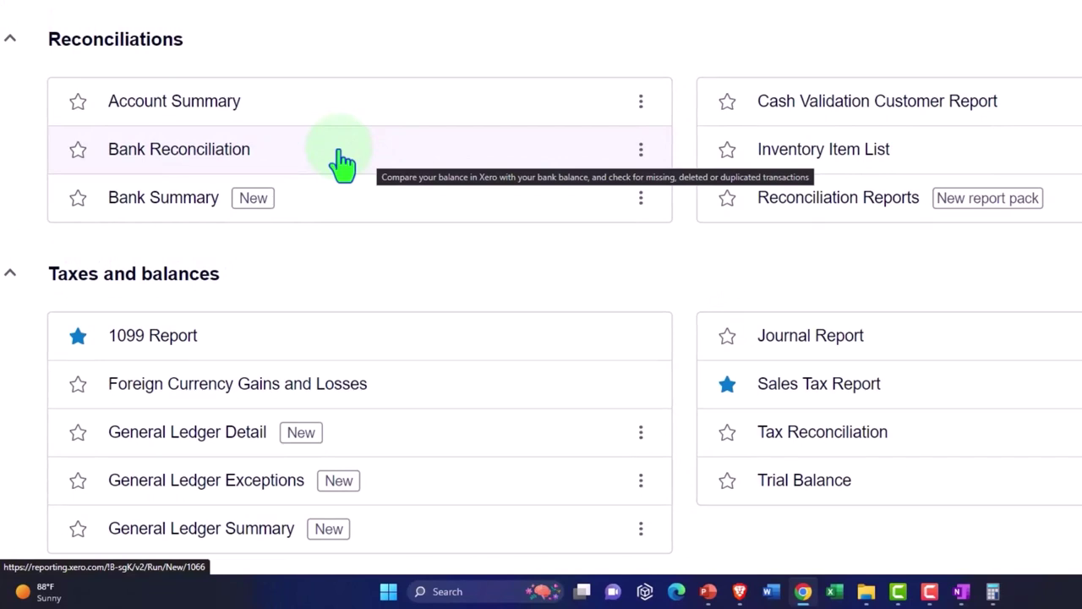
pyautogui.scroll(-3, 343, 160)
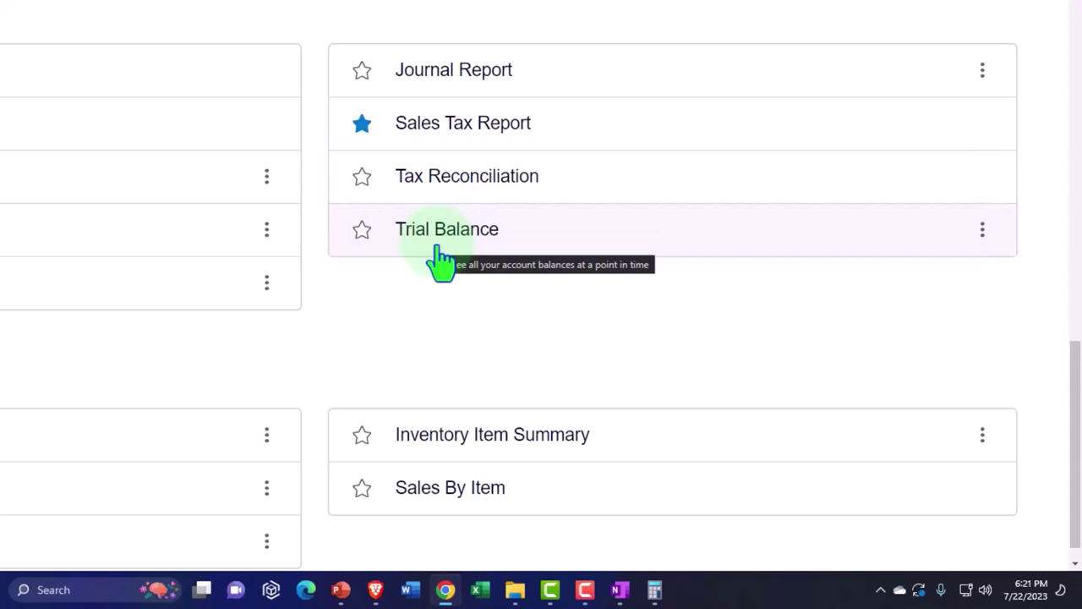
pyautogui.scroll(-1, 442, 262)
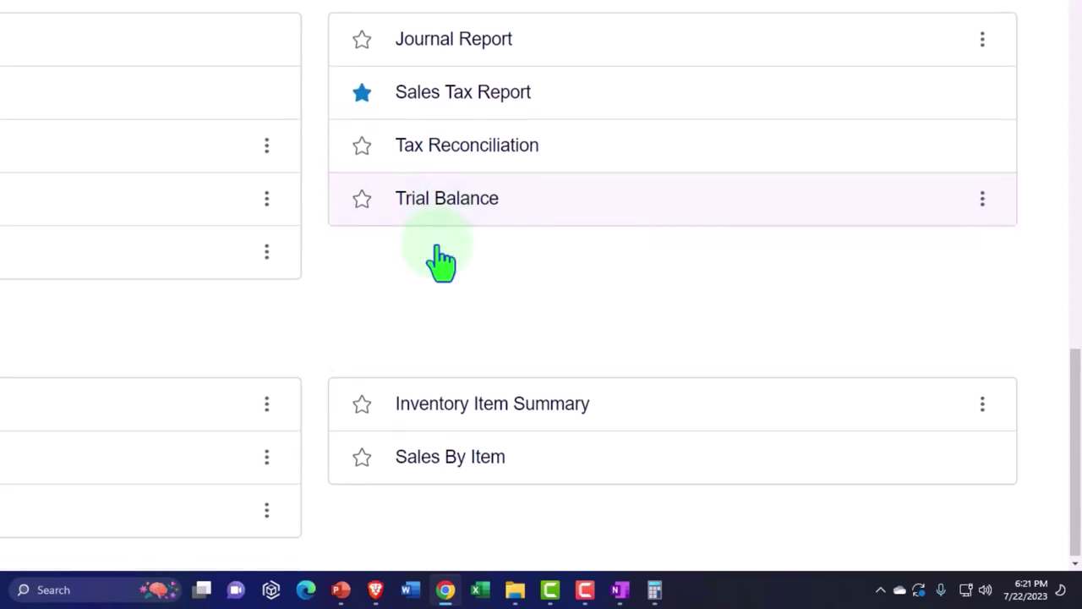